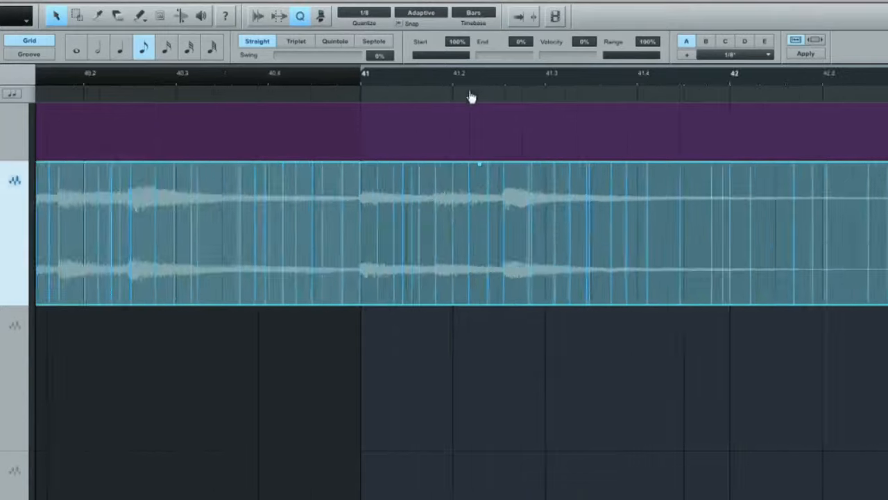
- Play the Piano Chords passage from just before bar 41 to check its timing
{"action": "left_click", "coordinate": [216, 82]}
{"action": "key", "text": "space"}
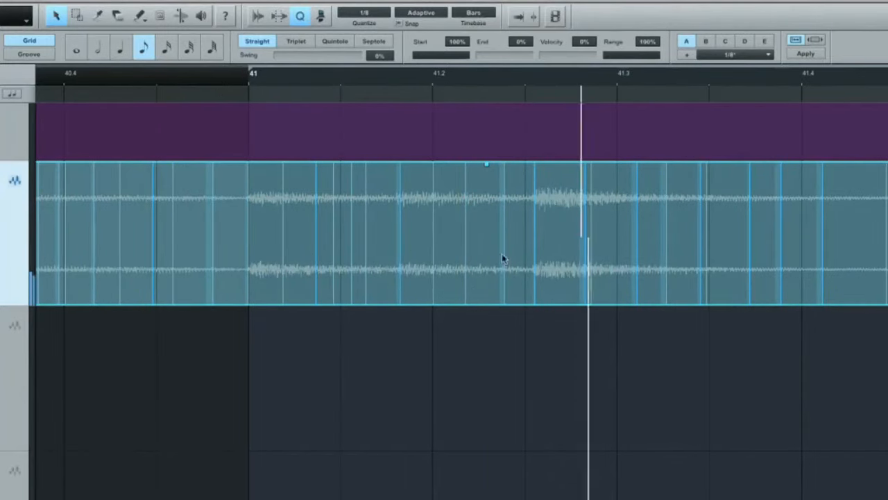
{"action": "key", "text": "space"}
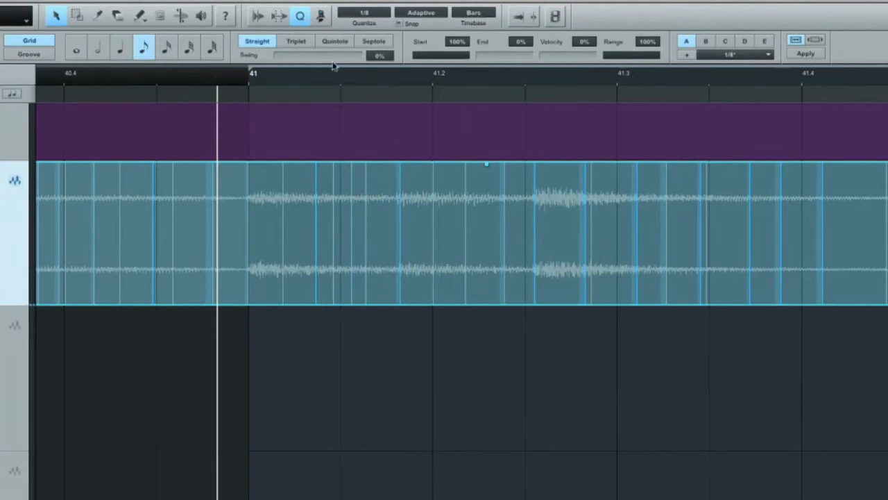
- Bend the early piano attack between 41.2 and 41.3 slightly later, and play the passage to check it
{"action": "left_click", "coordinate": [181, 16]}
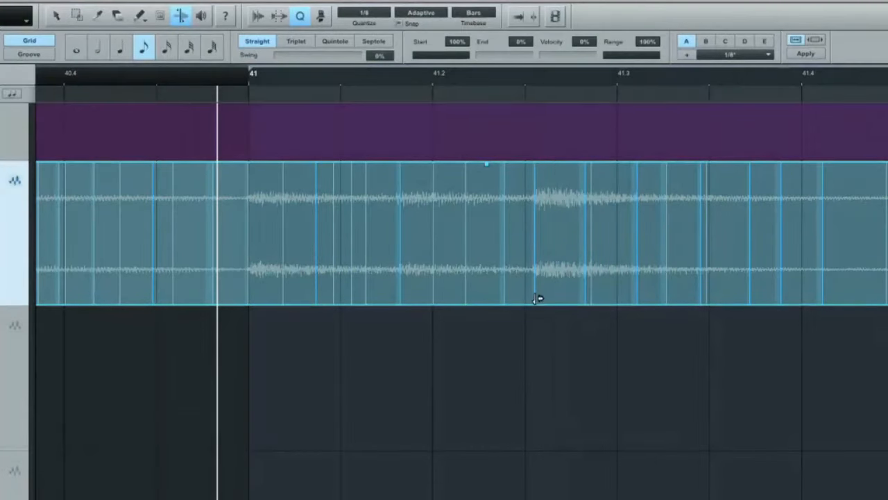
{"action": "left_click_drag", "start_coordinate": [539, 298], "coordinate": [544, 299]}
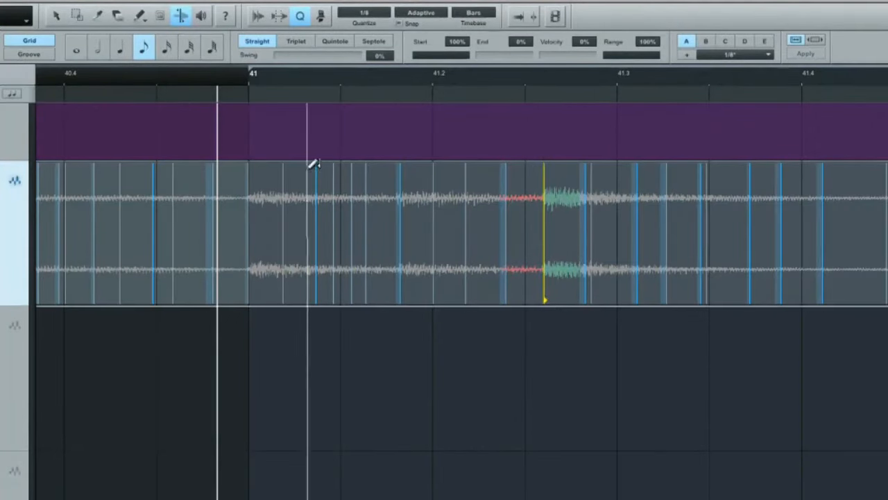
{"action": "key", "text": "space"}
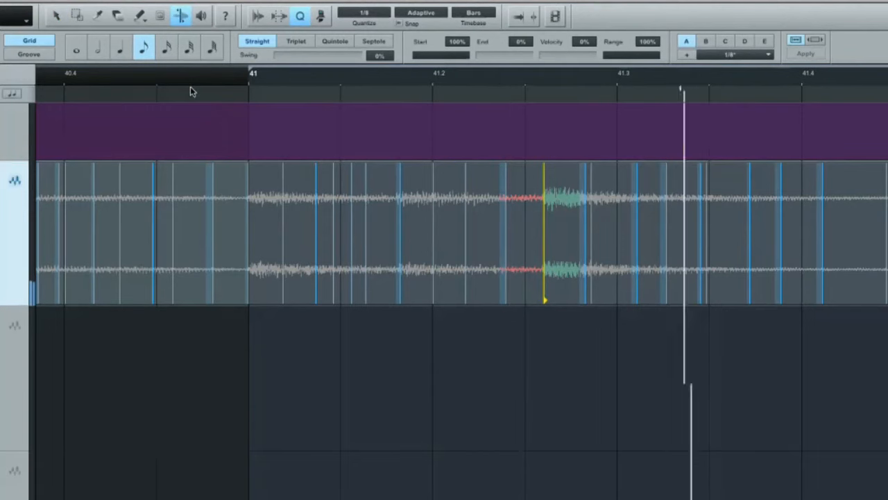
{"action": "key", "text": "space"}
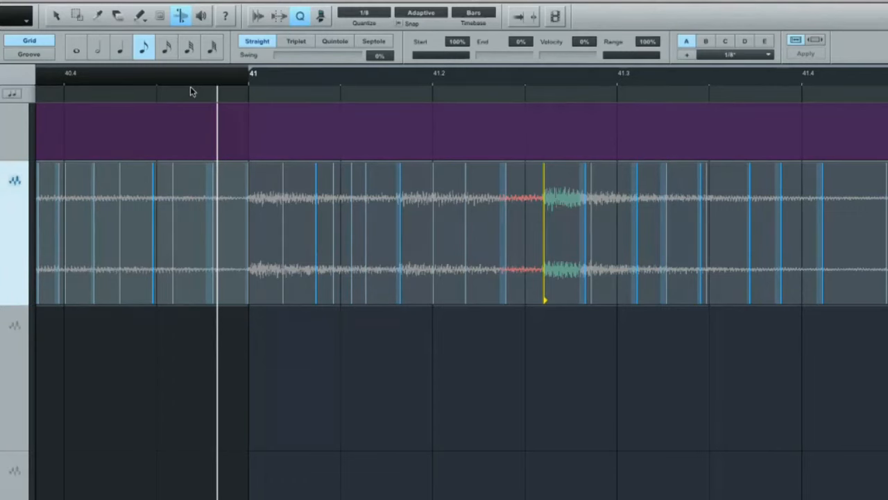
- Play the Piano Chords track from about bar 39.5 through to the start of Chorus 2
{"action": "key", "text": "w"}
{"action": "key", "text": "w"}
{"action": "key", "text": "w"}
{"action": "key", "text": "w"}
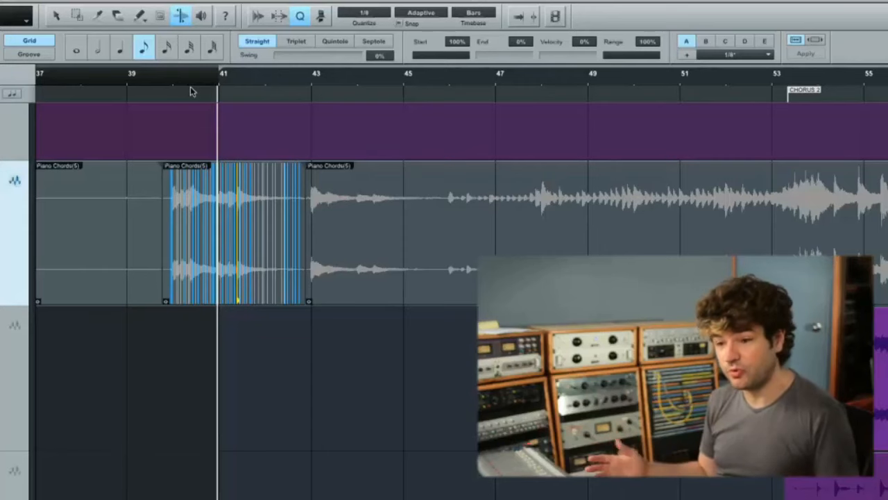
{"action": "left_click", "coordinate": [154, 79]}
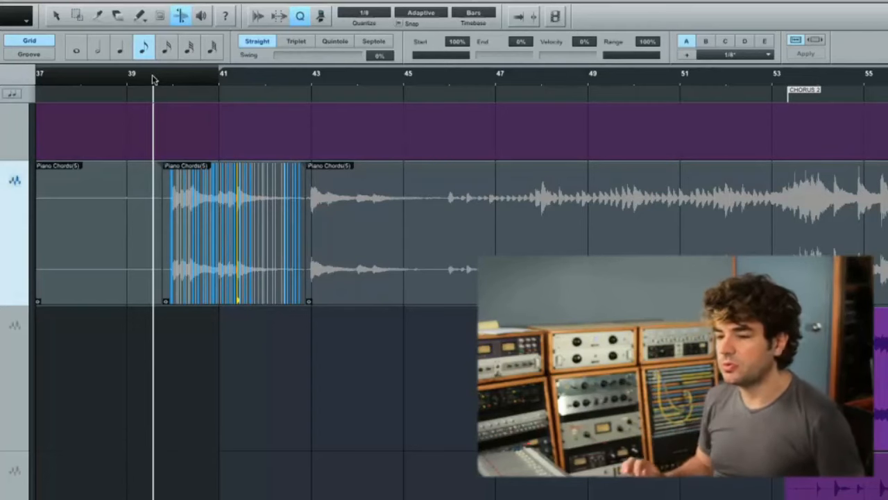
{"action": "key", "text": "space"}
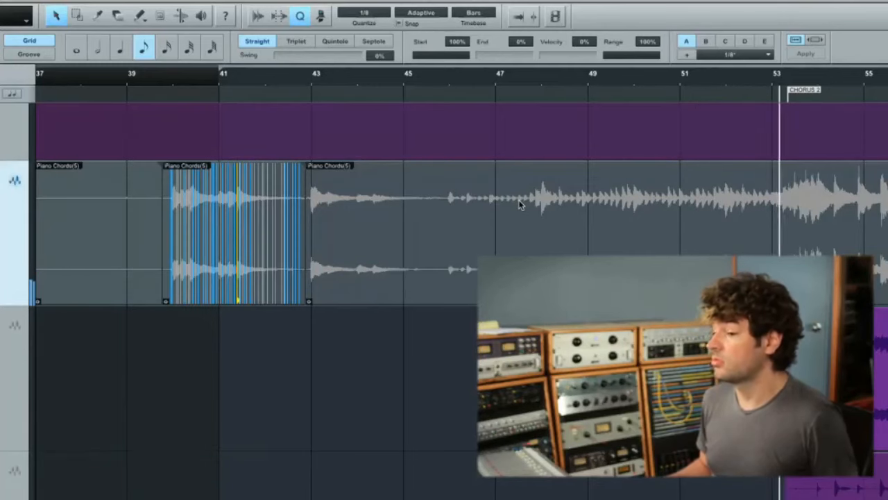
- Quantize the Piano Chords passage from about 51.2 to 53.2 to the straight 1/8 grid, and play it back
{"action": "left_click_drag", "start_coordinate": [740, 83], "coordinate": [691, 101]}
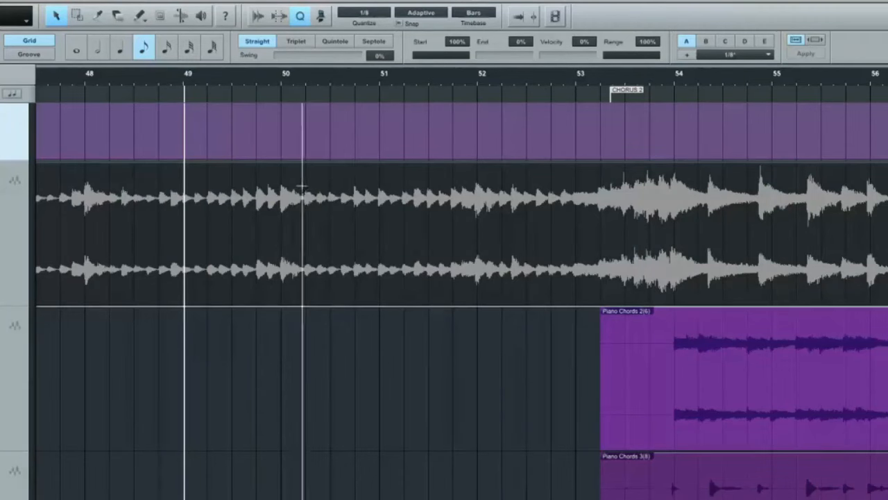
{"action": "left_click_drag", "start_coordinate": [303, 186], "coordinate": [656, 220]}
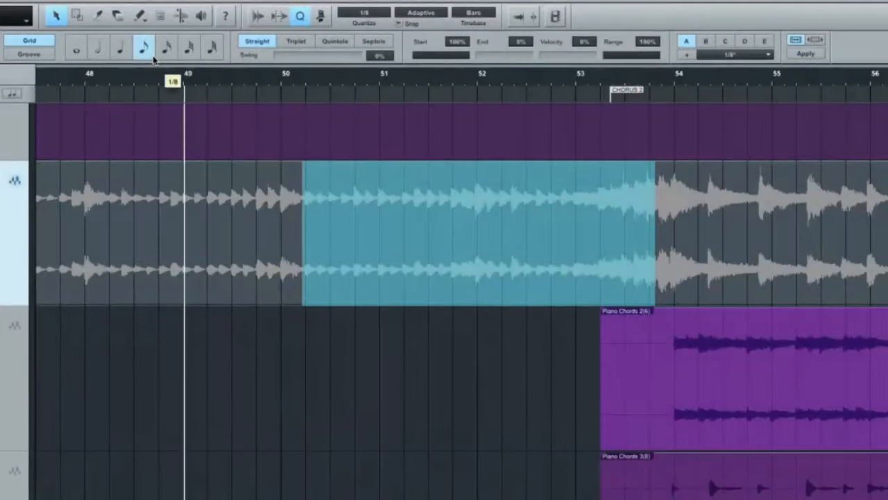
{"action": "key", "text": "q"}
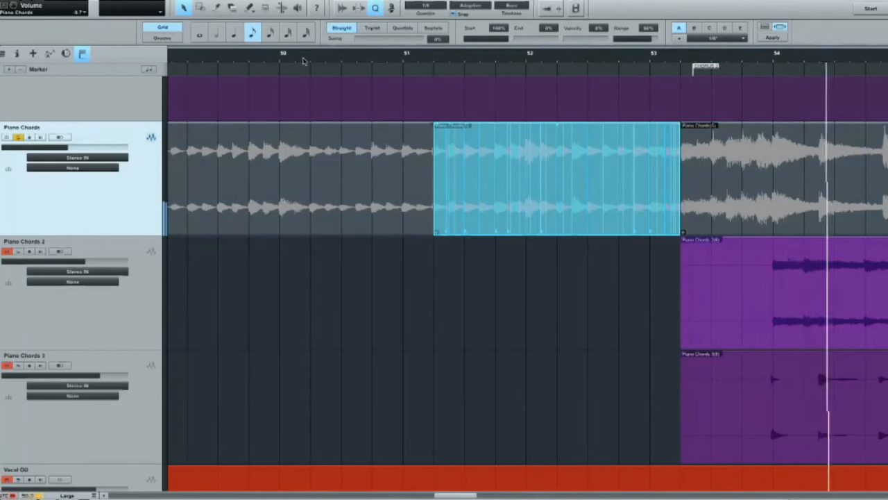
{"action": "key", "text": "w"}
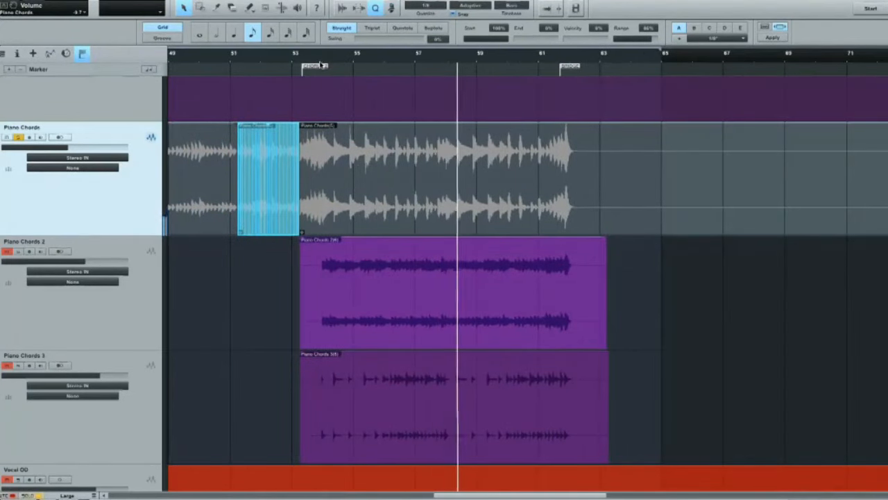
{"action": "key", "text": "space"}
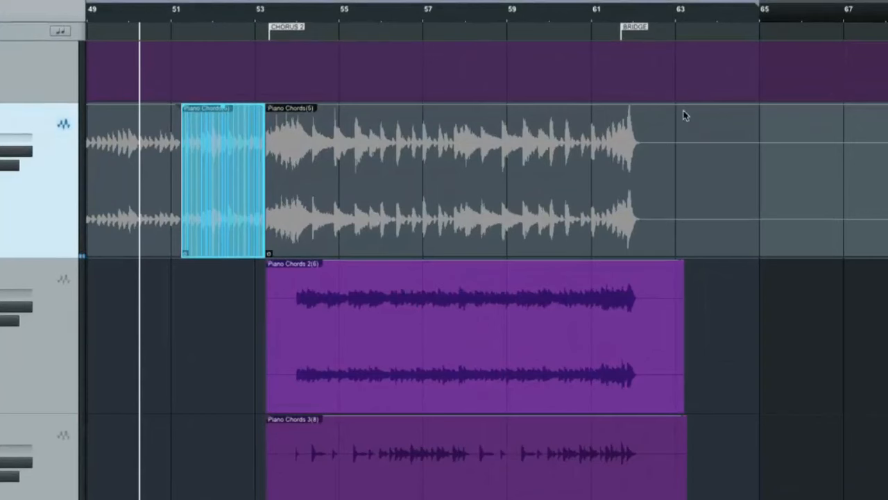
- Delete the Chorus 2 audio on the Piano Chords track from about 53.4 to bar 63
{"action": "left_click_drag", "start_coordinate": [674, 125], "coordinate": [284, 172]}
{"action": "key", "text": "Delete"}
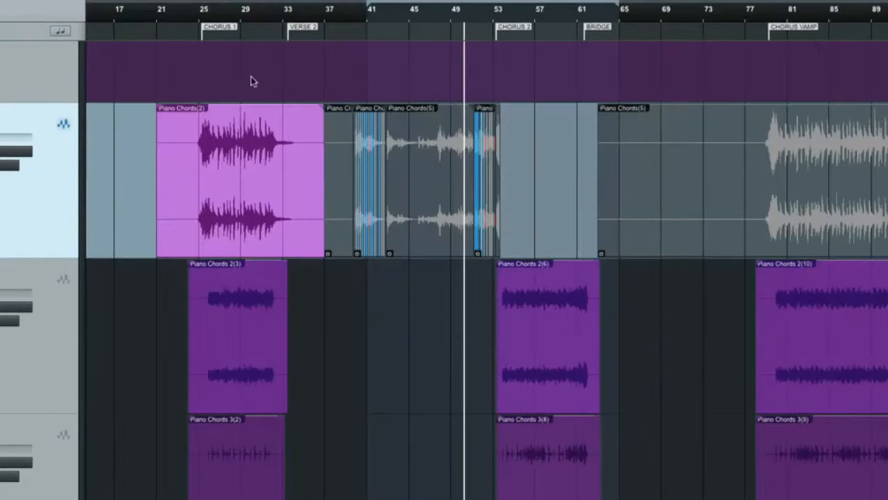
- Isolate the Chorus 1 section of the Piano Chords track from bar 25 to bar 35 as its own event
{"action": "left_click_drag", "start_coordinate": [242, 15], "coordinate": [369, 46]}
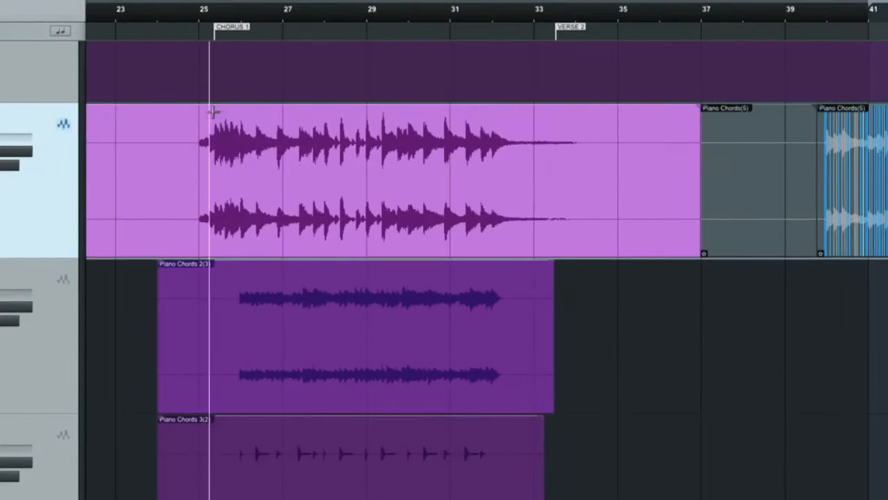
{"action": "left_click", "coordinate": [182, 117]}
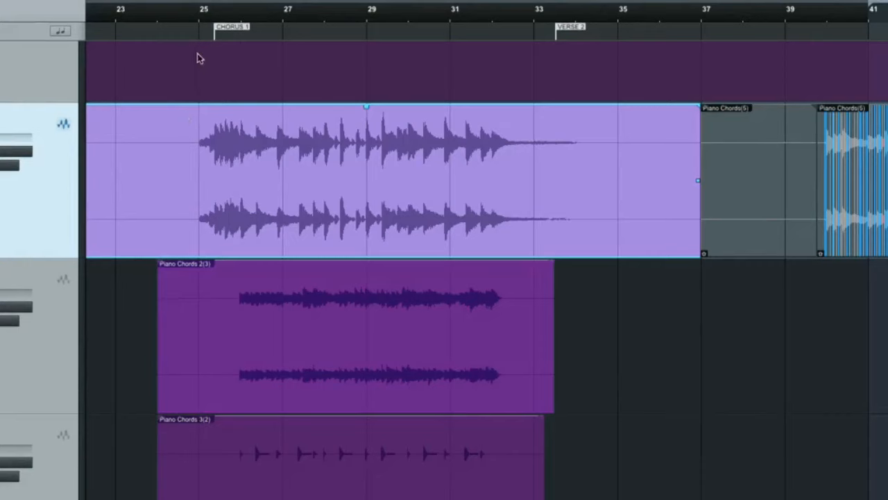
{"action": "left_click_drag", "start_coordinate": [199, 127], "coordinate": [617, 166]}
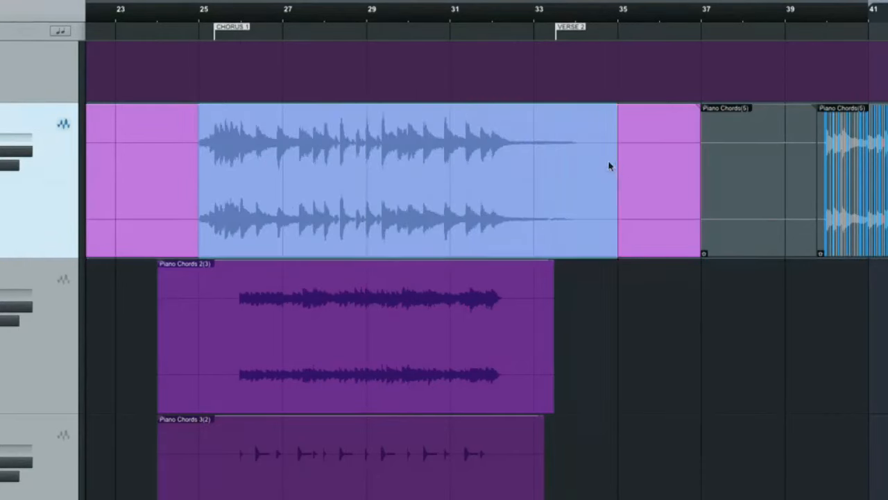
{"action": "double_click", "coordinate": [609, 166]}
- Place the isolated Chorus 1 piano section in the Chorus 2 gap, starting at bar 54
{"action": "key", "text": "w"}
{"action": "key", "text": "w"}
{"action": "scroll", "coordinate": [444, 153], "scroll_direction": "down", "scroll_amount": 1}
{"action": "left_click_drag", "start_coordinate": [371, 145], "coordinate": [674, 146]}
{"action": "left_click_drag", "start_coordinate": [638, 8], "coordinate": [633, 140]}
{"action": "left_click", "coordinate": [637, 141]}
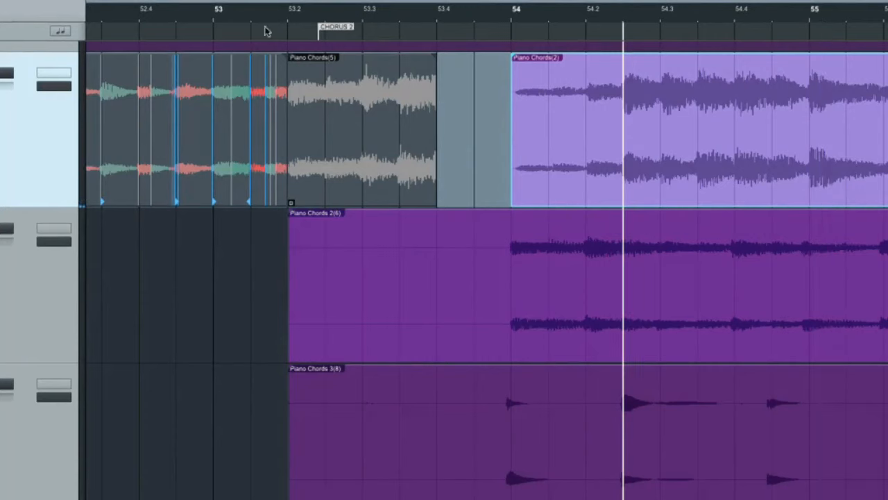
- Trim the first bar off the placed piano event, shift it back to start at bar 54, and play it
{"action": "left_click_drag", "start_coordinate": [511, 125], "coordinate": [819, 130]}
{"action": "left_click_drag", "start_coordinate": [856, 186], "coordinate": [557, 195]}
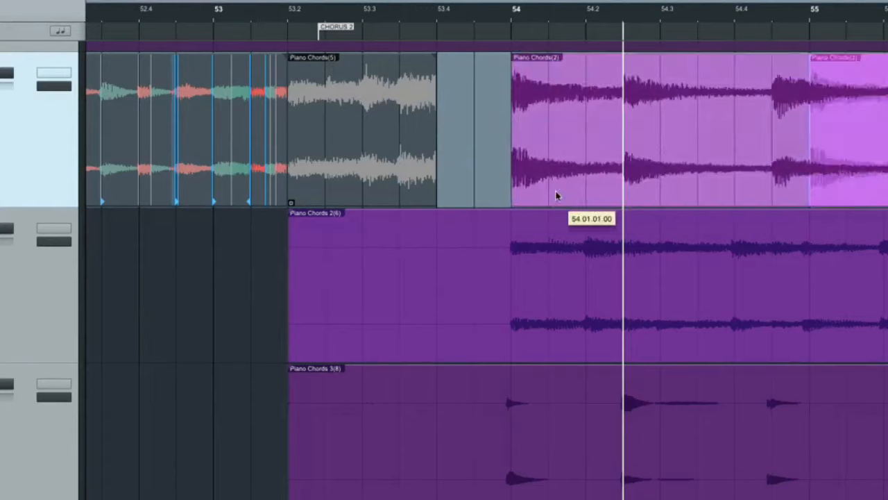
{"action": "key", "text": "space"}
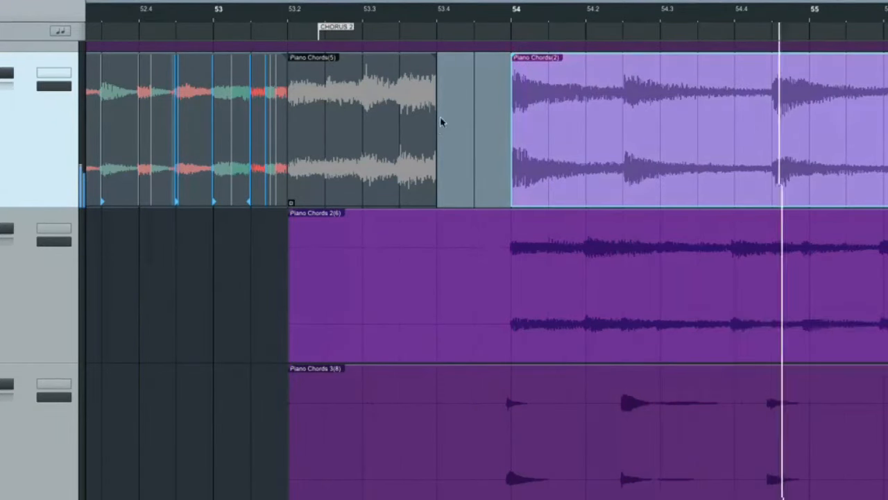
- Extend the end of the preceding Piano Chords event to bar 54, and play across the transition
{"action": "left_click_drag", "start_coordinate": [439, 119], "coordinate": [511, 128]}
{"action": "key", "text": "space"}
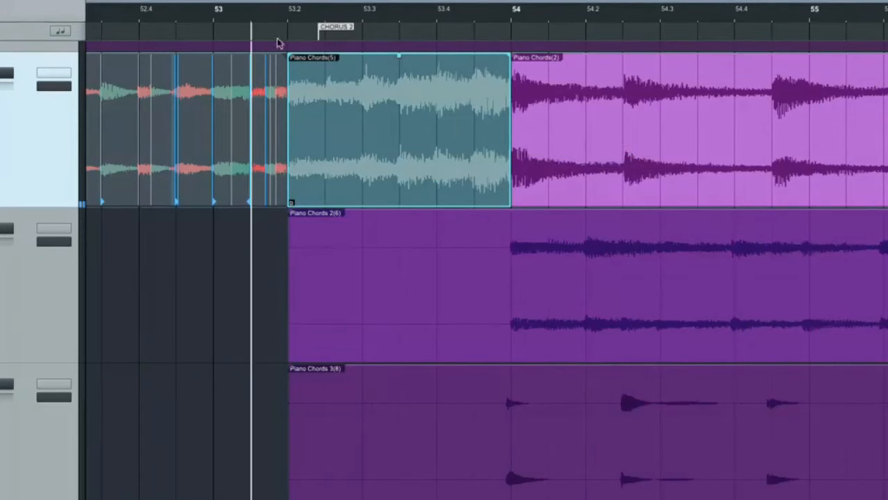
{"action": "key", "text": "space"}
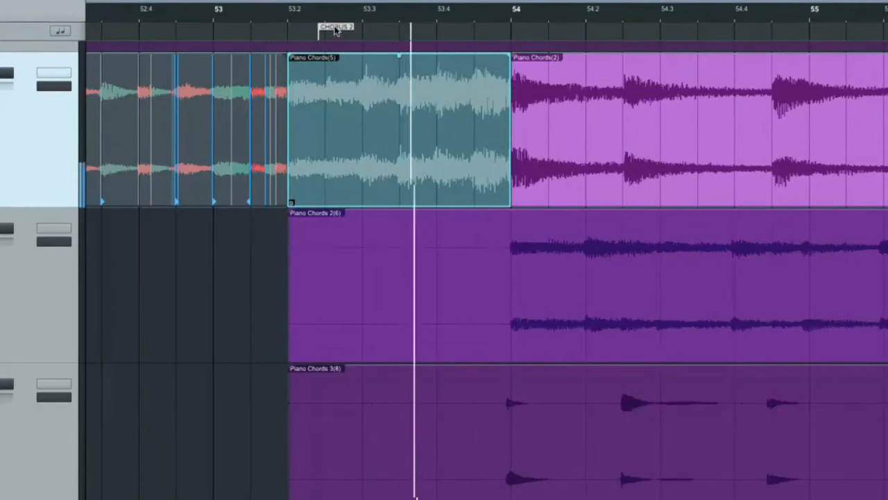
- Move the CHORUS 2 marker to the start of bar 54, and listen on into the chorus
{"action": "left_click_drag", "start_coordinate": [331, 29], "coordinate": [532, 38]}
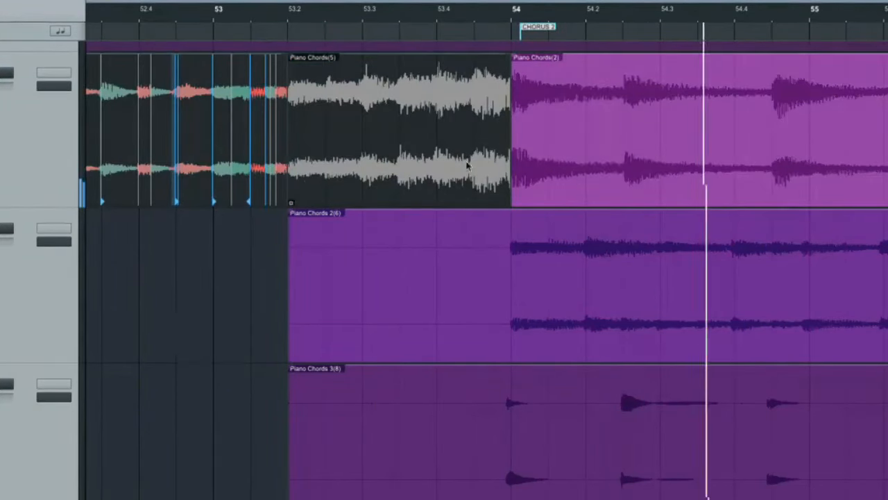
{"action": "scroll", "coordinate": [468, 160], "scroll_direction": "right", "scroll_amount": 3}
{"action": "scroll", "coordinate": [468, 161], "scroll_direction": "right", "scroll_amount": 5}
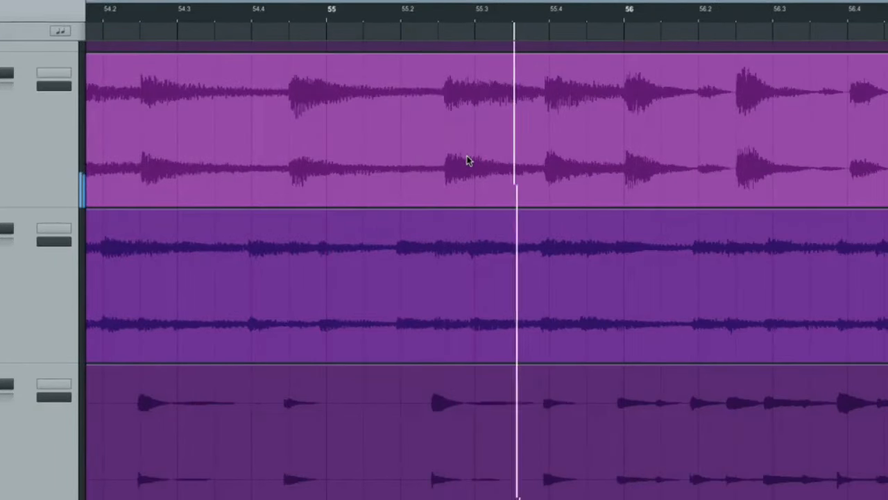
{"action": "key", "text": "space"}
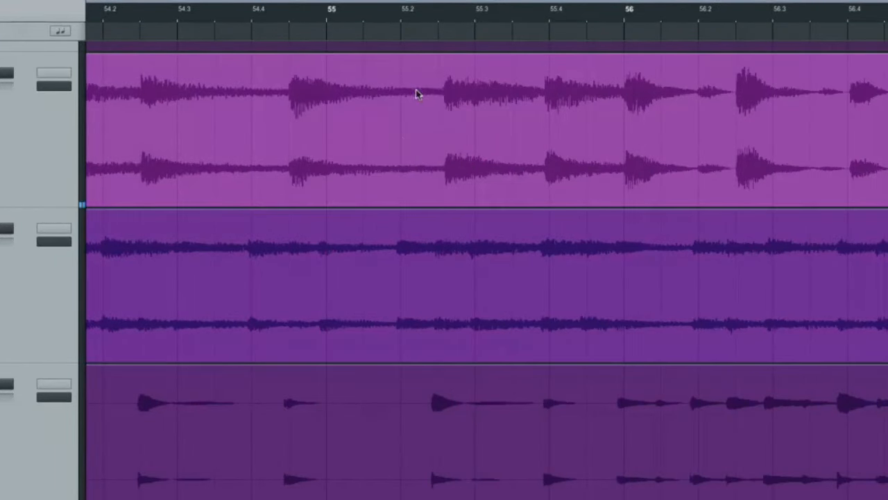
- Detect transients on the Piano Chords event in Chorus 2
{"action": "left_click", "coordinate": [445, 115]}
{"action": "right_click", "coordinate": [440, 129]}
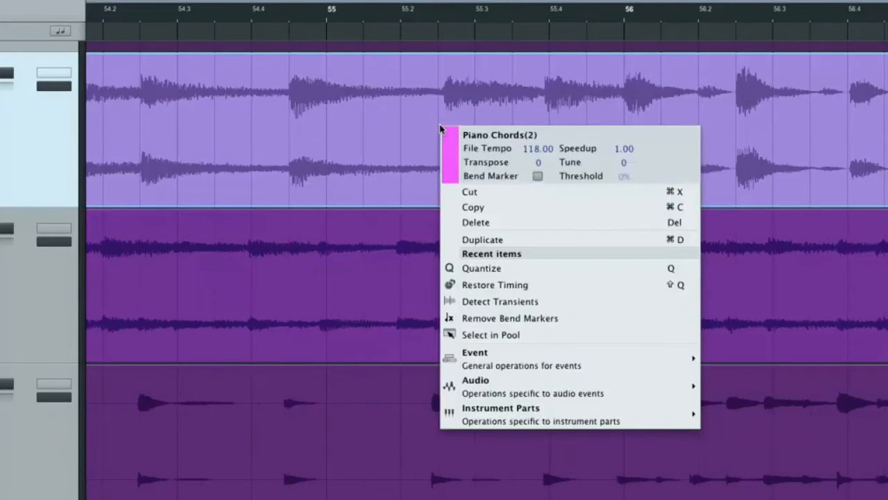
{"action": "mouse_move", "coordinate": [529, 386]}
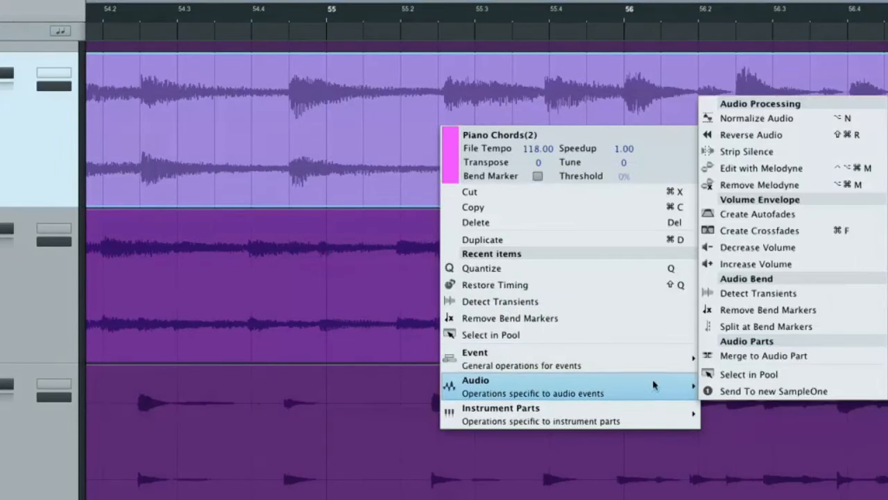
{"action": "left_click", "coordinate": [810, 294]}
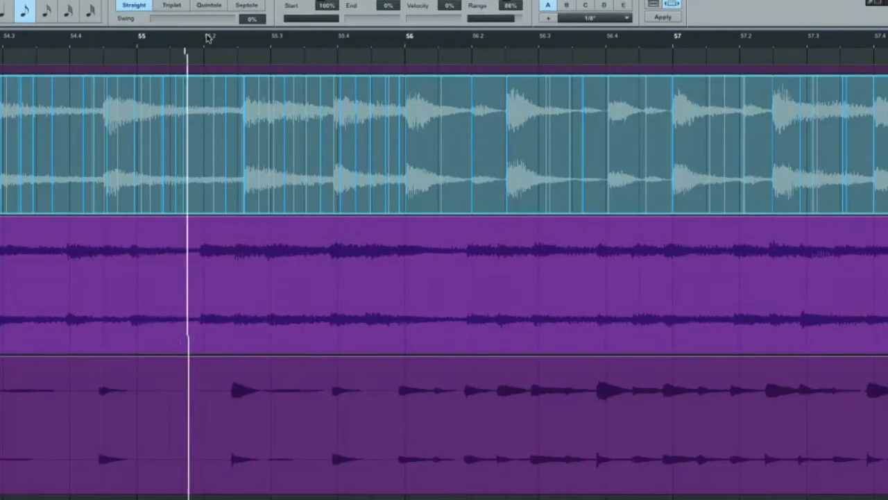
- Bend two late piano attacks slightly earlier: the one between 55.2 and 55.3, and the one at bar 56
{"action": "left_click_drag", "start_coordinate": [209, 40], "coordinate": [197, 68]}
{"action": "key", "text": "space"}
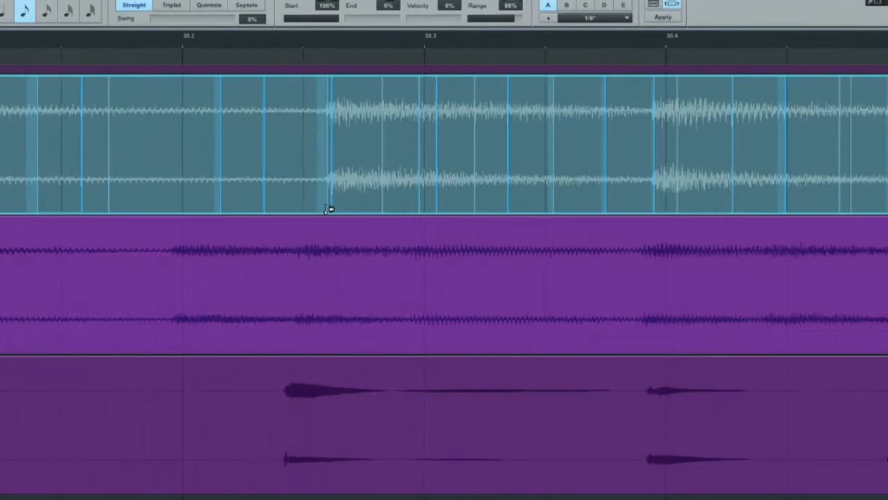
{"action": "left_click_drag", "start_coordinate": [330, 208], "coordinate": [319, 208]}
{"action": "key", "text": "ctrl+z"}
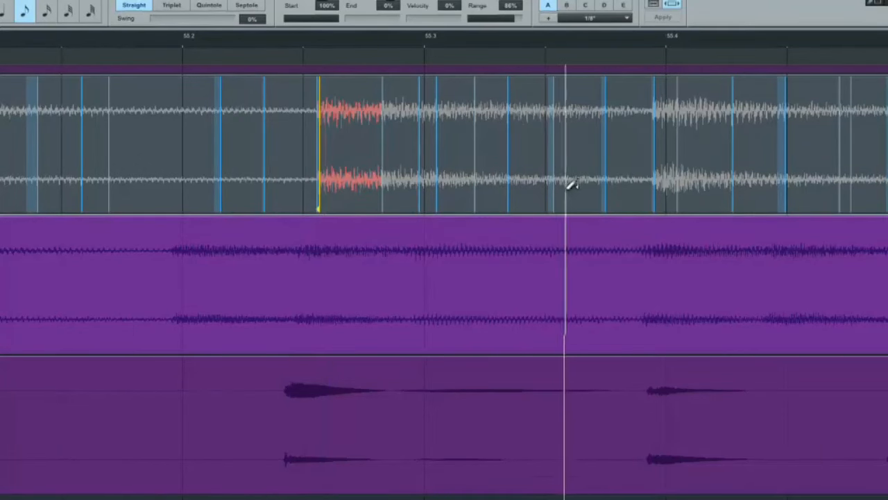
{"action": "left_click_drag", "start_coordinate": [739, 208], "coordinate": [718, 210]}
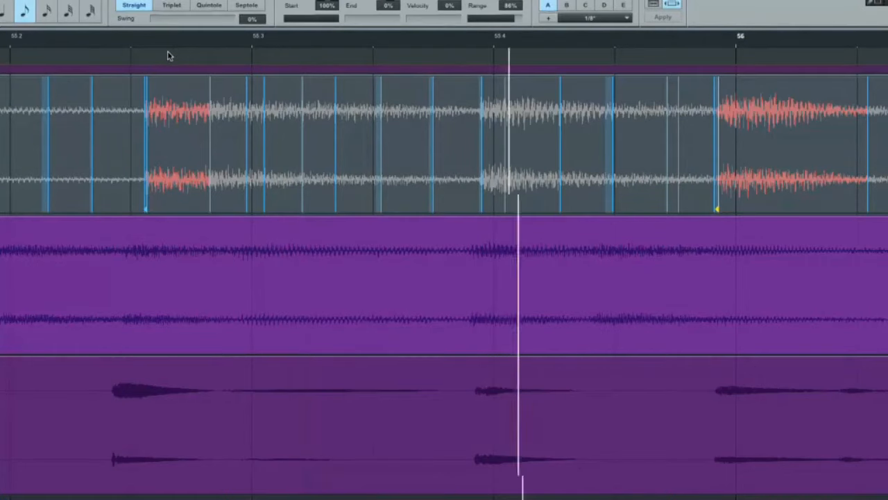
- Play back the edited Chorus 2 piano with the whole chorus in view to check the timing
{"action": "key", "text": "w"}
{"action": "key", "text": "w"}
{"action": "key", "text": "w"}
{"action": "key", "text": "w"}
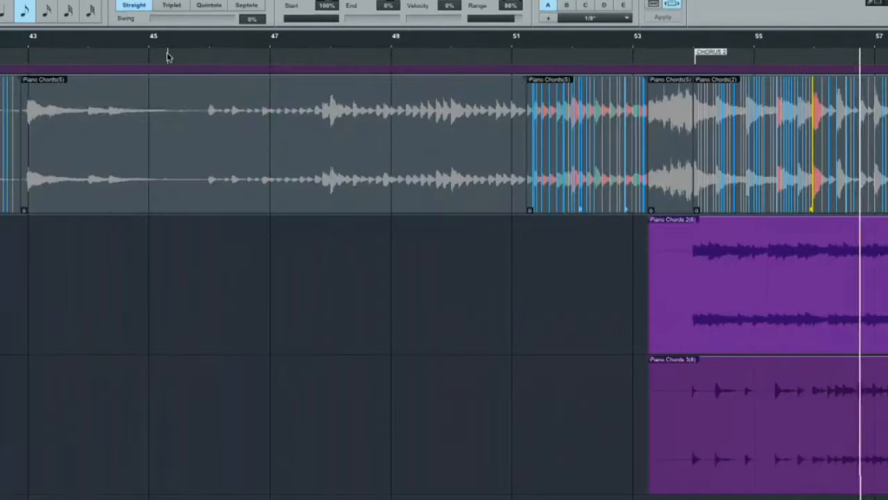
{"action": "scroll", "coordinate": [334, 63], "scroll_direction": "right", "scroll_amount": 5}
{"action": "scroll", "coordinate": [340, 63], "scroll_direction": "right", "scroll_amount": 3}
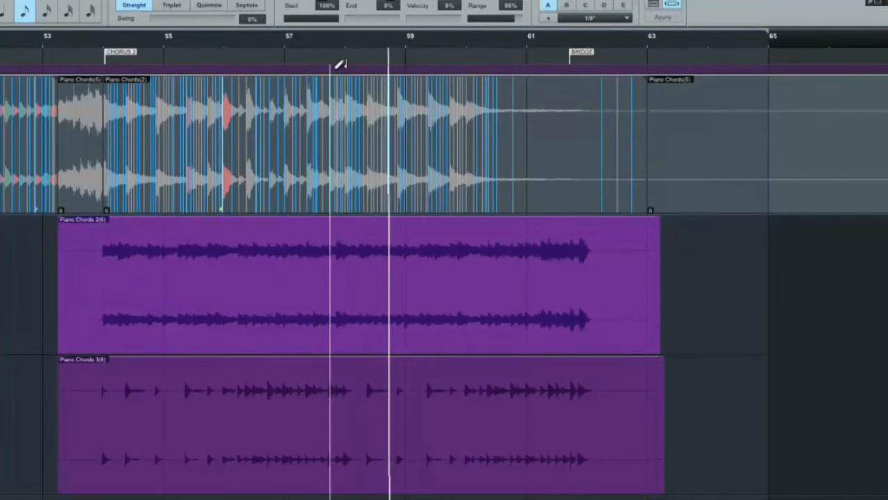
{"action": "key", "text": "space"}
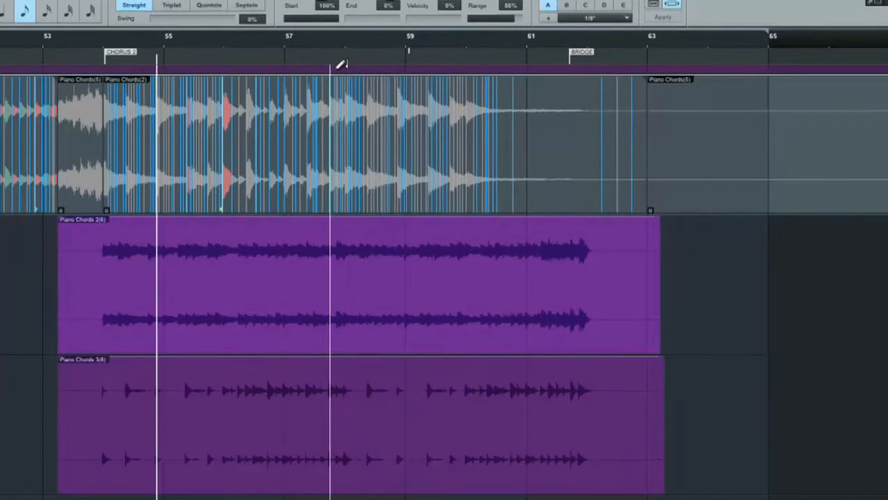
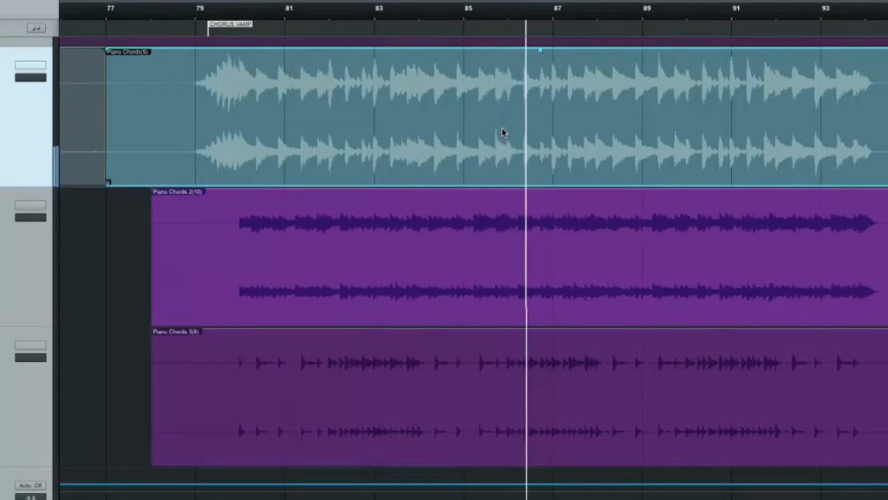
- Play the Chorus Vamp piano chords, and replay them from shortly after bar 91 to check the timing up to the end
{"action": "key", "text": "space"}
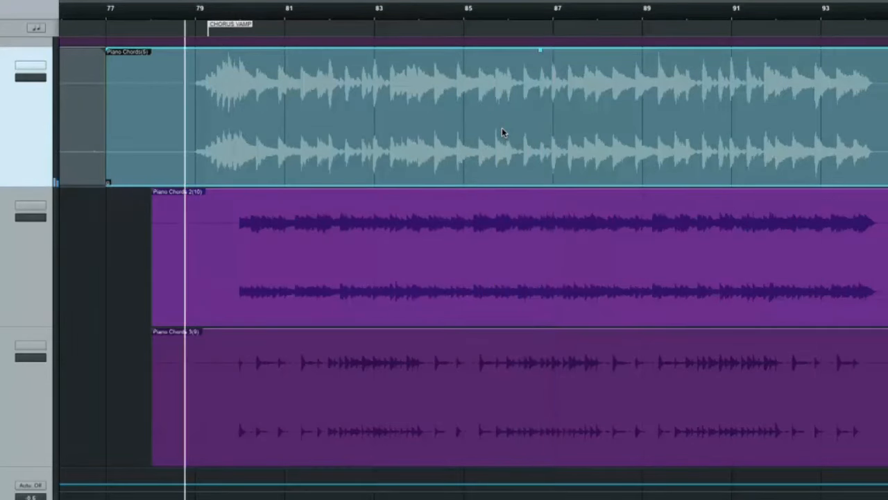
{"action": "left_click_drag", "start_coordinate": [634, 24], "coordinate": [471, 23]}
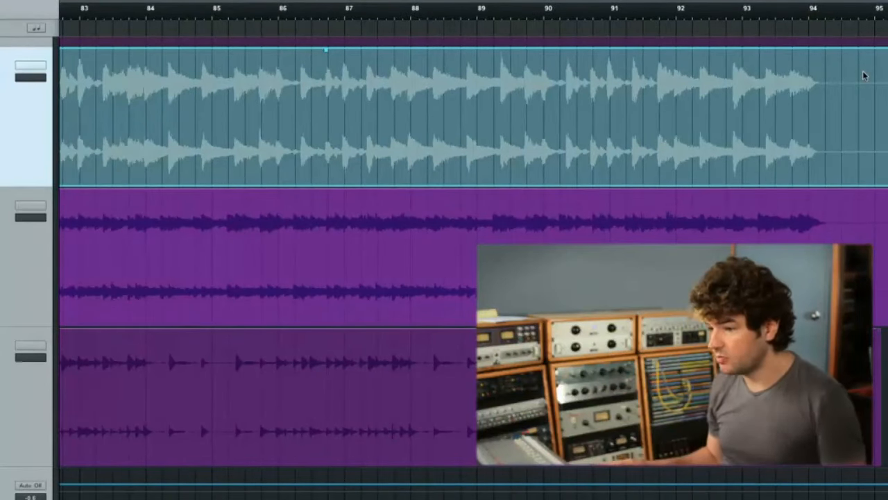
{"action": "left_click", "coordinate": [634, 17]}
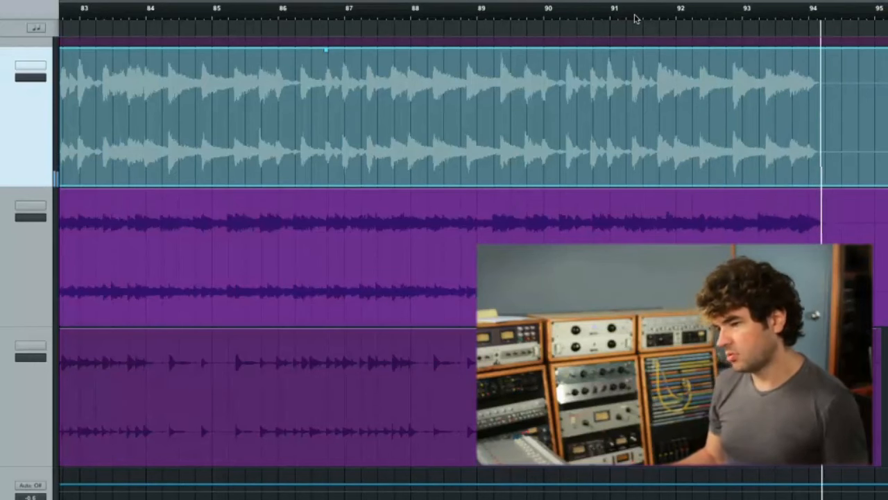
{"action": "key", "text": "space"}
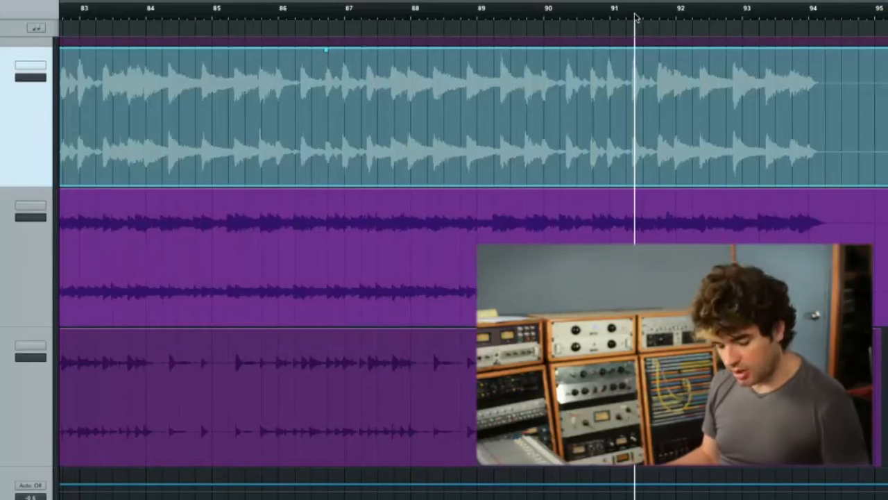
- Insert the UAD Fairchild compressor on the Piano Chords channel, and compare its sound bypassed and active
{"action": "key", "text": "w"}
{"action": "key", "text": "w"}
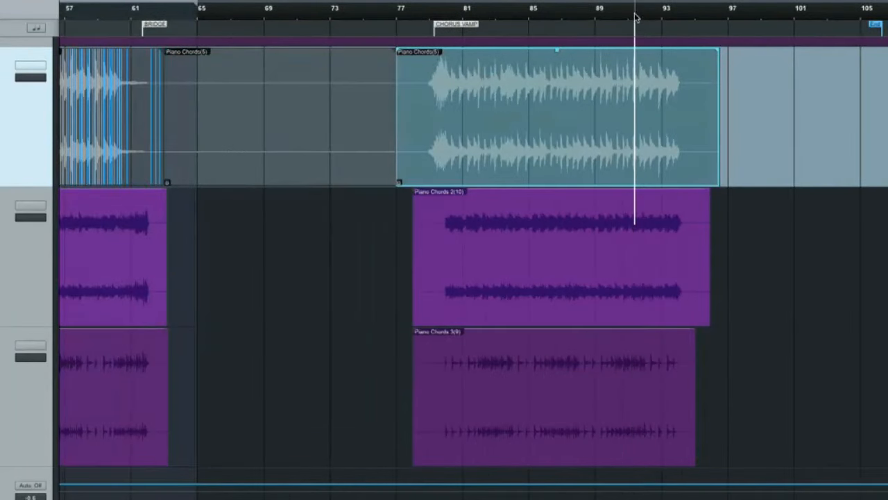
{"action": "key", "text": "F3"}
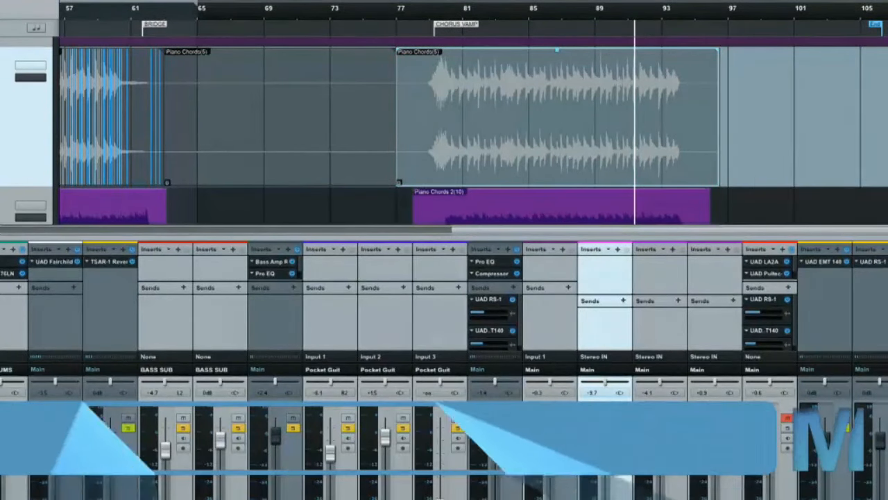
{"action": "key", "text": "F5"}
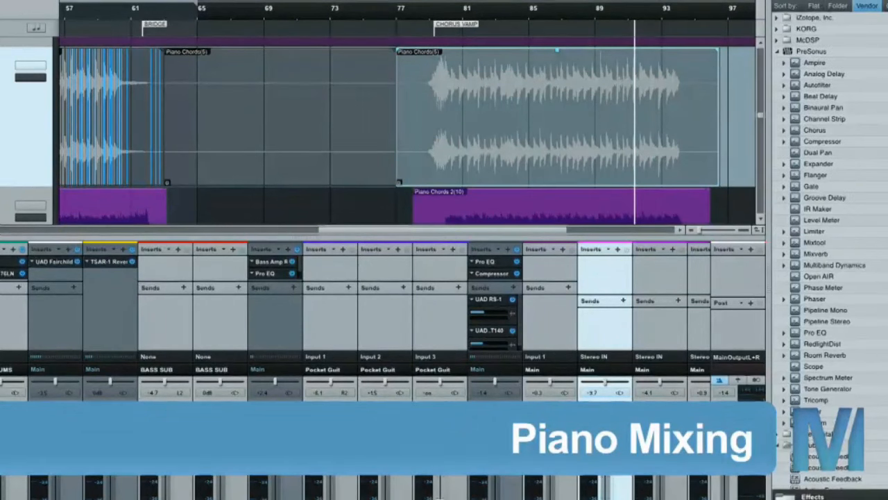
{"action": "scroll", "coordinate": [873, 347], "scroll_direction": "down", "scroll_amount": 20}
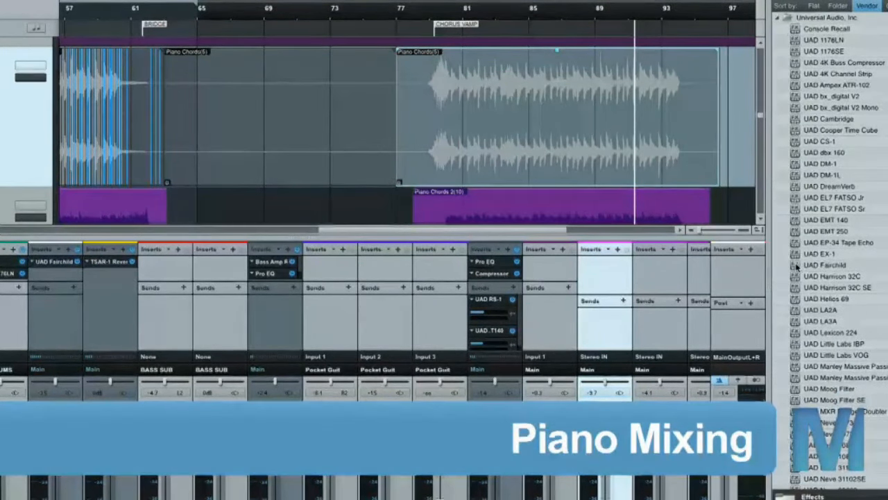
{"action": "left_click_drag", "start_coordinate": [796, 266], "coordinate": [611, 268]}
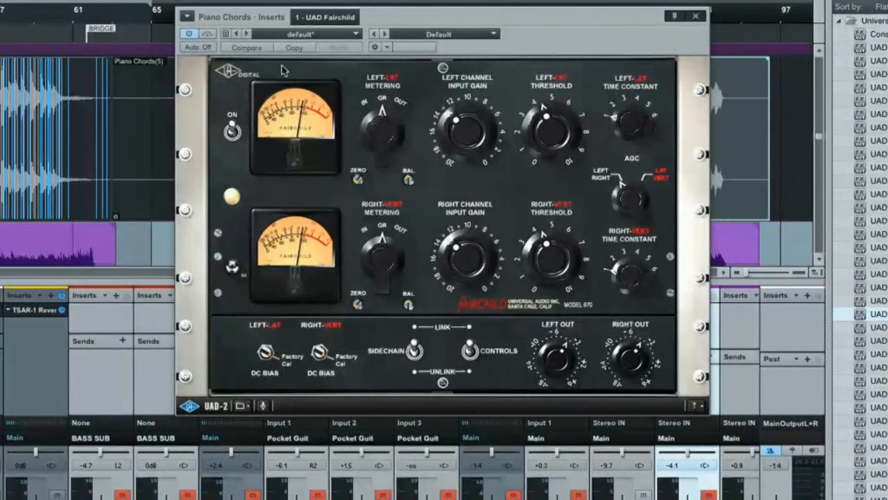
{"action": "left_click", "coordinate": [207, 34]}
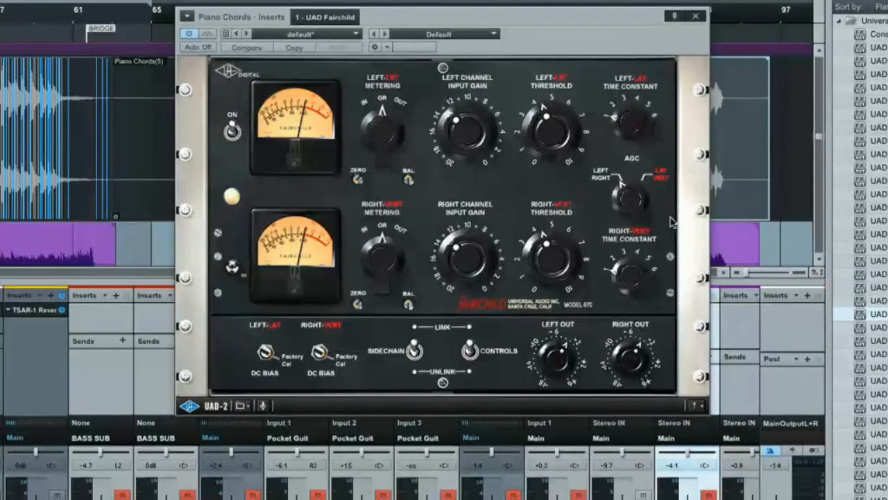
{"action": "left_click", "coordinate": [697, 17]}
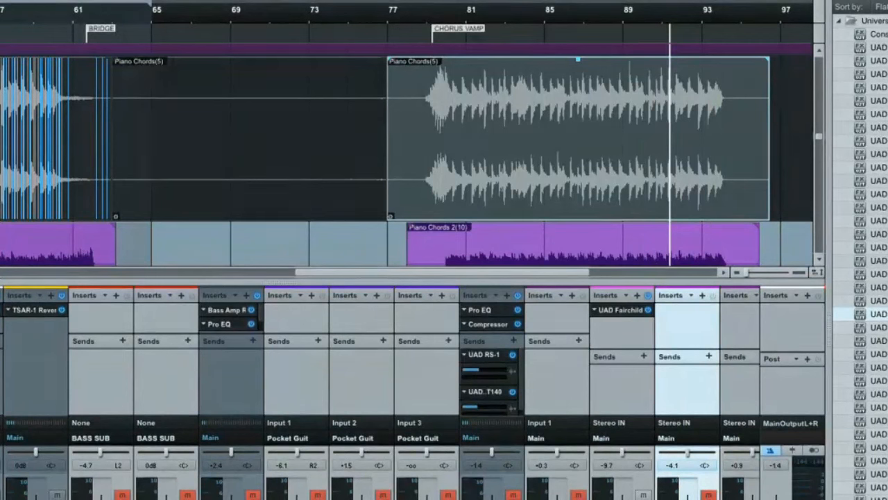
- Add a UAD EMT 140 plate reverb as a send on Piano Chords, and name its effect channel Piano Verb
{"action": "scroll", "coordinate": [860, 250], "scroll_direction": "up", "scroll_amount": 5}
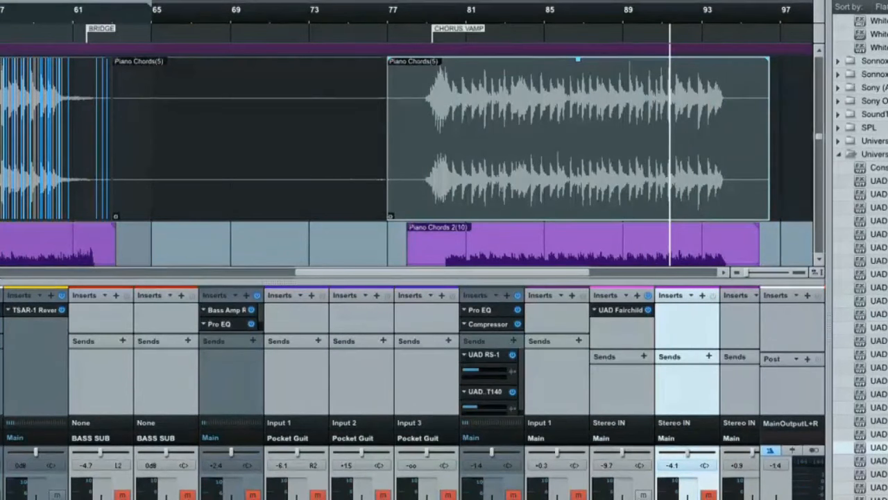
{"action": "left_click_drag", "start_coordinate": [864, 393], "coordinate": [624, 386]}
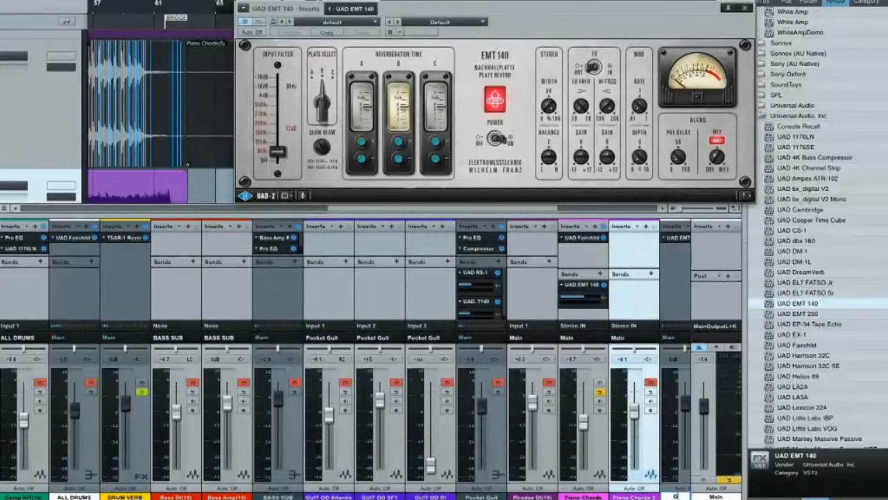
{"action": "key", "text": "Return"}
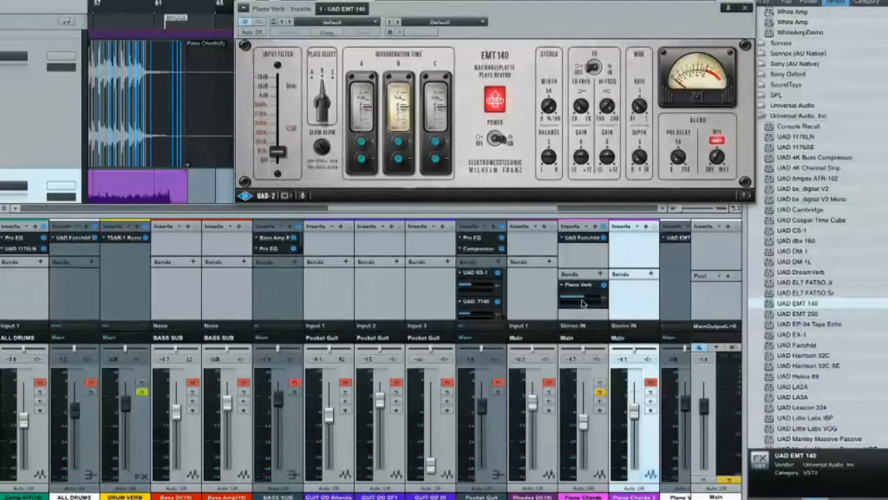
- Lower the Piano Verb send level on the Piano Chords channel slightly during playback
{"action": "key", "text": "space"}
{"action": "left_click_drag", "start_coordinate": [584, 298], "coordinate": [574, 299]}
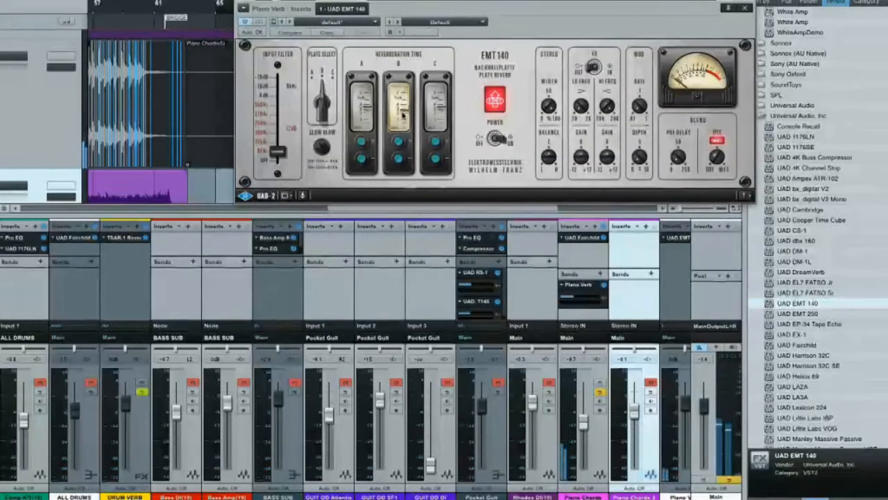
{"action": "left_click_drag", "start_coordinate": [575, 299], "coordinate": [570, 300]}
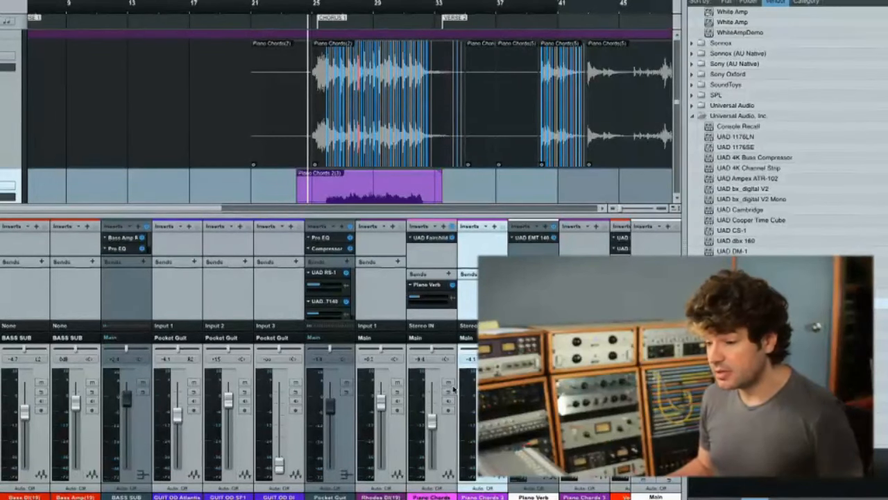
- Play Chorus 1 with the Piano Chords channel muted to compare the mix with and without the piano
{"action": "left_click", "coordinate": [448, 382]}
{"action": "key", "text": "space"}
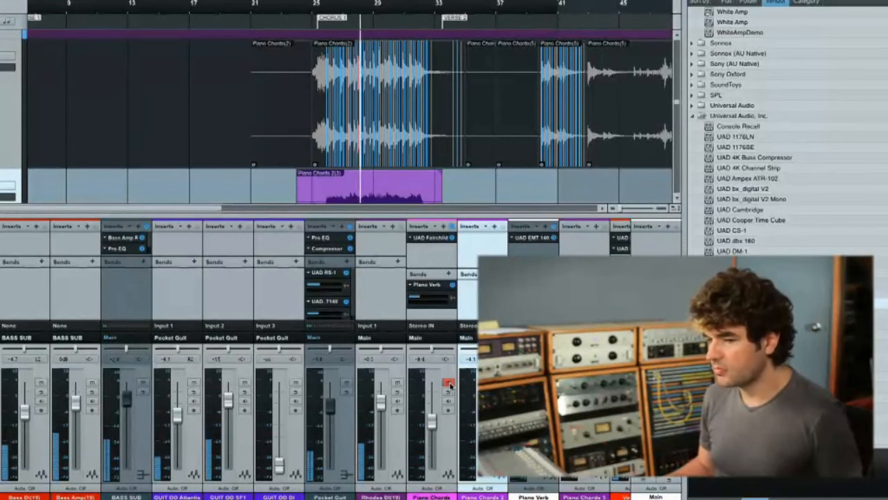
{"action": "key", "text": "space"}
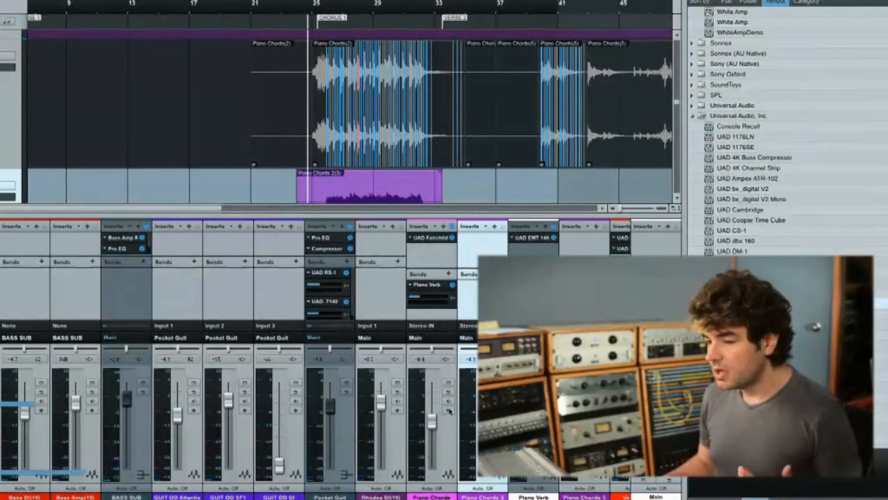
- Solo the left and right strumming guitar channels, and raise the LEFT STRUm and Righ Strum bus faders slightly during Chorus 1
{"action": "scroll", "coordinate": [458, 464], "scroll_direction": "right", "scroll_amount": 4}
{"action": "scroll", "coordinate": [458, 464], "scroll_direction": "right", "scroll_amount": 3}
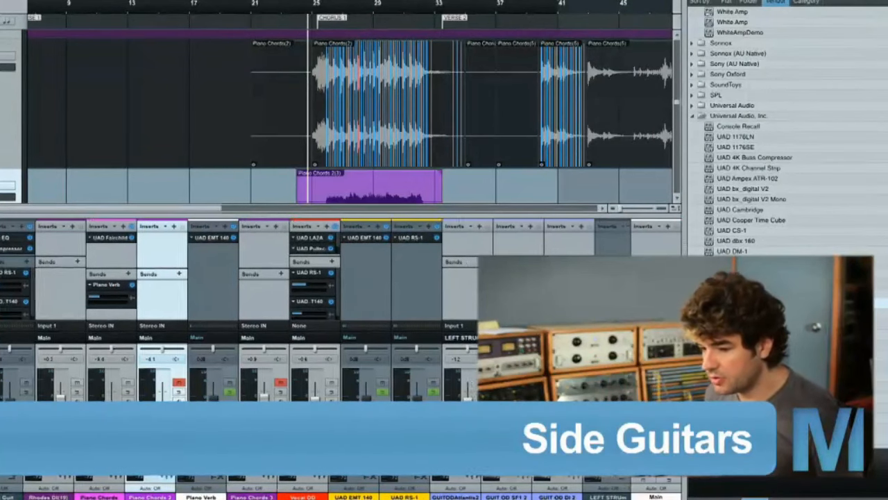
{"action": "scroll", "coordinate": [316, 313], "scroll_direction": "right", "scroll_amount": 3}
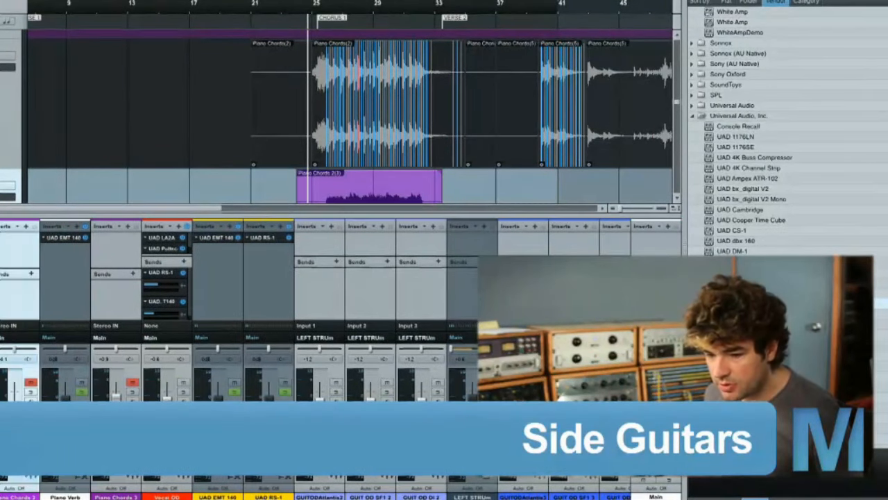
{"action": "scroll", "coordinate": [448, 406], "scroll_direction": "right", "scroll_amount": 1}
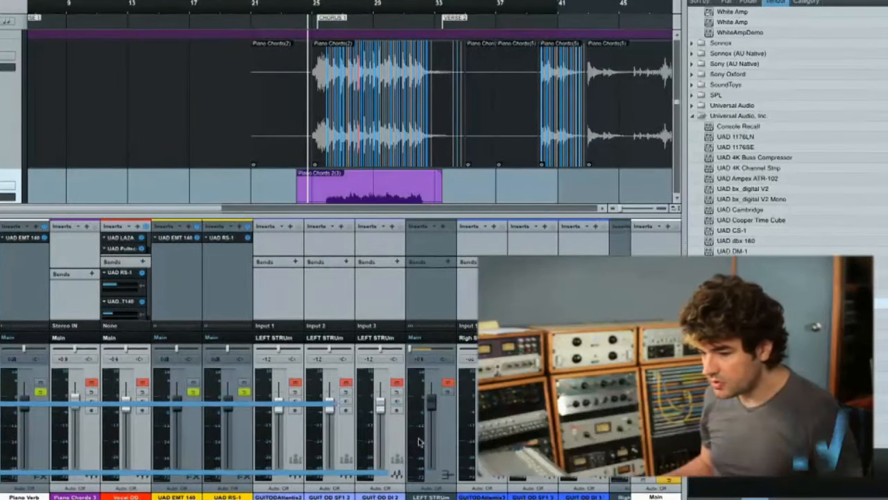
{"action": "scroll", "coordinate": [448, 406], "scroll_direction": "right", "scroll_amount": 4}
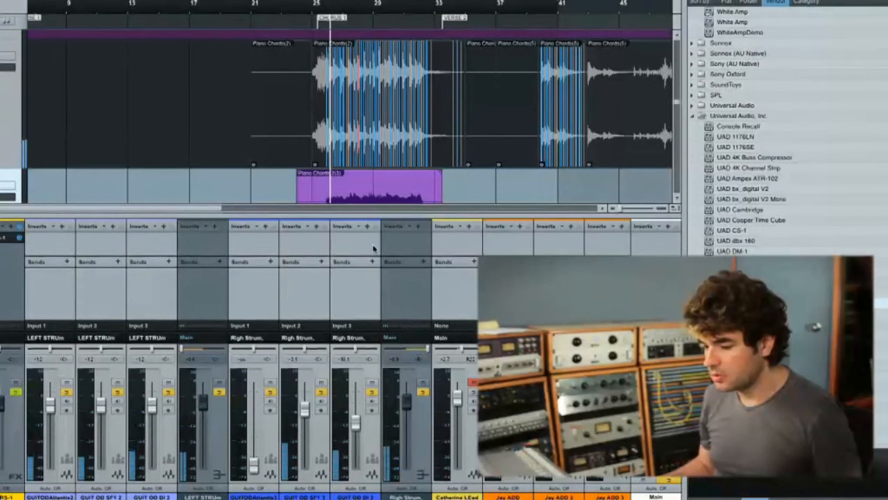
{"action": "left_click_drag", "start_coordinate": [408, 405], "coordinate": [408, 399]}
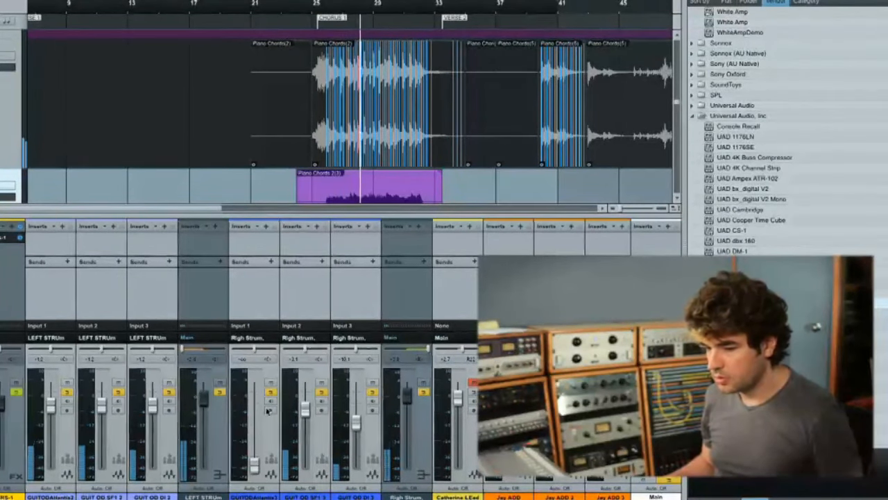
- Listen to only the left strumming guitars with their LEFT STRUm bus soloed in Chorus 1
{"action": "scroll", "coordinate": [206, 413], "scroll_direction": "left", "scroll_amount": 5}
{"action": "scroll", "coordinate": [313, 406], "scroll_direction": "right", "scroll_amount": 3}
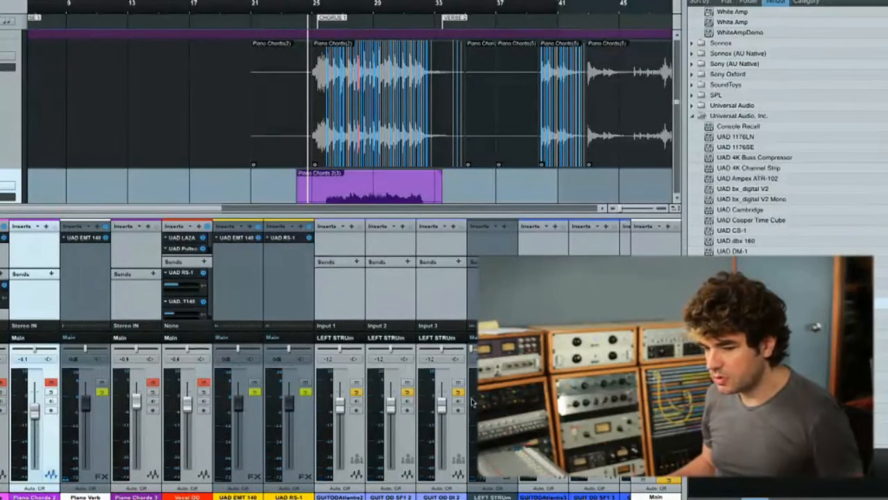
{"action": "left_click", "coordinate": [332, 10]}
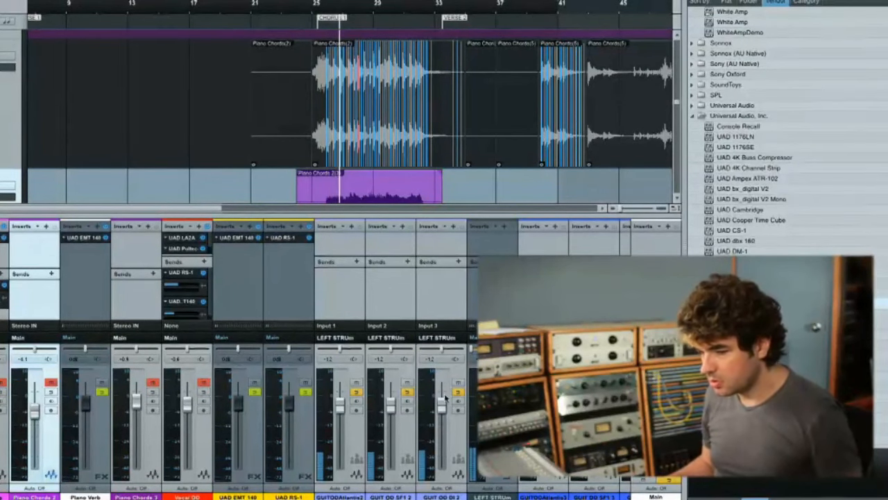
{"action": "scroll", "coordinate": [444, 399], "scroll_direction": "right", "scroll_amount": 4}
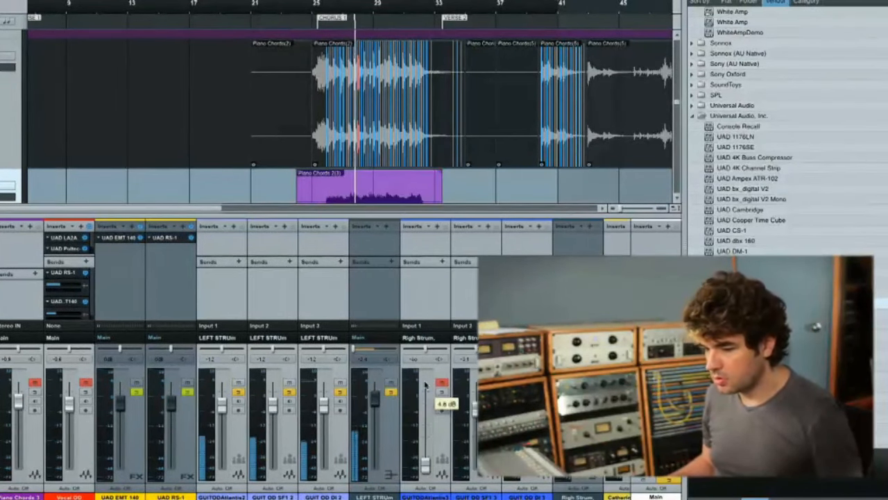
{"action": "key", "text": "space"}
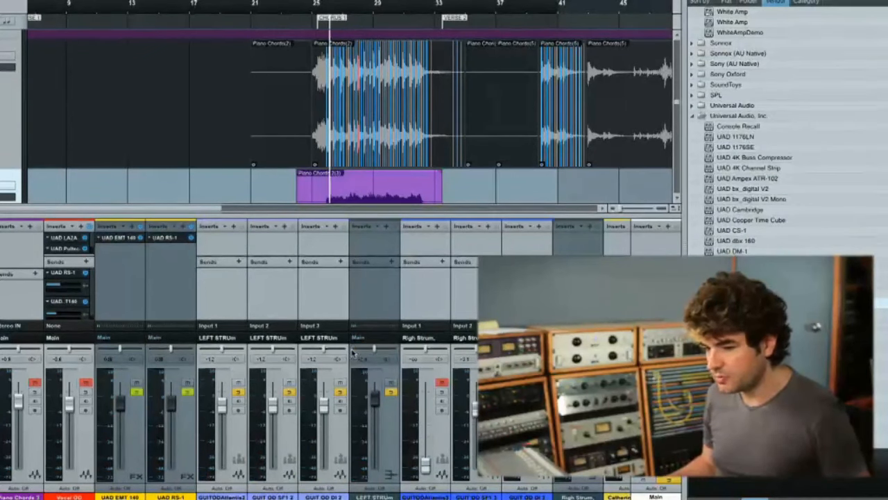
{"action": "key", "text": "space"}
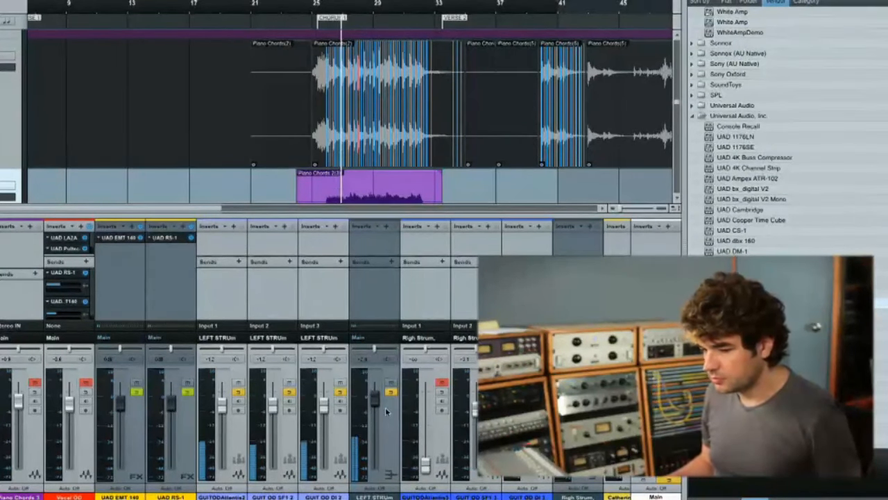
- Dissolve the group linking the three left strumming guitar tracks so each one can be adjusted separately
{"action": "left_click", "coordinate": [339, 471]}
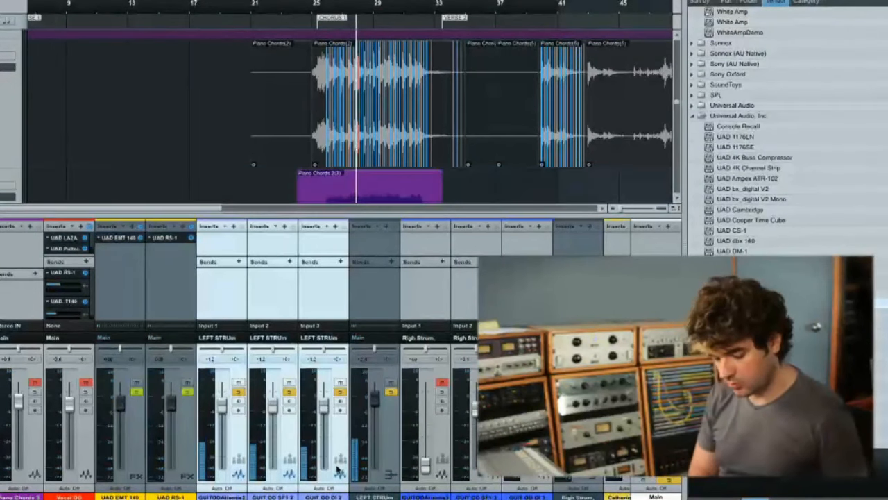
{"action": "left_click", "coordinate": [361, 466]}
{"action": "key", "text": "space"}
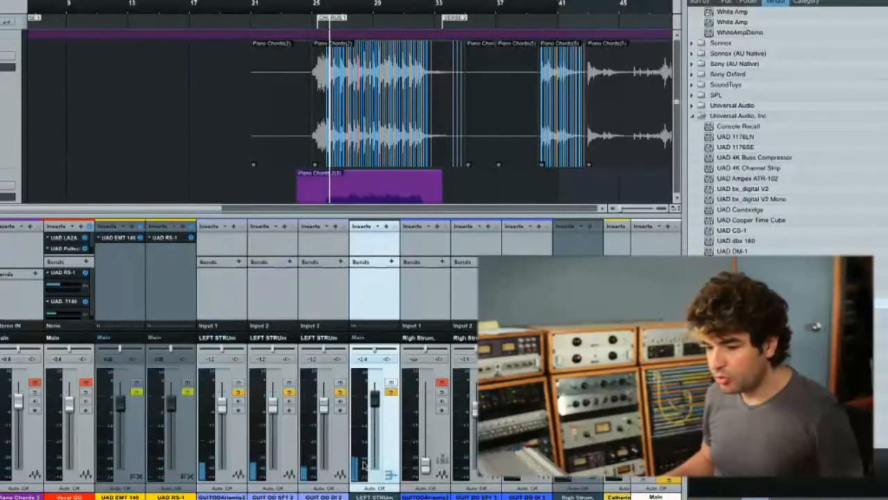
- Pull the GUIT OD DI 2 fader fully down, and lower the GUIT OD SF1 2 fader slightly with only that guitar track soloed
{"action": "left_click", "coordinate": [339, 472]}
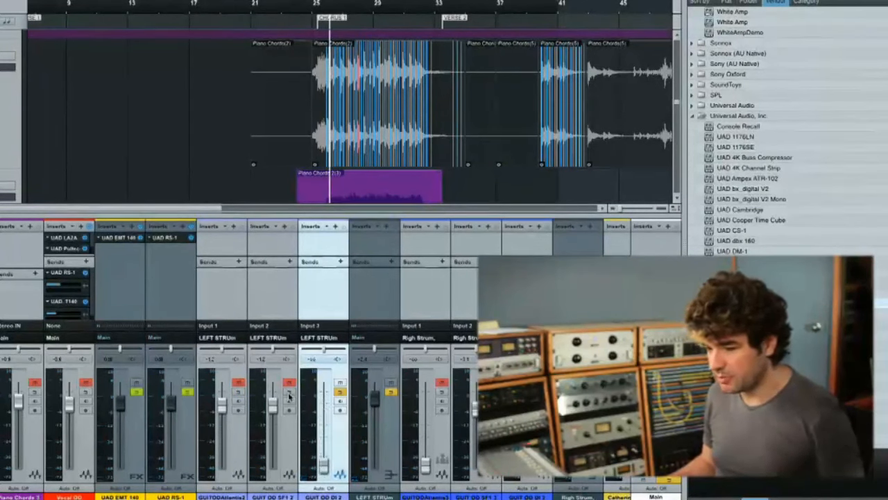
{"action": "left_click", "coordinate": [340, 392]}
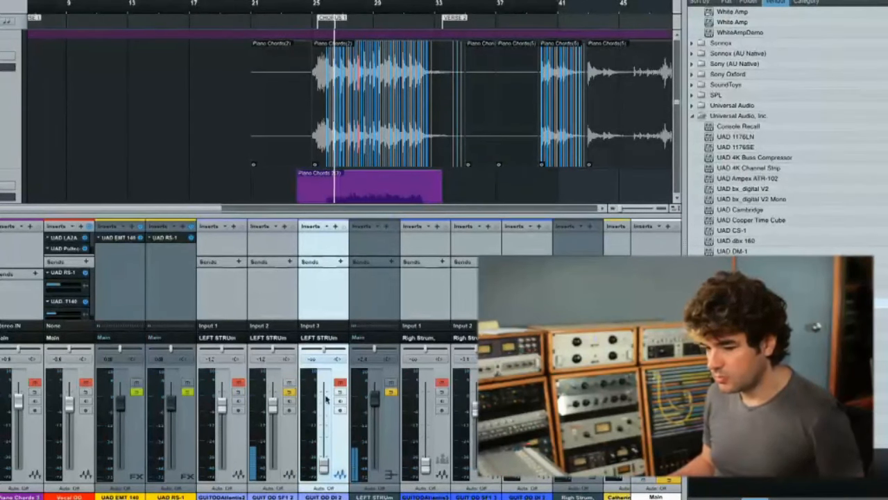
{"action": "left_click_drag", "start_coordinate": [275, 409], "coordinate": [276, 413]}
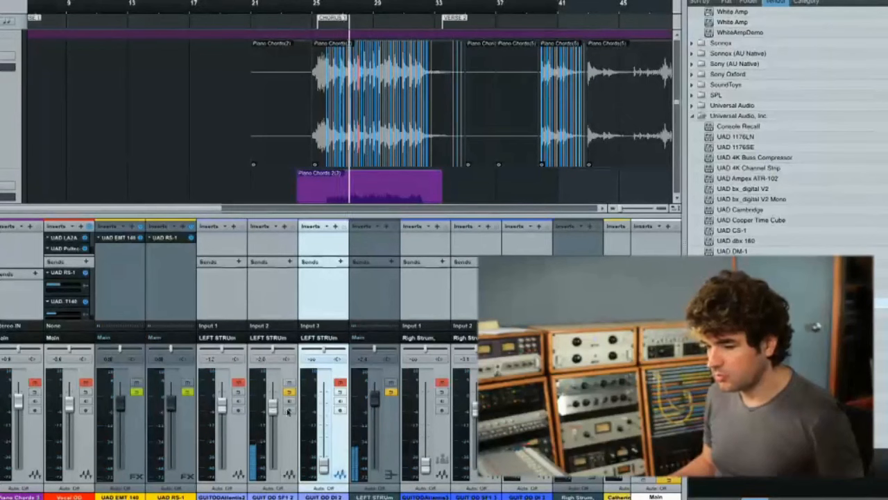
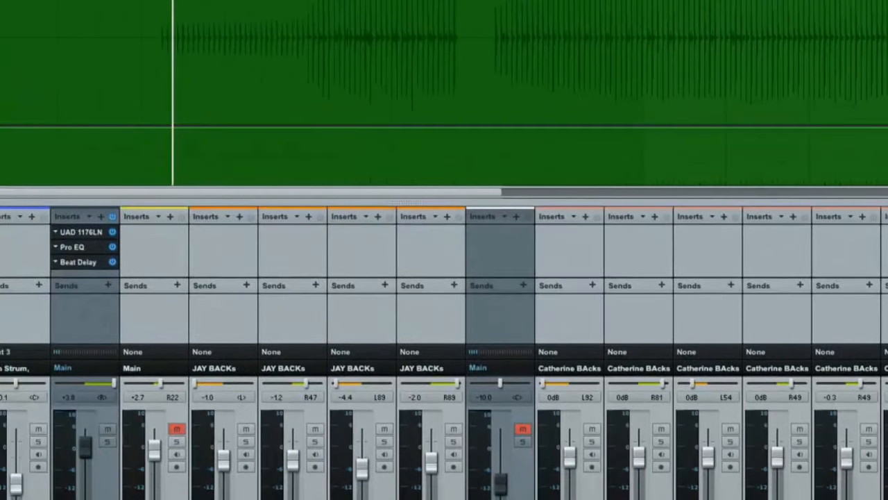
- Open the Main bus inserts and examine the Precision Buss Compressor, Pultec-Pro and Oxford Limiter settings in turn
{"action": "key", "text": "F11"}
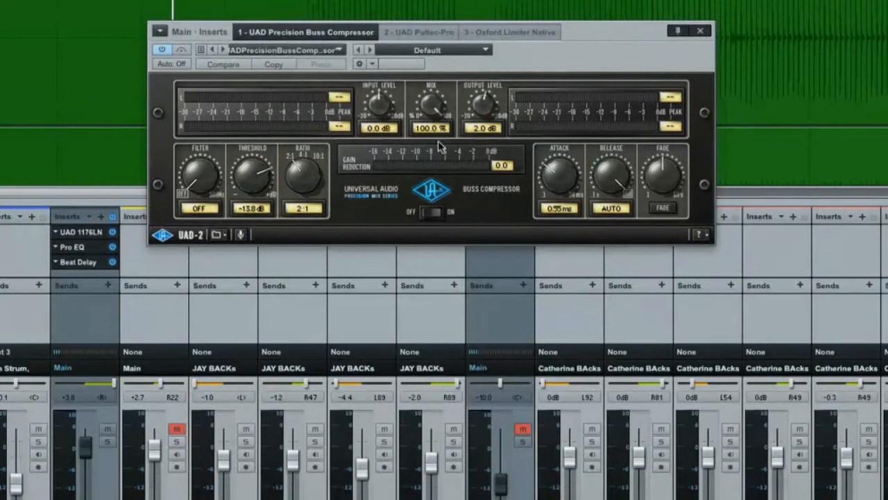
{"action": "left_click", "coordinate": [397, 32]}
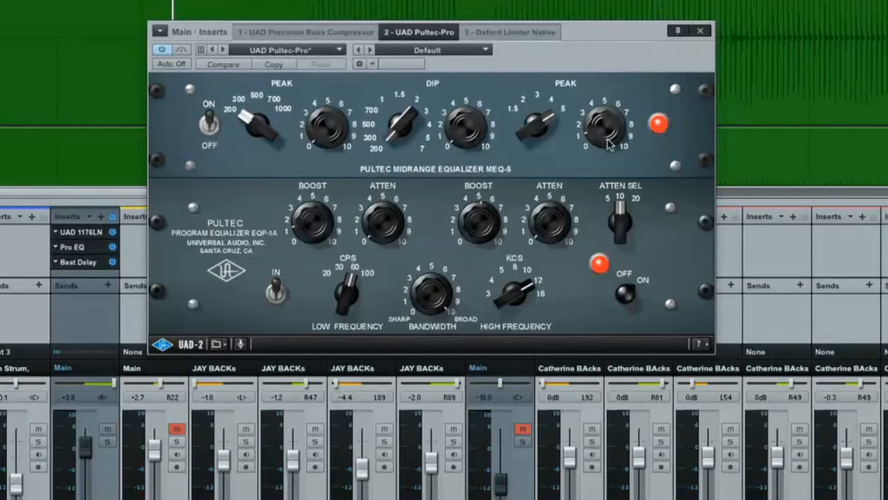
{"action": "left_click", "coordinate": [512, 32]}
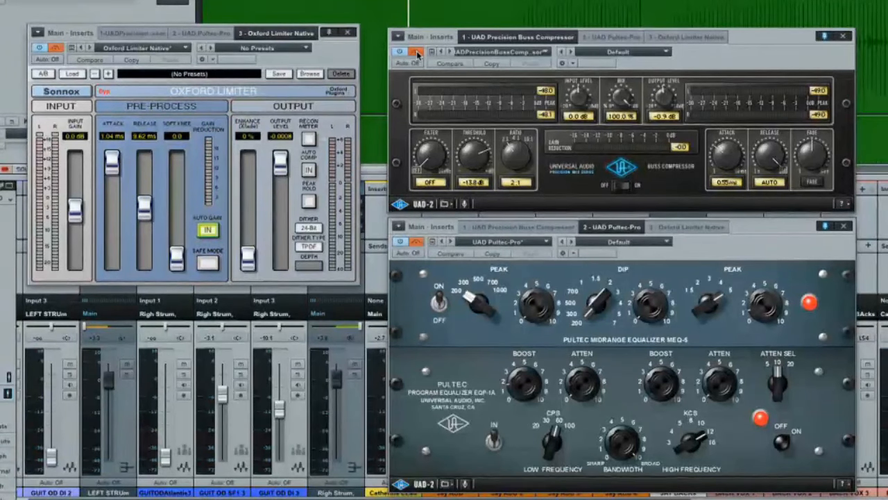
- Compare the mix with the master Precision Buss Compressor bypassed and active during playback, and leave the compressor active
{"action": "left_click", "coordinate": [415, 52]}
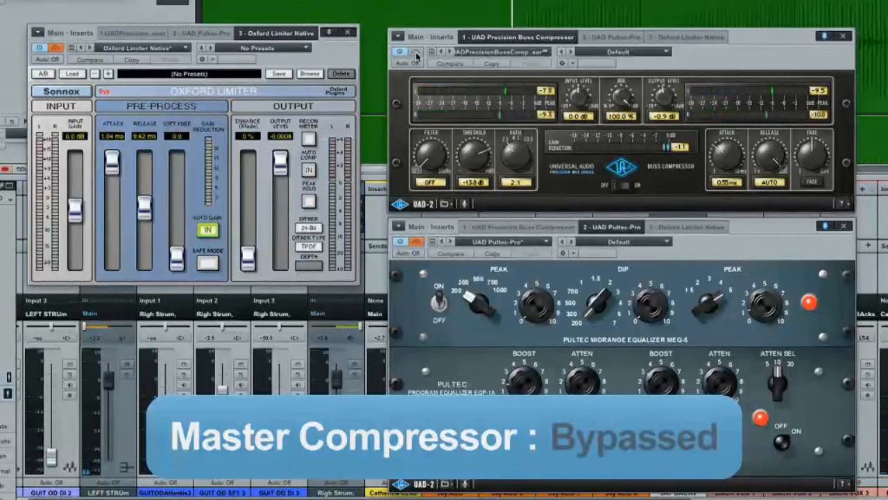
{"action": "left_click", "coordinate": [416, 53]}
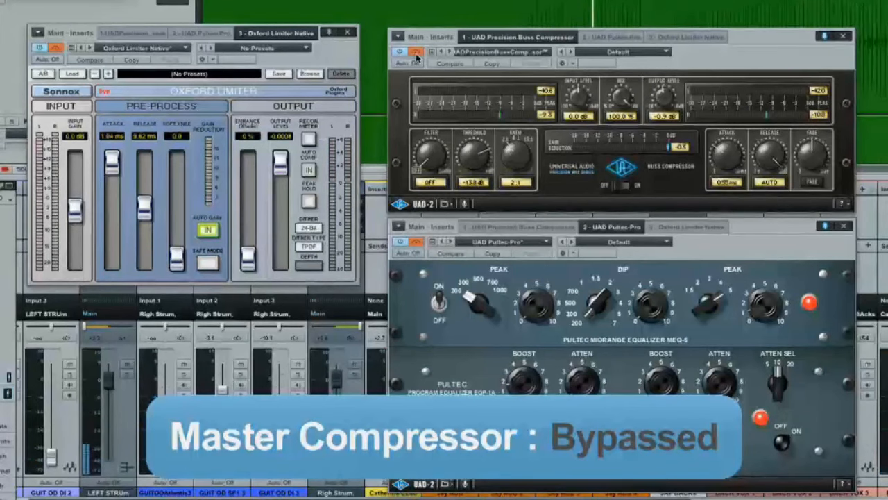
{"action": "left_click", "coordinate": [416, 52]}
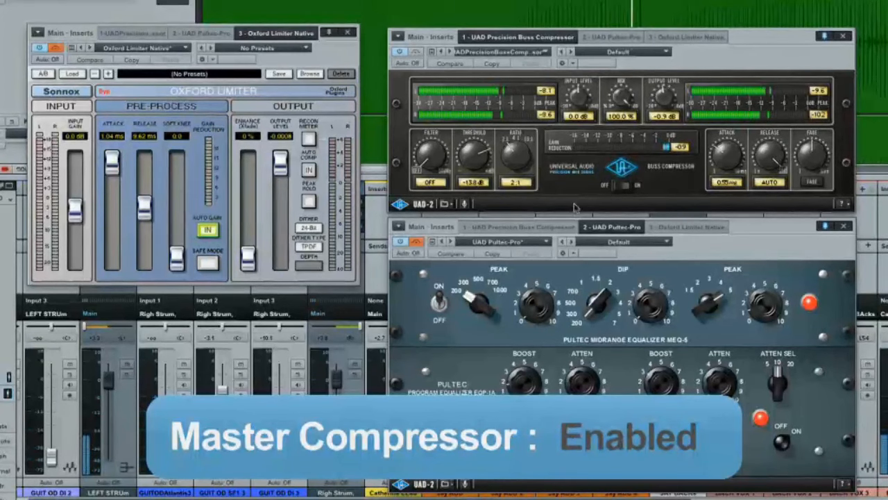
{"action": "key", "text": "space"}
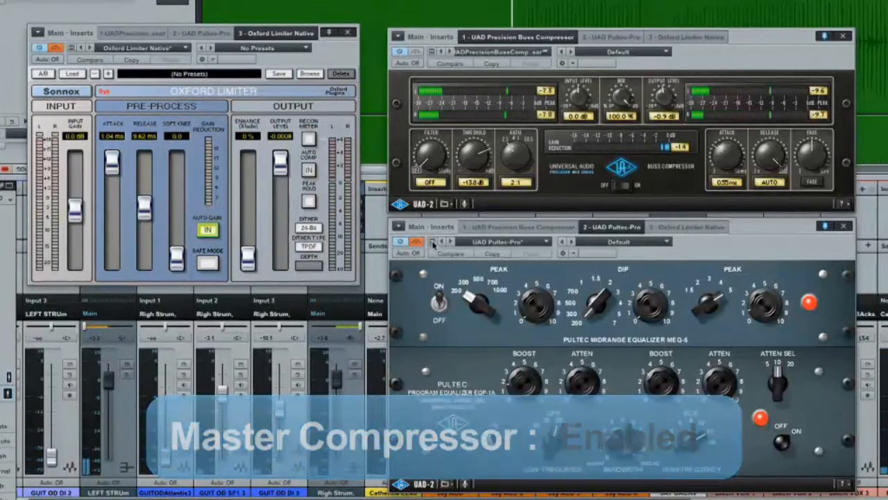
- Take the master Pultec-Pro equalizer out of bypass, compare the mix with and without it, and leave it active
{"action": "left_click", "coordinate": [417, 240]}
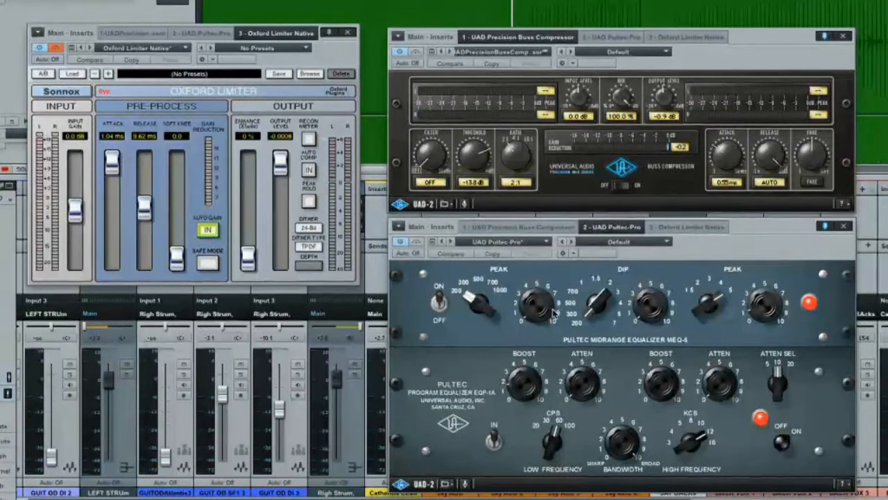
{"action": "key", "text": "space"}
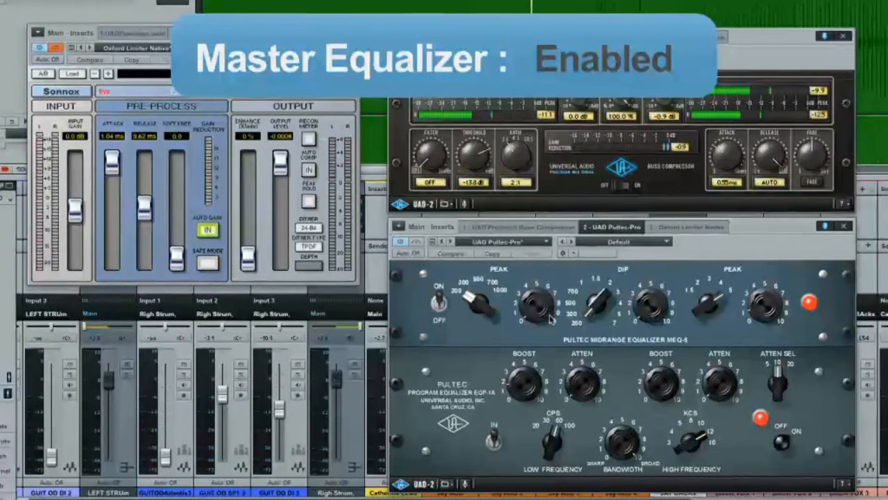
{"action": "left_click", "coordinate": [416, 241]}
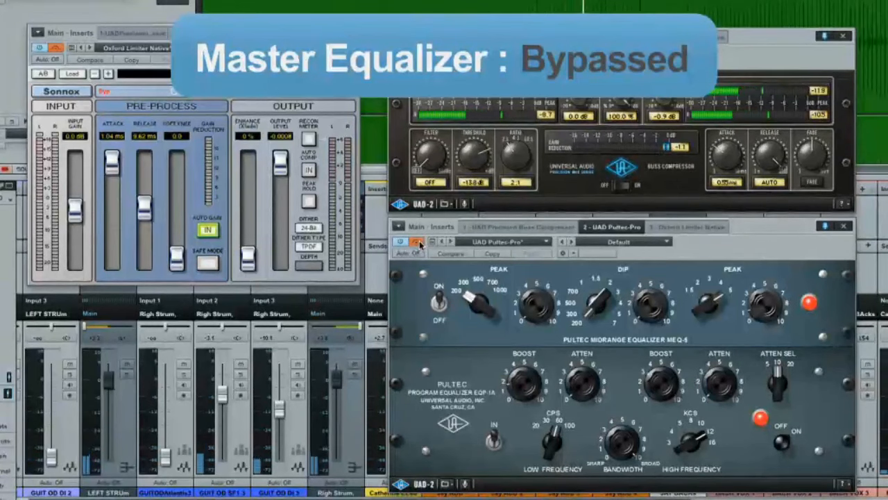
{"action": "left_click", "coordinate": [417, 242]}
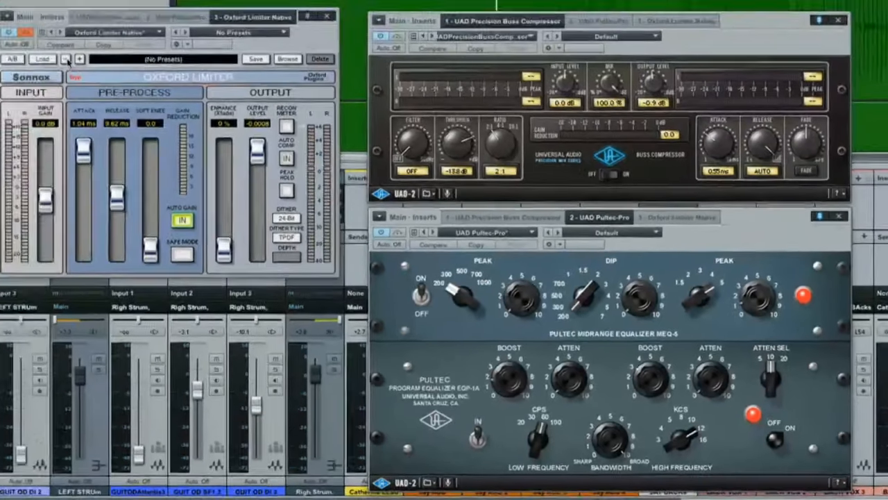
- Play the mix with the master Oxford Limiter bypassed, and take the limiter out of bypass for comparison
{"action": "key", "text": "space"}
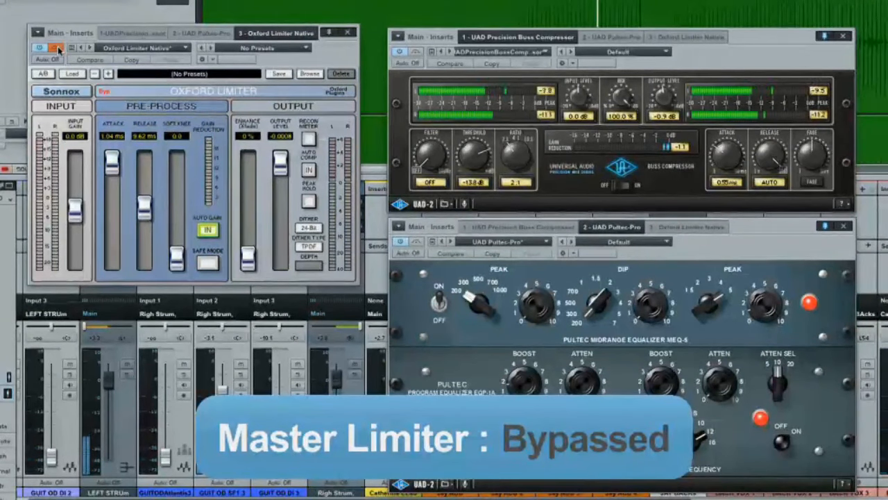
{"action": "left_click", "coordinate": [58, 48]}
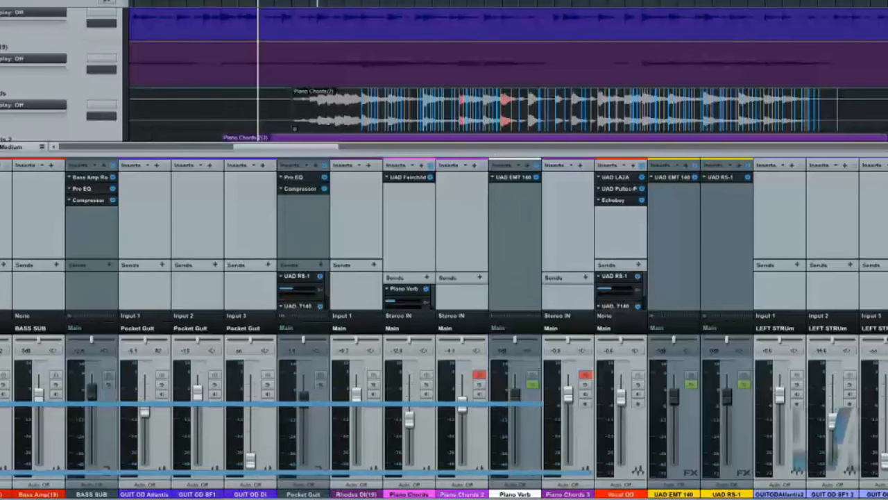
- Set the Piano Chords 2 fader to about -5.3 dB, auditioning it soloed and against the full mix
{"action": "scroll", "coordinate": [569, 66], "scroll_direction": "down", "scroll_amount": 1}
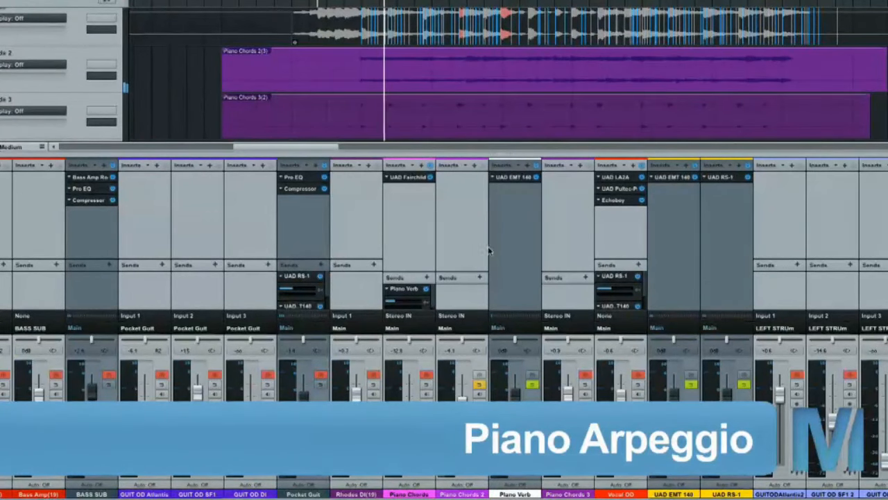
{"action": "left_click_drag", "start_coordinate": [462, 409], "coordinate": [462, 419]}
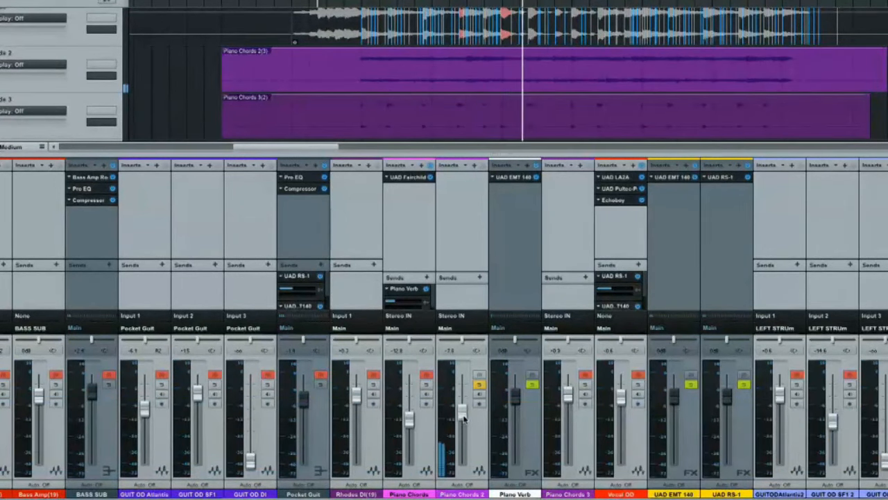
{"action": "key", "text": "space"}
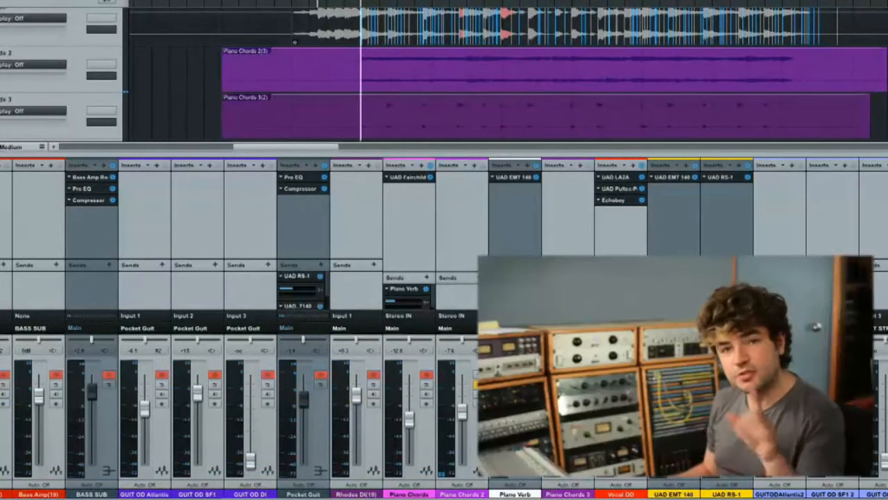
{"action": "key", "text": "space"}
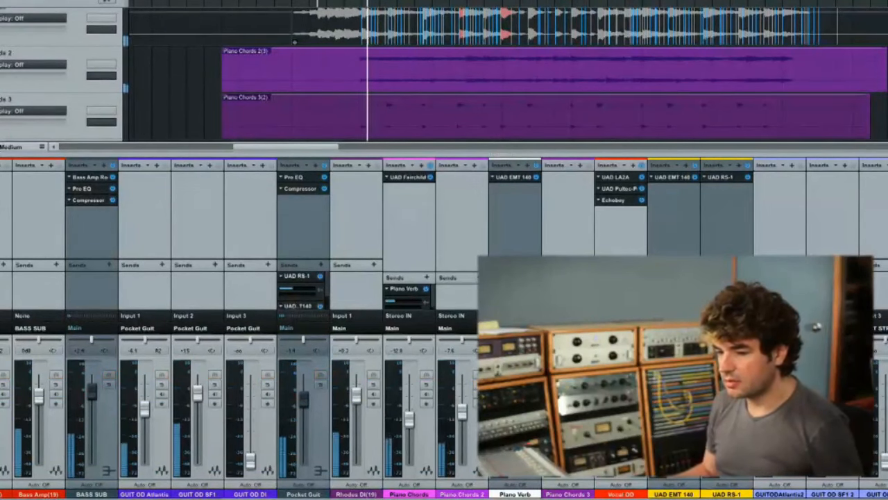
{"action": "left_click_drag", "start_coordinate": [463, 415], "coordinate": [463, 417]}
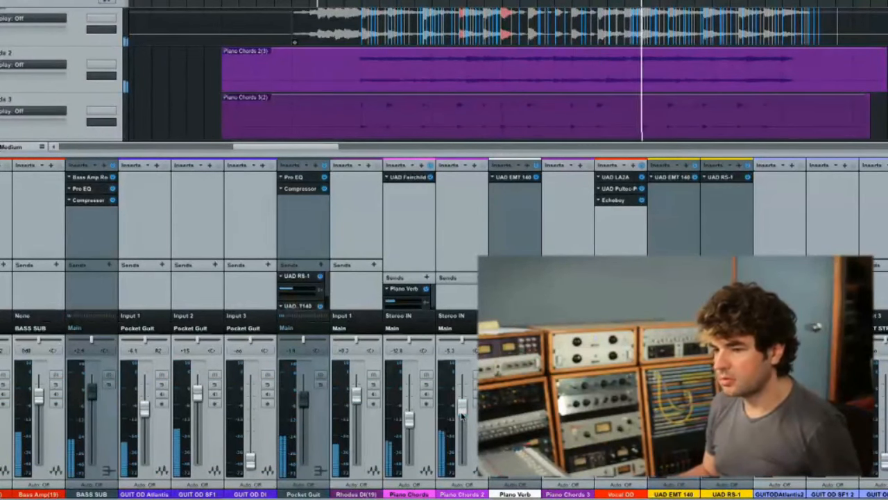
{"action": "key", "text": "space"}
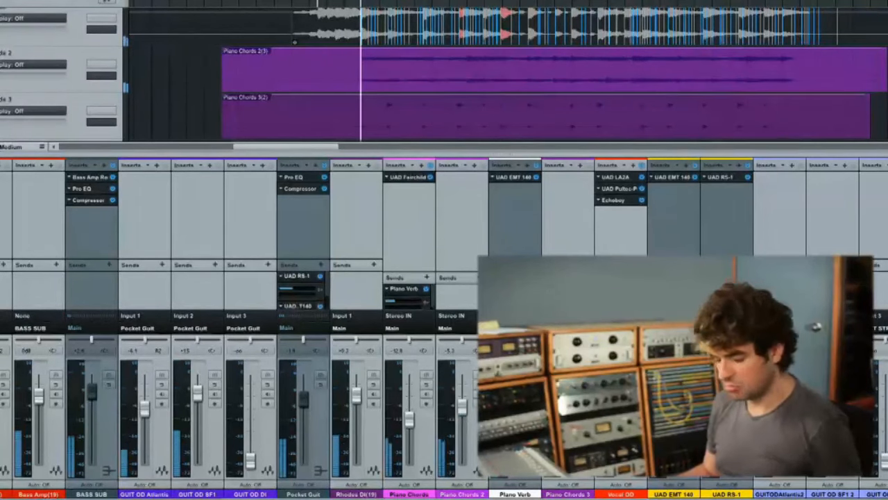
- Insert a Pro EQ on the Piano Chords 2 channel and engage its low cut filter at 140 Hz
{"action": "key", "text": "F5"}
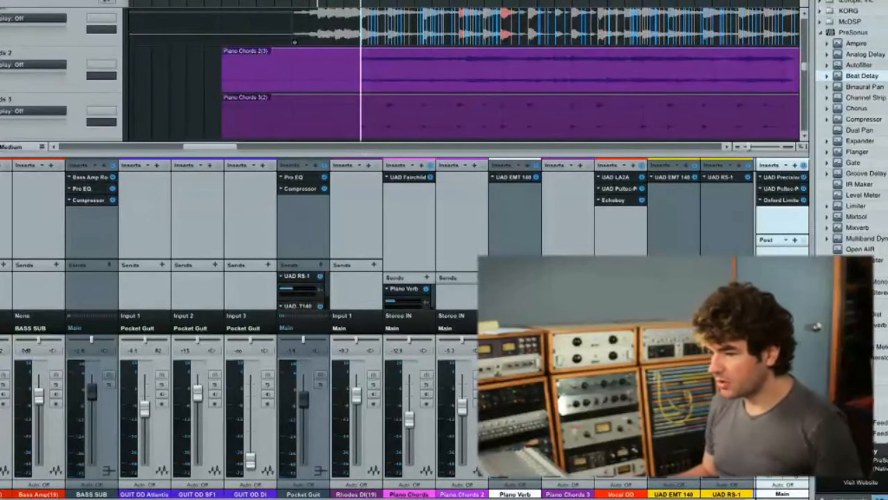
{"action": "left_click_drag", "start_coordinate": [857, 304], "coordinate": [460, 199]}
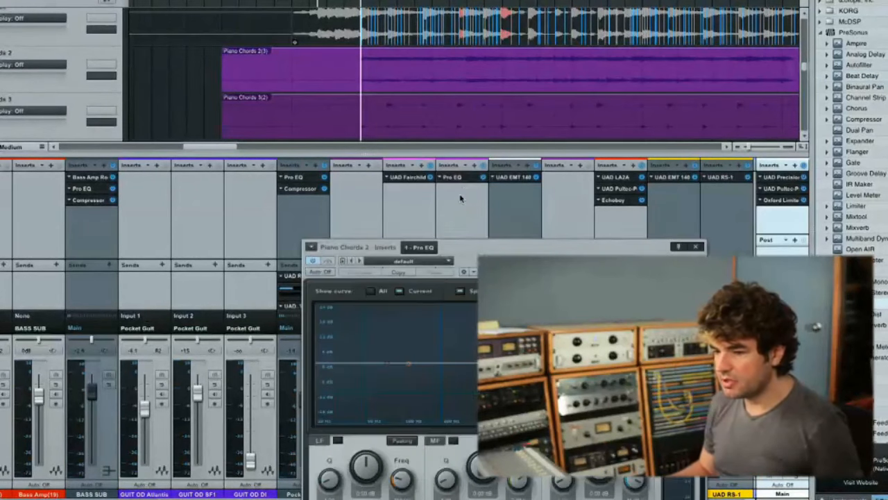
{"action": "left_click_drag", "start_coordinate": [529, 245], "coordinate": [240, 29]}
{"action": "left_click", "coordinate": [27, 315]}
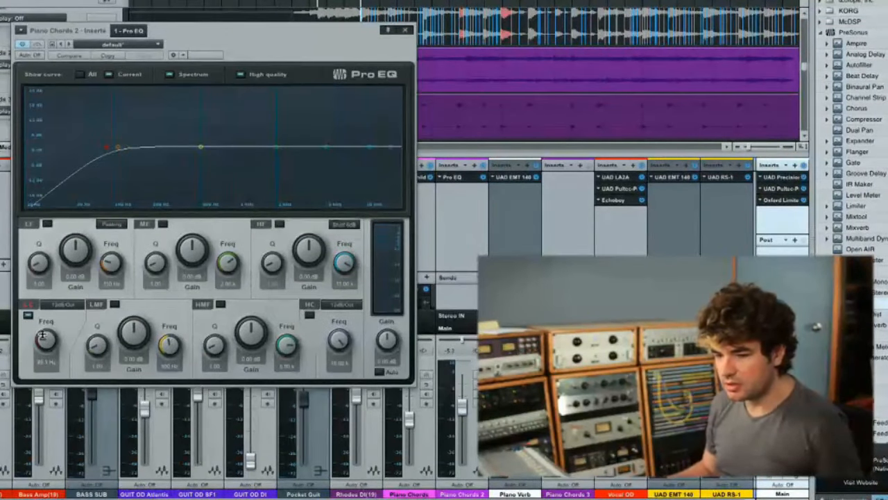
- Insert the UAD Moog Filter after the Pro EQ on Piano Chords 2, and rename the channel Piano Arpeggio
{"action": "scroll", "coordinate": [854, 139], "scroll_direction": "down", "scroll_amount": 15}
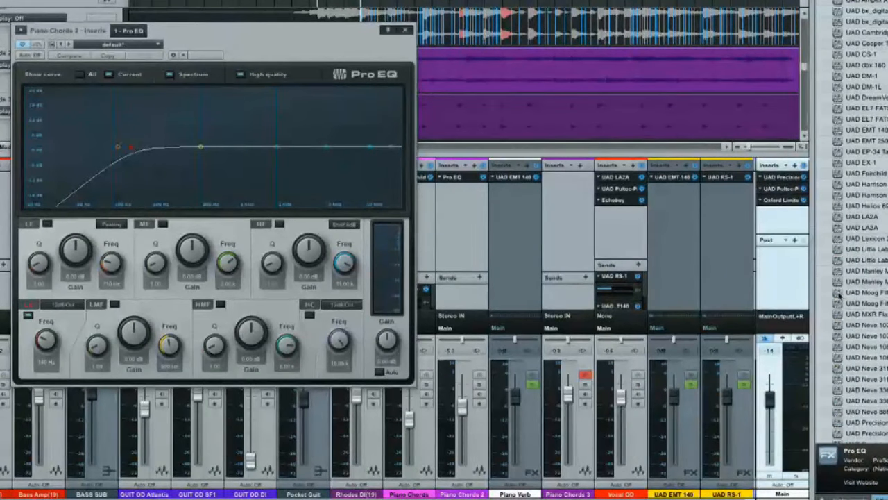
{"action": "left_click_drag", "start_coordinate": [839, 295], "coordinate": [463, 202]}
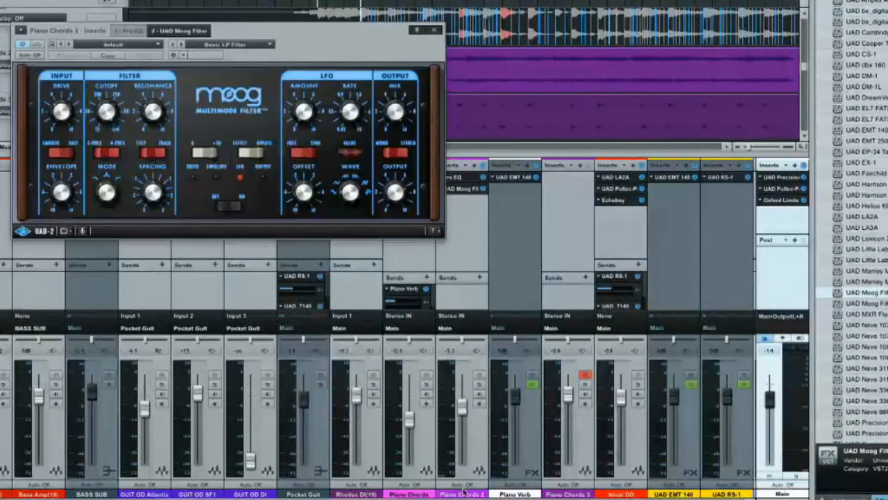
{"action": "left_click", "coordinate": [464, 494]}
{"action": "double_click", "coordinate": [464, 494]}
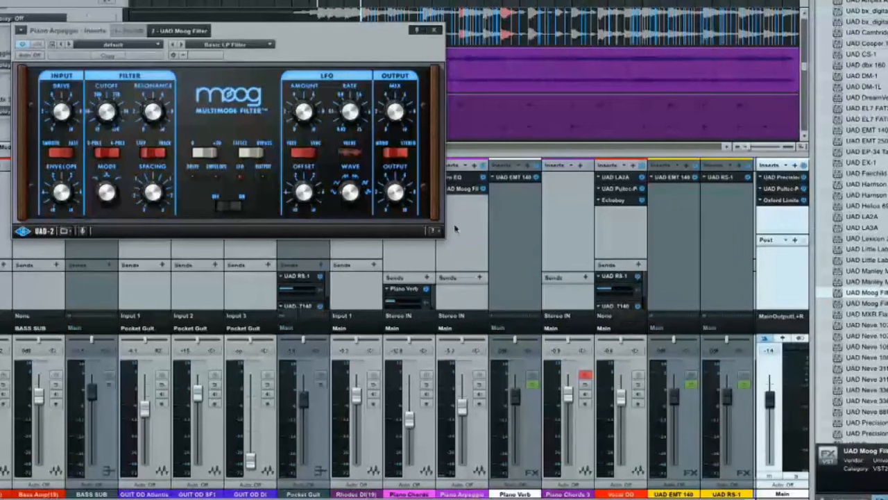
- Solo the Piano Arpeggio channel and turn down the Moog filter's cutoff while it plays
{"action": "left_click_drag", "start_coordinate": [370, 43], "coordinate": [857, 97]}
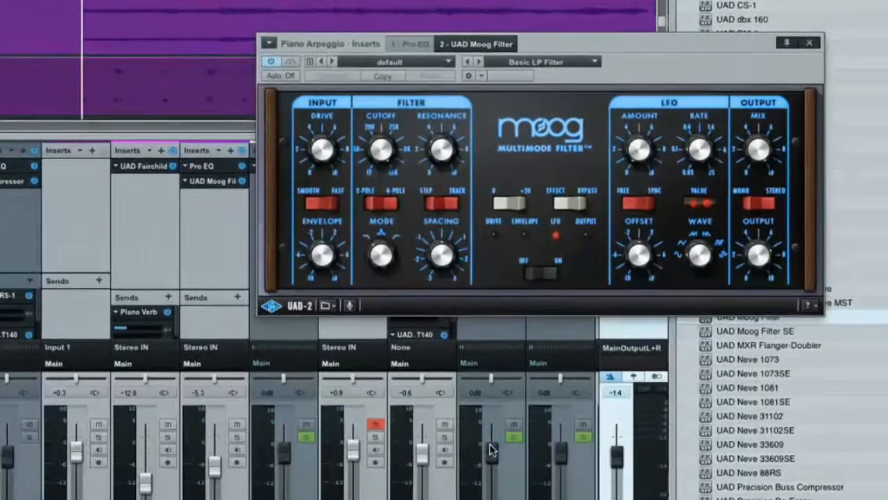
{"action": "left_click", "coordinate": [237, 437]}
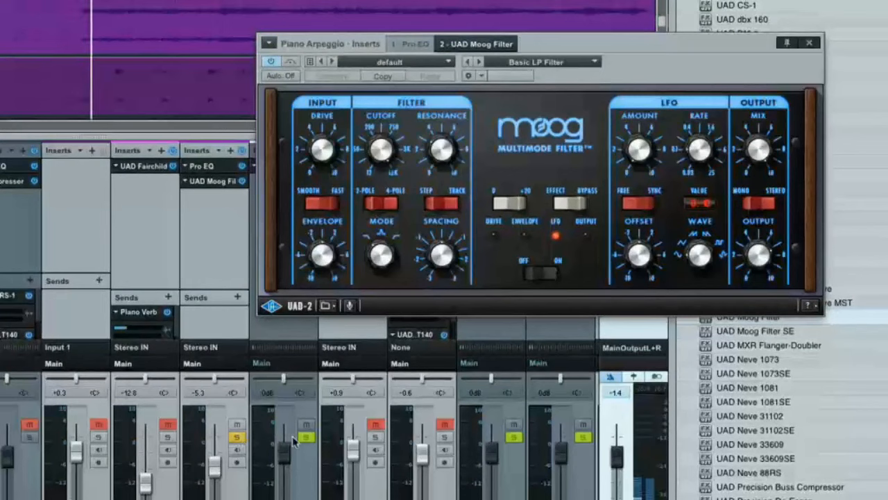
{"action": "left_click_drag", "start_coordinate": [382, 146], "coordinate": [374, 175]}
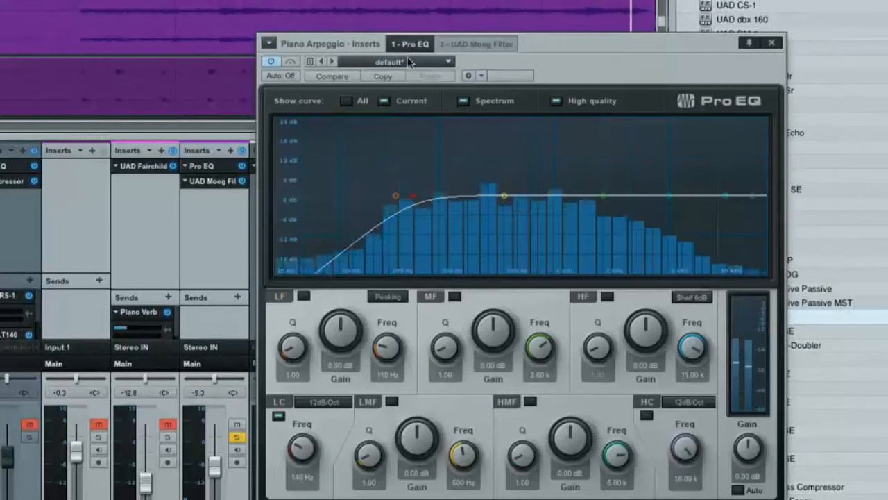
- Raise the Piano Arpeggio Pro EQ's low cut frequency to 219 Hz, and bring the Moog filter back into view
{"action": "left_click", "coordinate": [415, 43]}
{"action": "left_click_drag", "start_coordinate": [296, 431], "coordinate": [301, 430]}
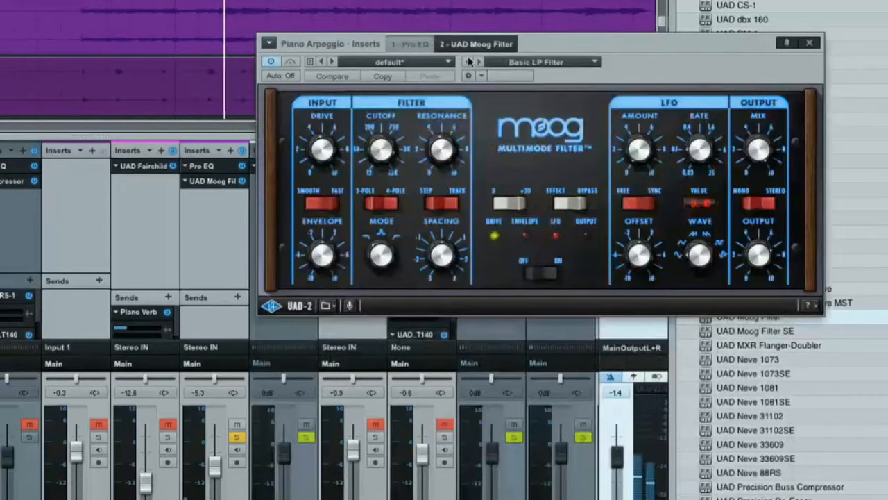
{"action": "left_click", "coordinate": [476, 44]}
{"action": "left_click_drag", "start_coordinate": [620, 42], "coordinate": [427, 150]}
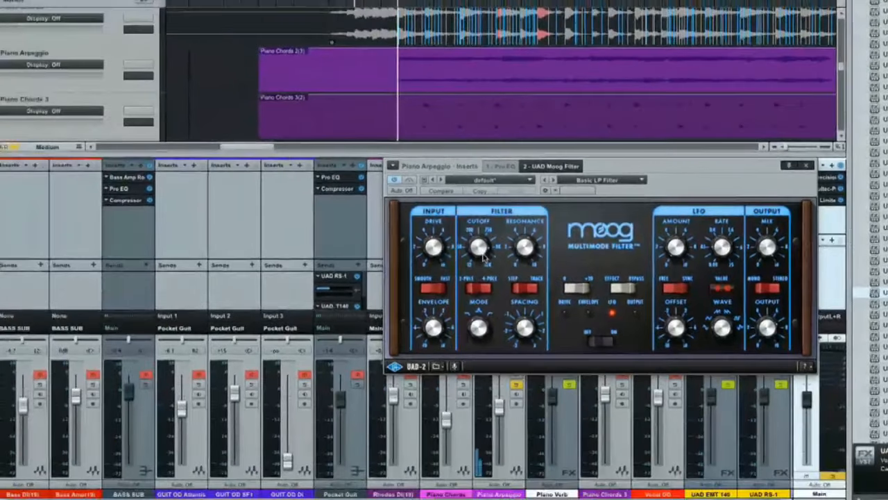
- Insert the SoundToys Echoboy delay after the Moog filter on the Piano Arpeggio channel
{"action": "left_click_drag", "start_coordinate": [668, 168], "coordinate": [307, 115]}
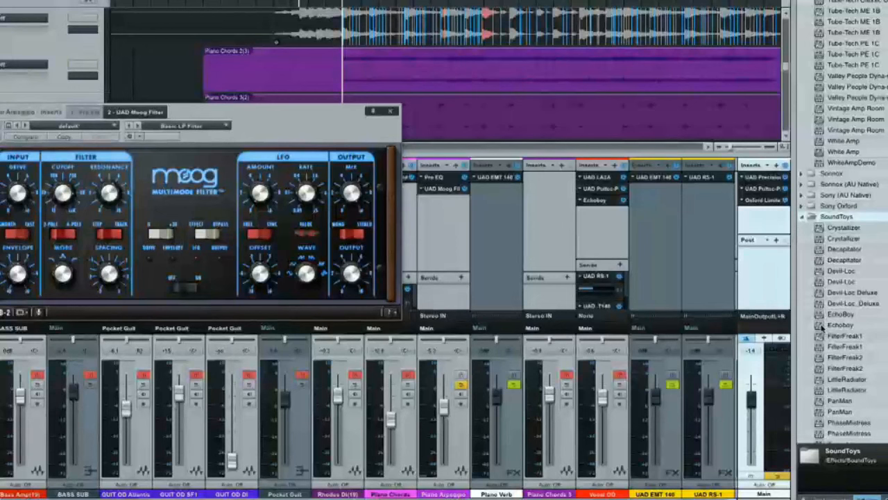
{"action": "left_click_drag", "start_coordinate": [823, 325], "coordinate": [432, 217]}
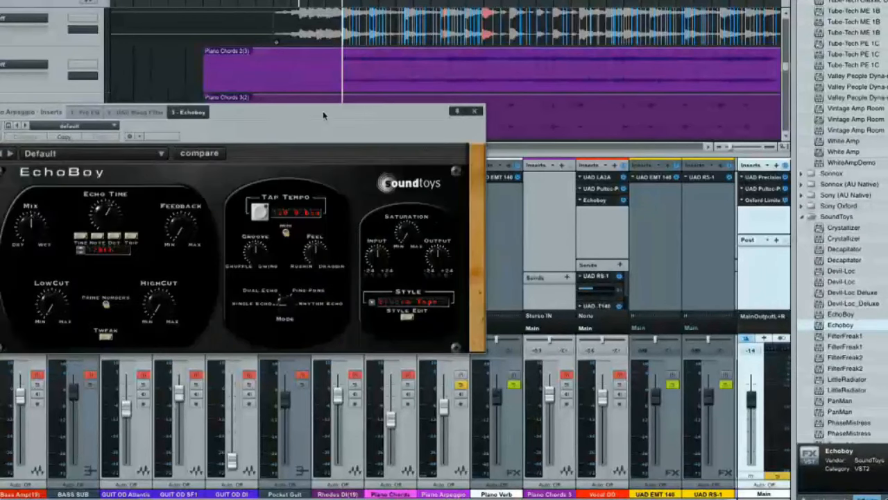
- Sync the Piano Arpeggio's EchoBoy to the MIDI tempo and set its echo style to Cheap Tape
{"action": "left_click_drag", "start_coordinate": [323, 111], "coordinate": [638, 79]}
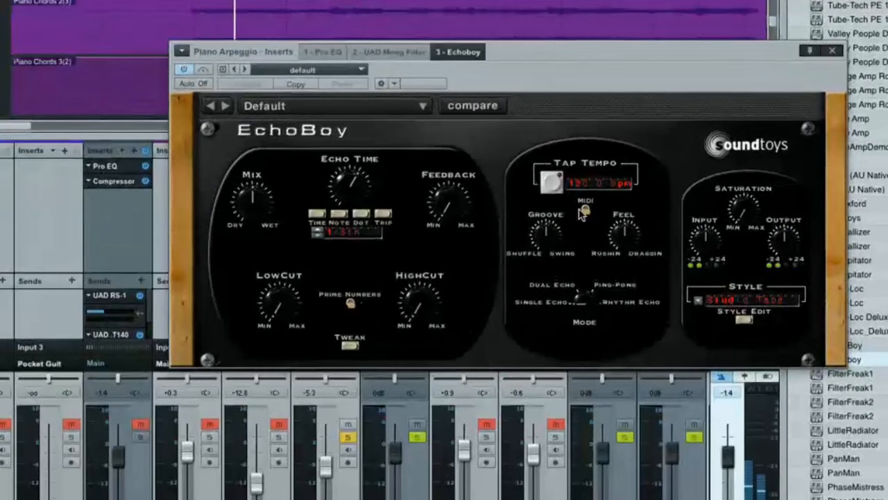
{"action": "left_click", "coordinate": [584, 211]}
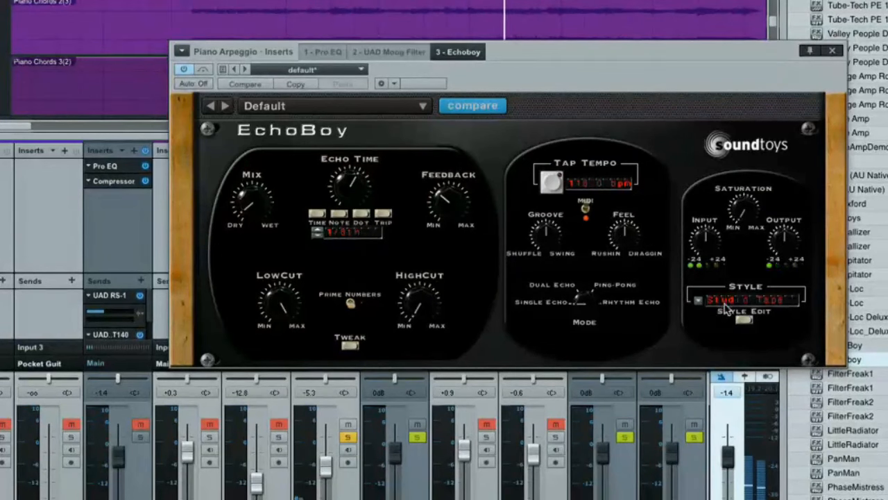
{"action": "left_click", "coordinate": [726, 305]}
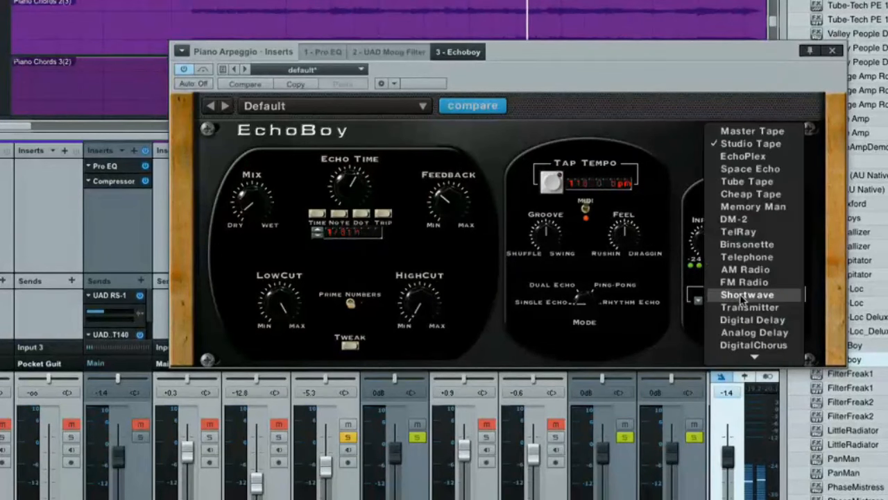
{"action": "left_click", "coordinate": [753, 195]}
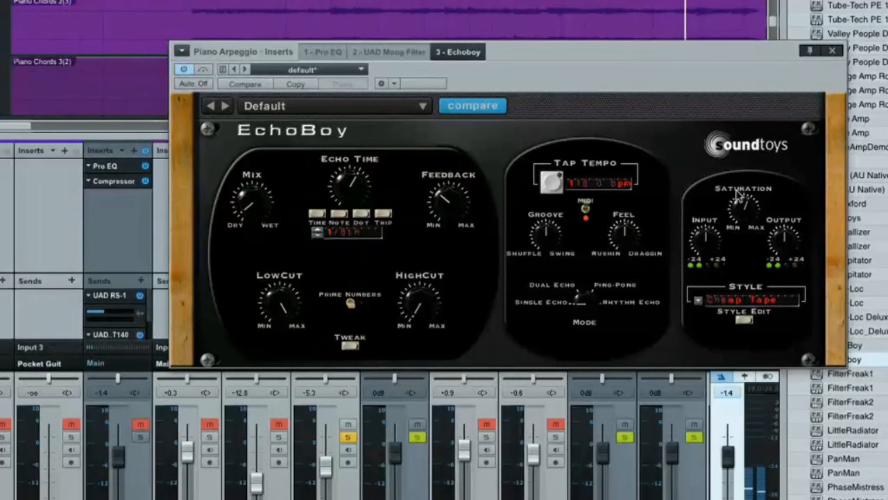
- Take Piano Arpeggio out of solo and set its fader to -5.0 dB while the full mix plays
{"action": "left_click_drag", "start_coordinate": [474, 54], "coordinate": [395, 104]}
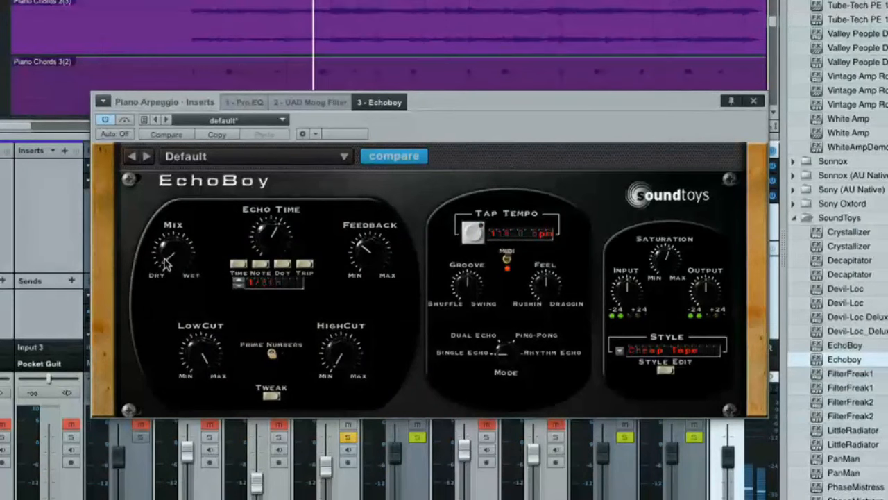
{"action": "left_click_drag", "start_coordinate": [499, 106], "coordinate": [181, 160]}
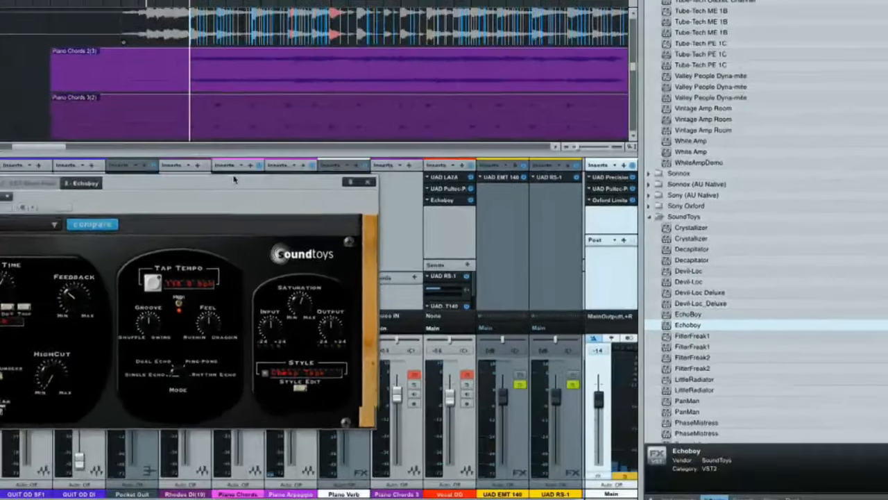
{"action": "left_click_drag", "start_coordinate": [239, 155], "coordinate": [873, 17]}
{"action": "left_click_drag", "start_coordinate": [708, 64], "coordinate": [715, 63]}
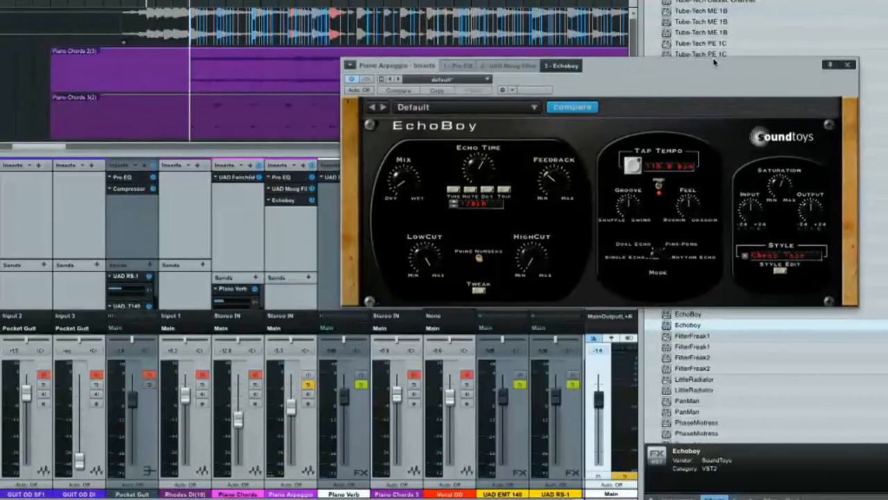
{"action": "left_click", "coordinate": [311, 386]}
{"action": "key", "text": "space"}
{"action": "left_click_drag", "start_coordinate": [290, 408], "coordinate": [288, 417]}
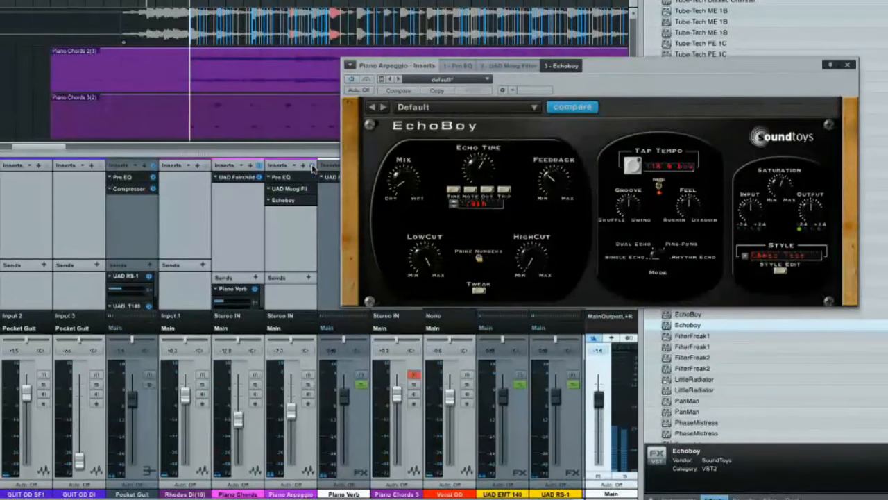
{"action": "key", "text": "space"}
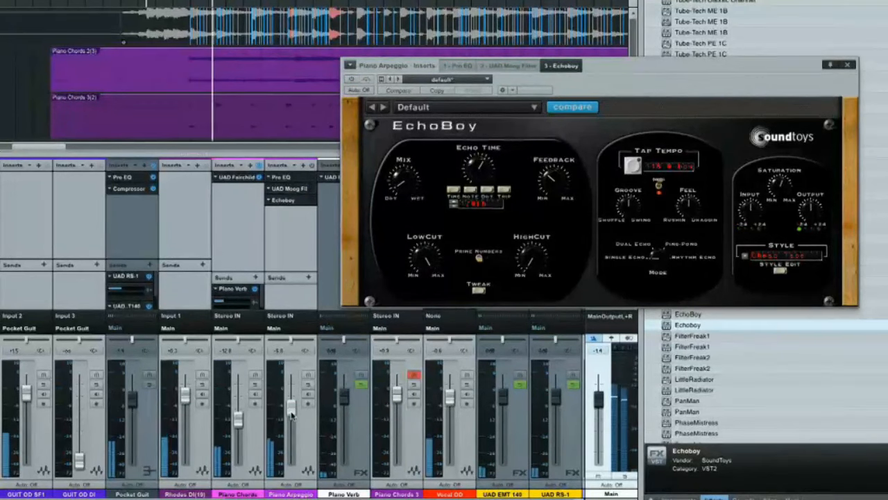
{"action": "left_click_drag", "start_coordinate": [292, 415], "coordinate": [291, 411]}
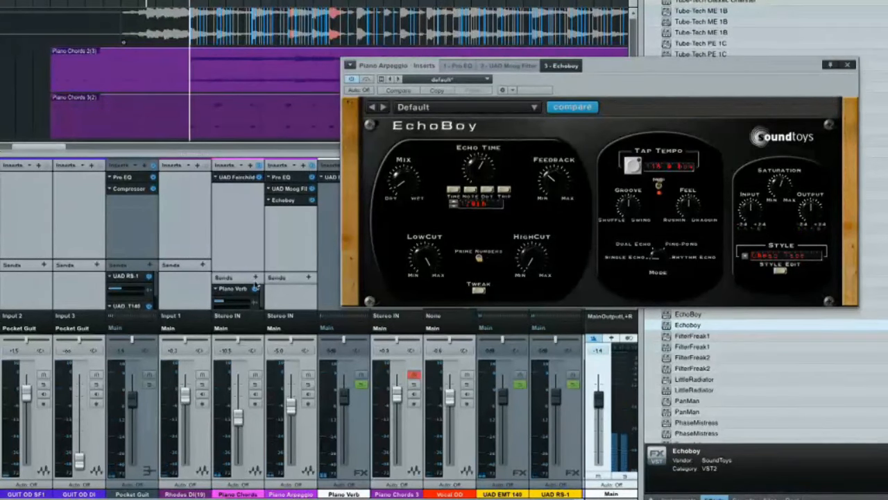
- Copy the Piano Verb send from Piano Chords to Piano Arpeggio, auditioning it in solo and in the full mix
{"action": "left_click_drag", "start_coordinate": [234, 292], "coordinate": [281, 302]}
{"action": "left_click", "coordinate": [308, 385]}
{"action": "key", "text": "space"}
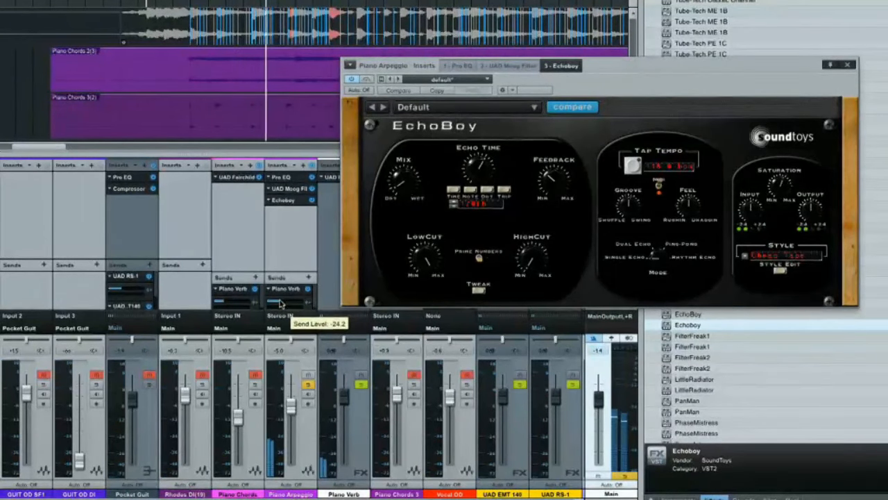
{"action": "left_click", "coordinate": [309, 385]}
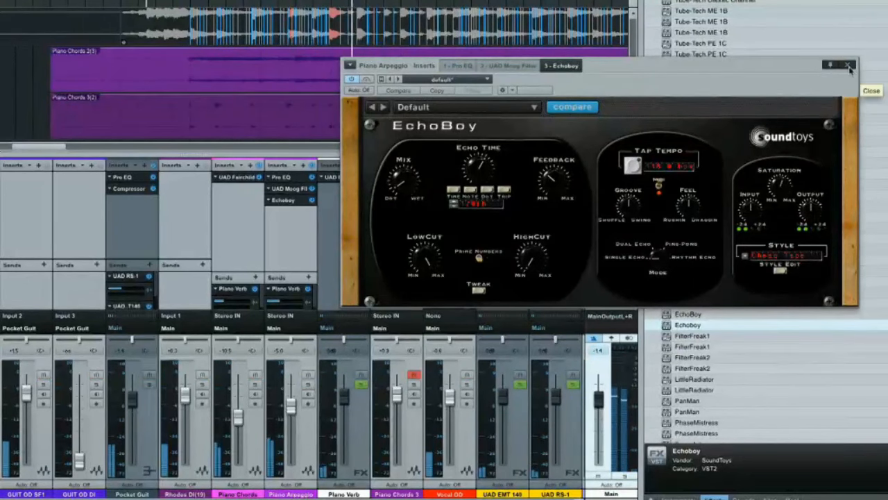
- Examine the Moog filter on Piano Arpeggio during playback and close the plug-in window
{"action": "left_click", "coordinate": [509, 65]}
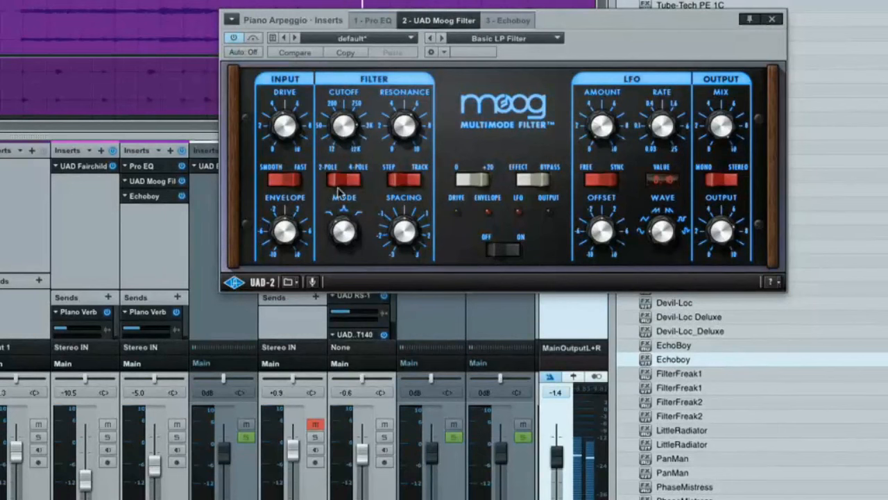
{"action": "left_click_drag", "start_coordinate": [641, 16], "coordinate": [198, 17]}
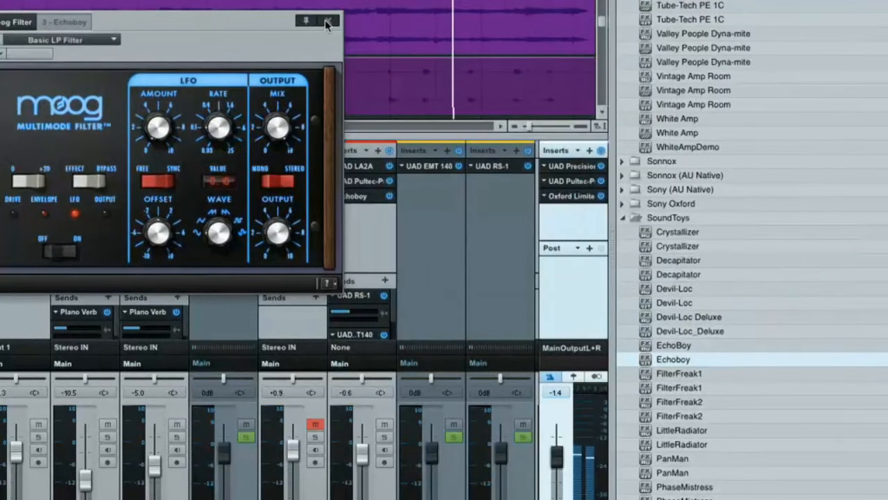
{"action": "left_click", "coordinate": [329, 20]}
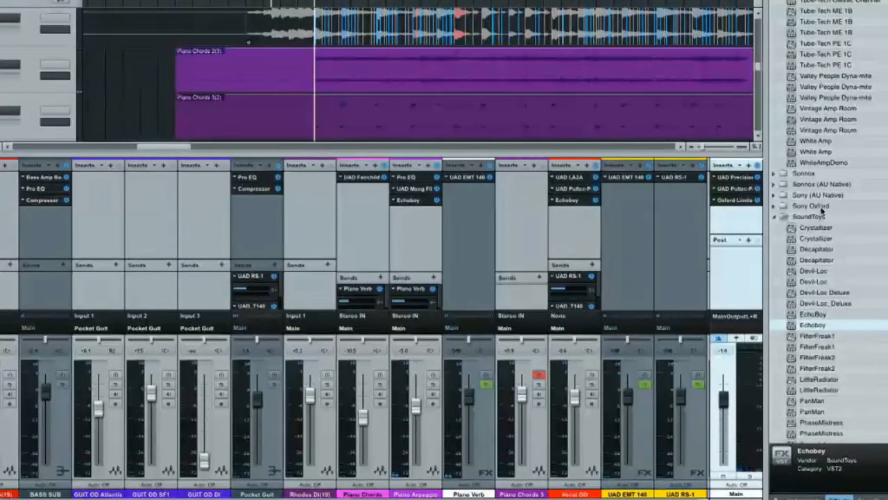
- Insert the Compressor between the Moog filter and Echoboy on Piano Arpeggio, and lower its threshold to -31.80 dB in solo
{"action": "scroll", "coordinate": [832, 271], "scroll_direction": "up", "scroll_amount": 10}
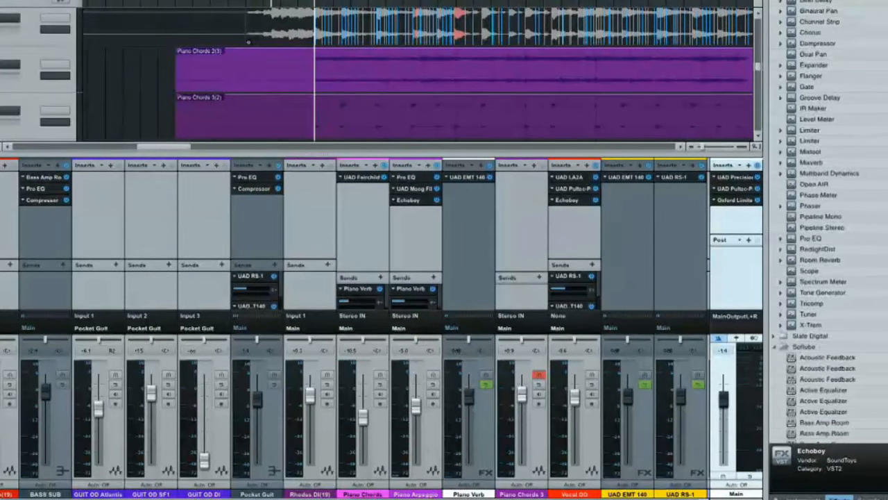
{"action": "left_click_drag", "start_coordinate": [793, 99], "coordinate": [400, 202]}
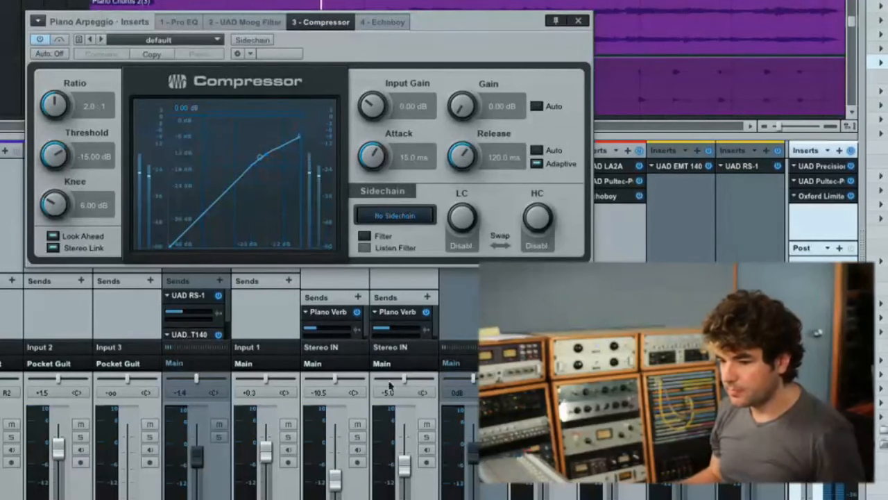
{"action": "left_click", "coordinate": [426, 437]}
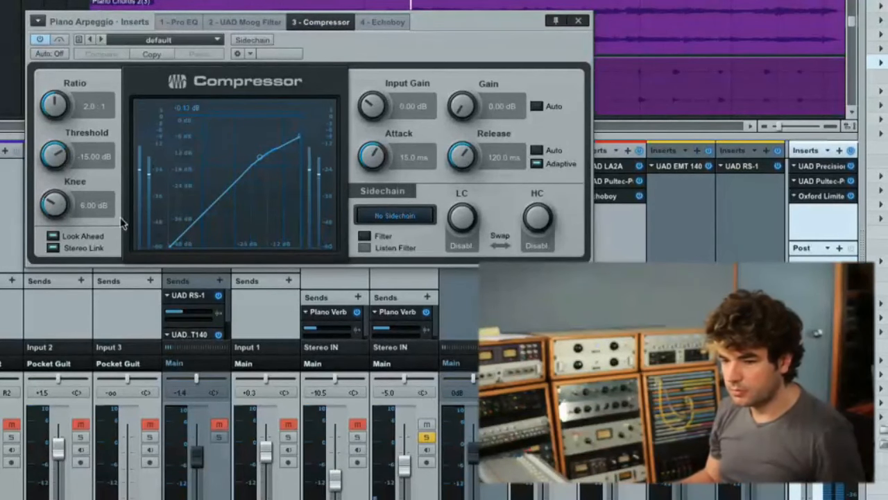
{"action": "left_click_drag", "start_coordinate": [56, 148], "coordinate": [32, 191]}
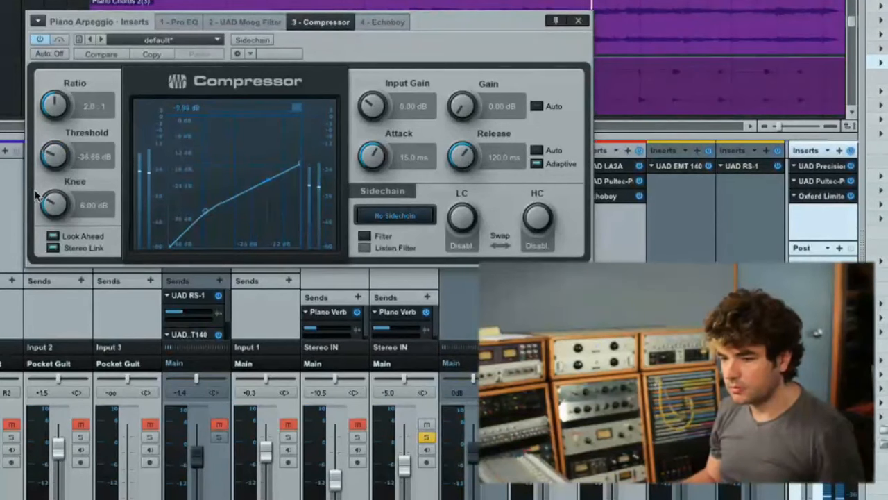
{"action": "left_click_drag", "start_coordinate": [50, 162], "coordinate": [50, 154]}
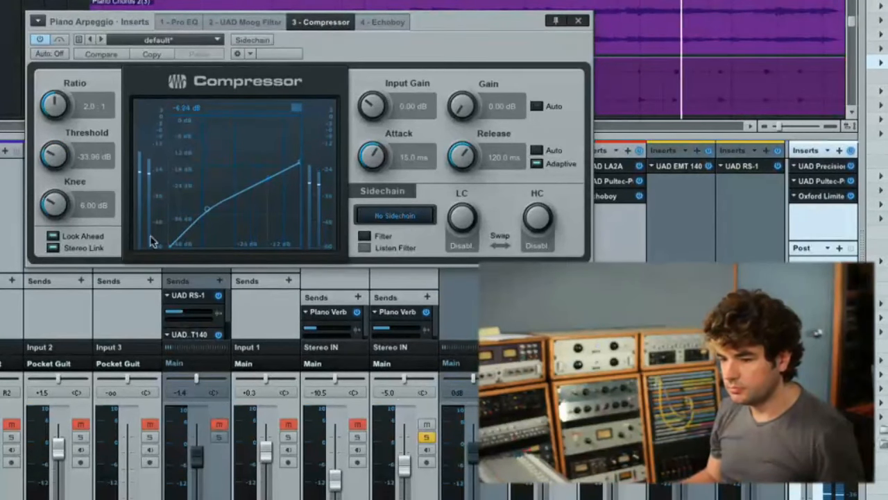
{"action": "left_click", "coordinate": [426, 439]}
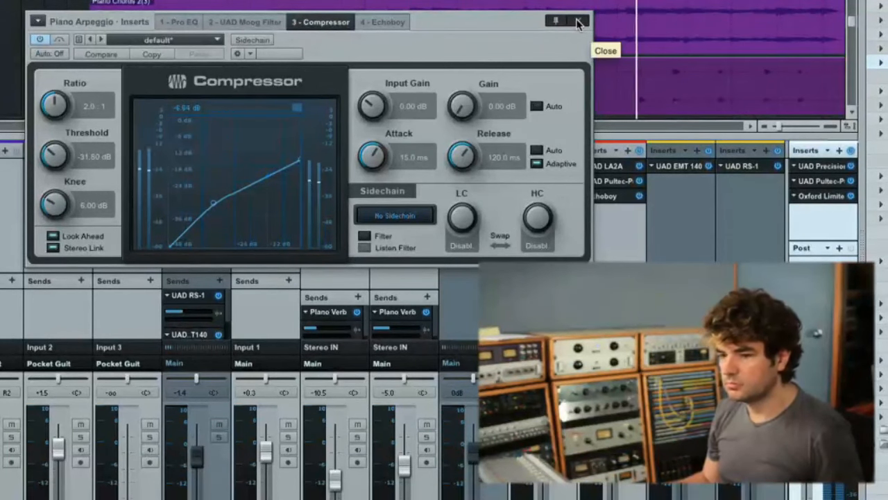
- Check the Moog filter in the full mix, and set the Piano Arpeggio fader to -6.4 dB
{"action": "left_click", "coordinate": [245, 21]}
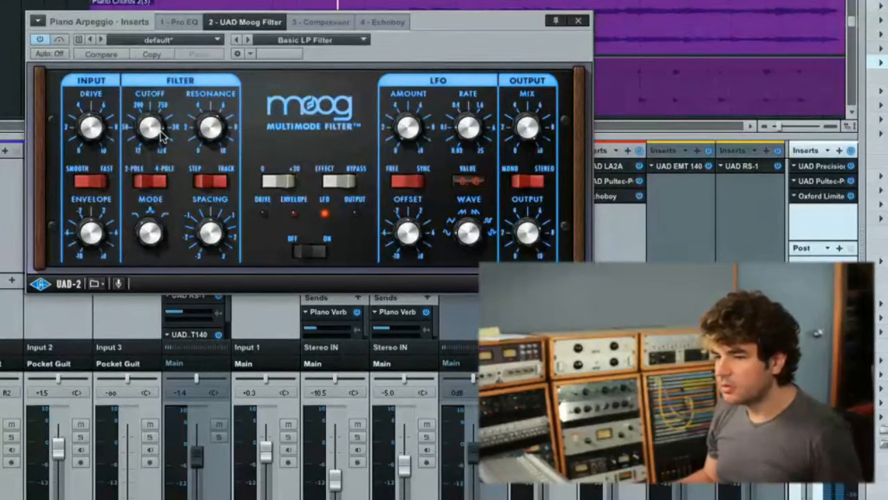
{"action": "left_click", "coordinate": [579, 22]}
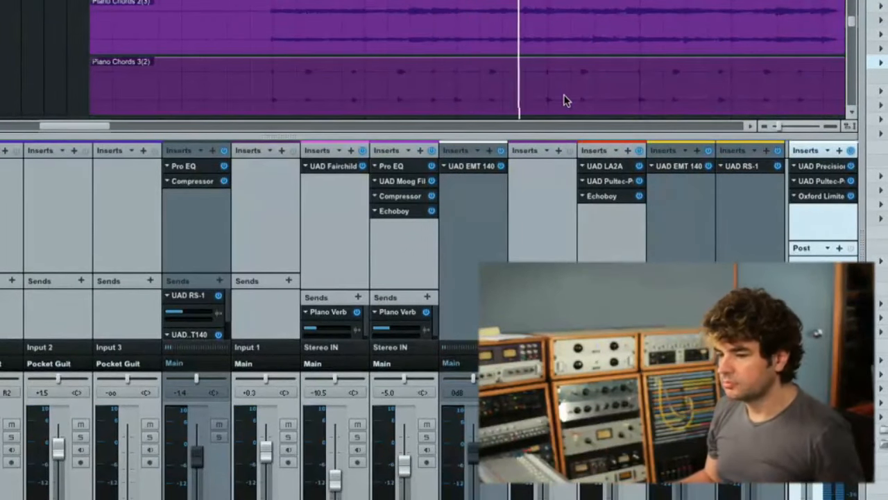
{"action": "left_click_drag", "start_coordinate": [405, 471], "coordinate": [405, 475]}
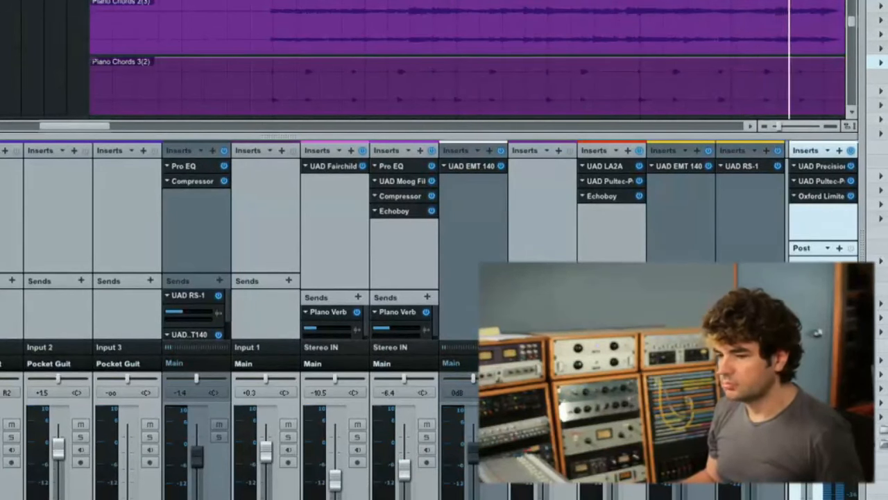
{"action": "key", "text": "space"}
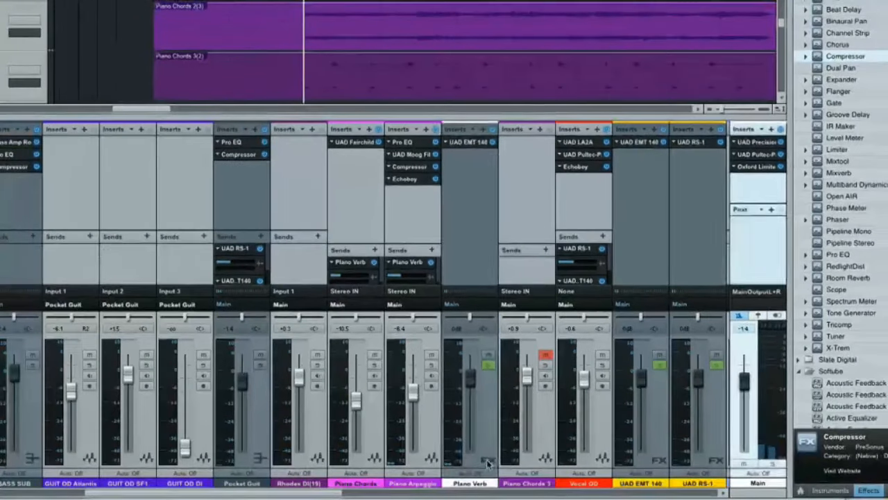
- Move the Piano Verb channel to after Piano Chords 3, and play Piano Chords 3 unmuted and in solo
{"action": "left_click", "coordinate": [487, 462]}
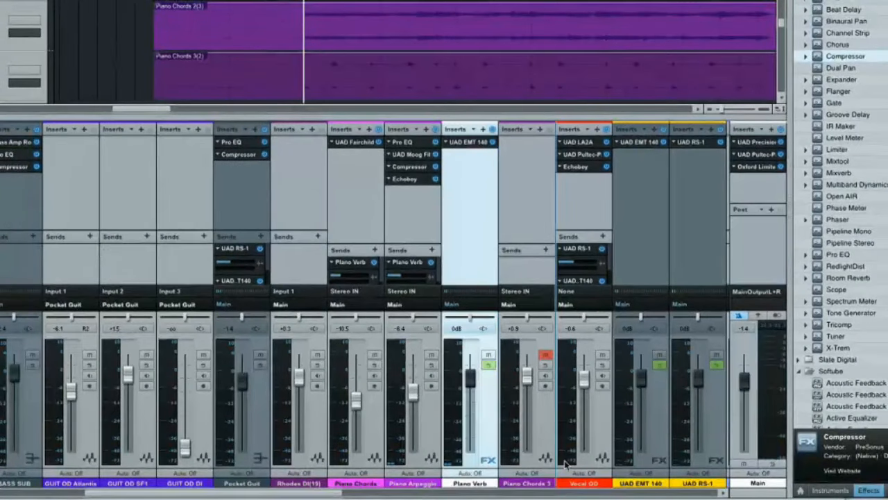
{"action": "left_click_drag", "start_coordinate": [565, 462], "coordinate": [560, 462]}
{"action": "left_click", "coordinate": [489, 364]}
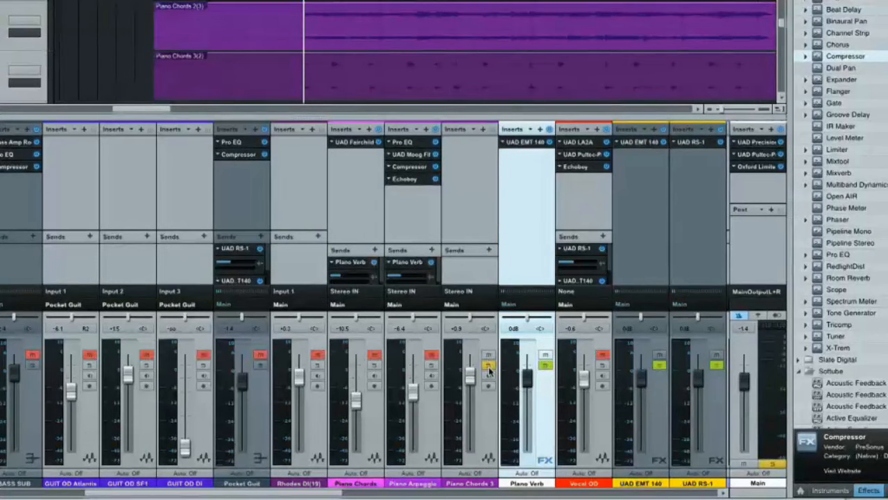
{"action": "key", "text": "space"}
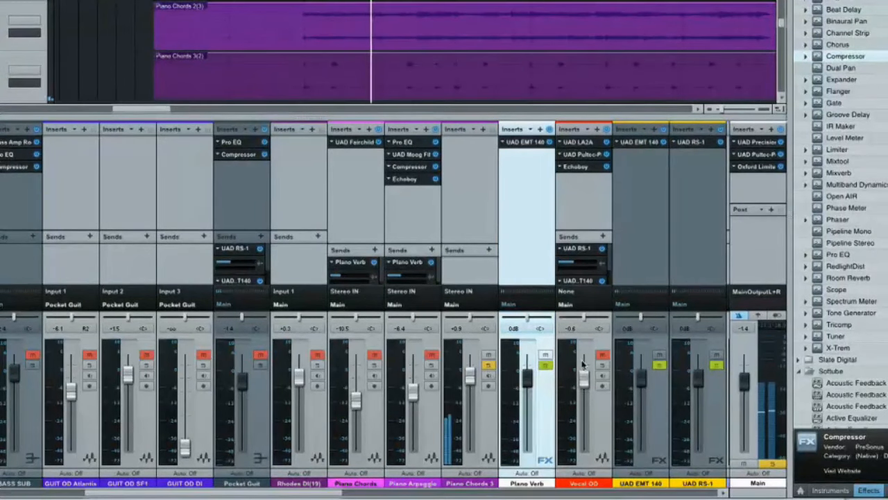
- Insert the UAD Fairchild compressor on the Piano Chords 3 channel
{"action": "scroll", "coordinate": [840, 208], "scroll_direction": "down", "scroll_amount": 10}
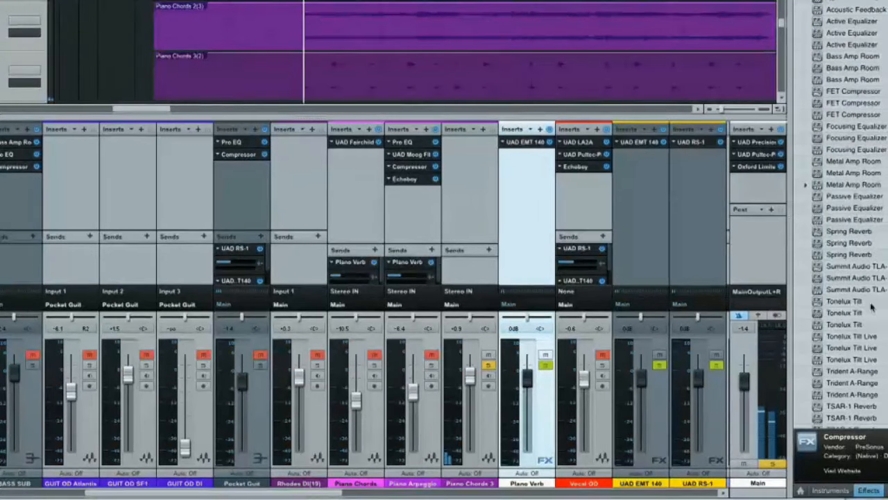
{"action": "scroll", "coordinate": [826, 237], "scroll_direction": "down", "scroll_amount": 10}
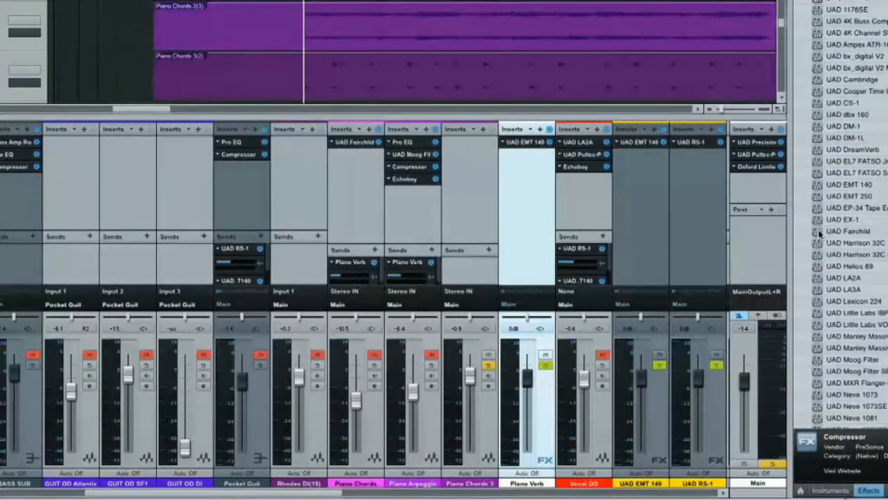
{"action": "left_click_drag", "start_coordinate": [819, 235], "coordinate": [483, 156]}
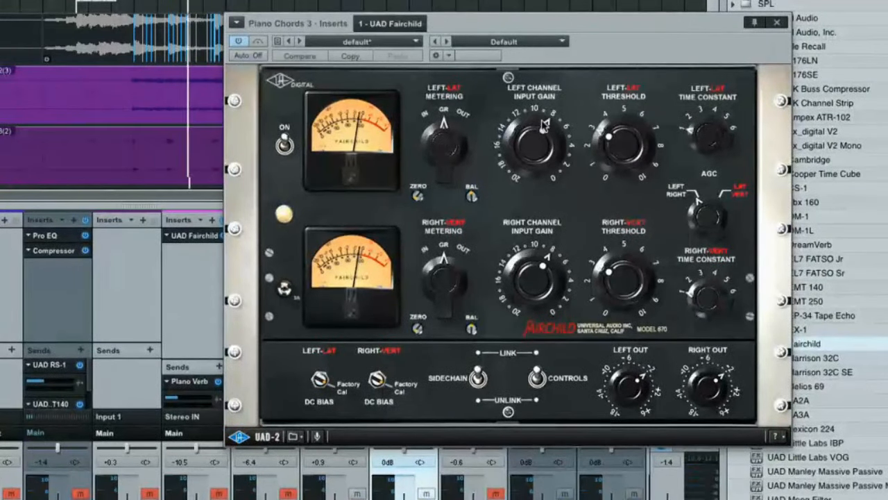
- Set the Piano Chords 3 Fairchild's input gain to about 5 and threshold to about 9, and reduce its output levels
{"action": "left_click_drag", "start_coordinate": [543, 122], "coordinate": [527, 122]}
{"action": "left_click_drag", "start_coordinate": [608, 140], "coordinate": [651, 113]}
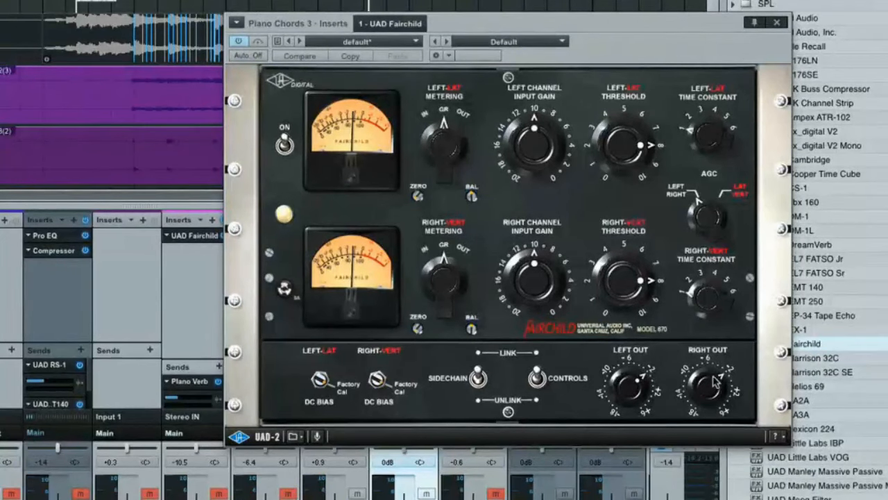
{"action": "left_click_drag", "start_coordinate": [717, 380], "coordinate": [698, 392]}
{"action": "left_click_drag", "start_coordinate": [538, 132], "coordinate": [565, 119]}
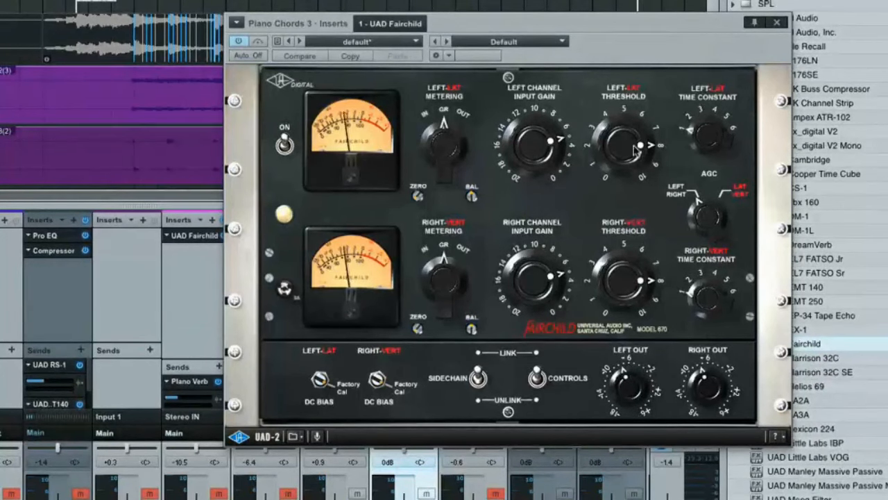
{"action": "left_click_drag", "start_coordinate": [634, 149], "coordinate": [635, 139]}
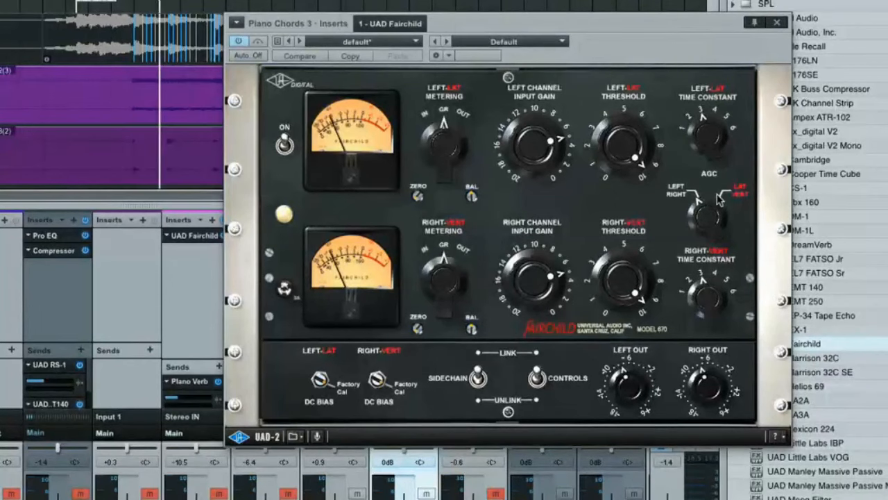
{"action": "left_click_drag", "start_coordinate": [634, 161], "coordinate": [635, 172]}
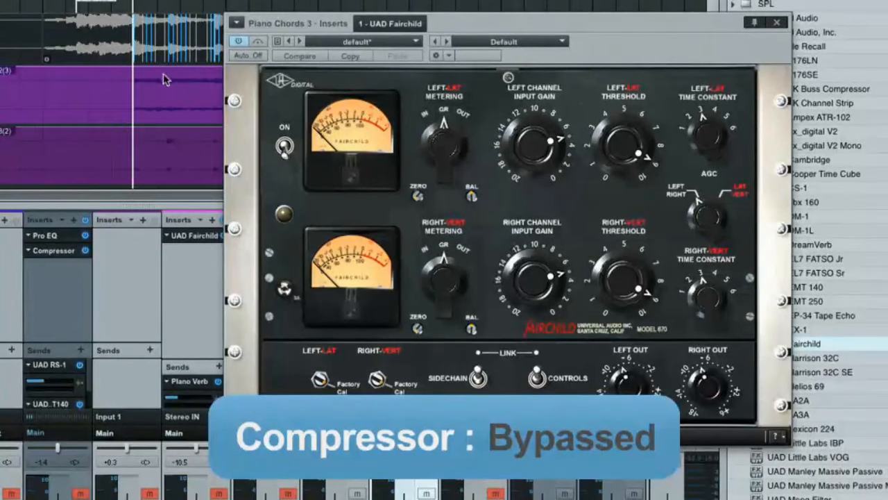
- Switch the Fairchild on Piano Chords 3 back on, listen to the compressed sound, and close the plug-in window
{"action": "left_click", "coordinate": [285, 147]}
{"action": "key", "text": "space"}
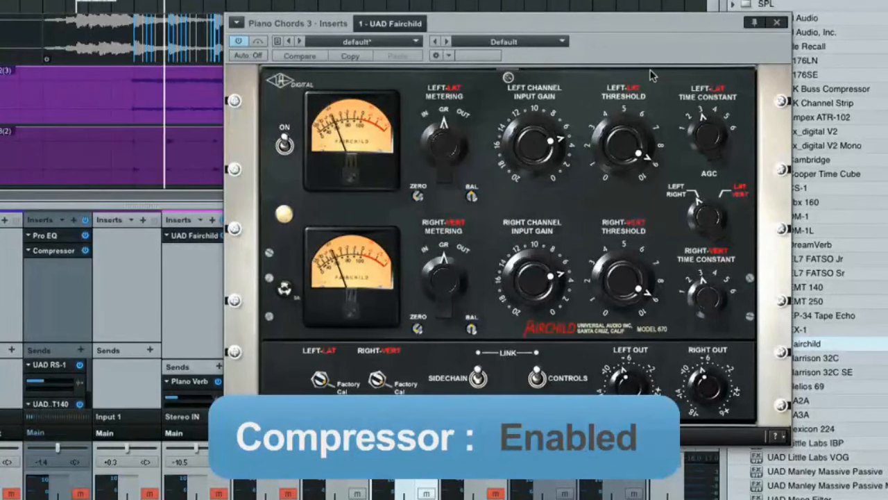
{"action": "left_click", "coordinate": [779, 23]}
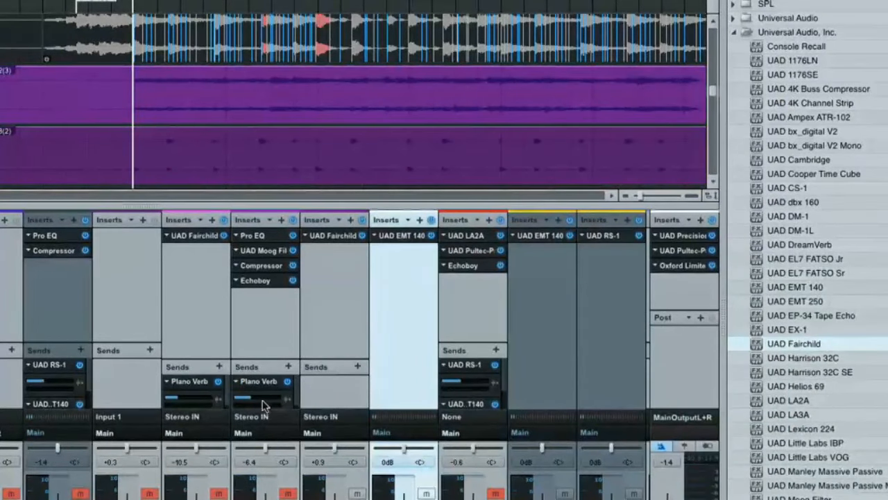
- Copy the Piano Verb send from Piano Arpeggio to Piano Chords 3 at a reduced level, and set the Piano Chords 3 fader to +0.3 dB
{"action": "left_click_drag", "start_coordinate": [261, 387], "coordinate": [338, 404]}
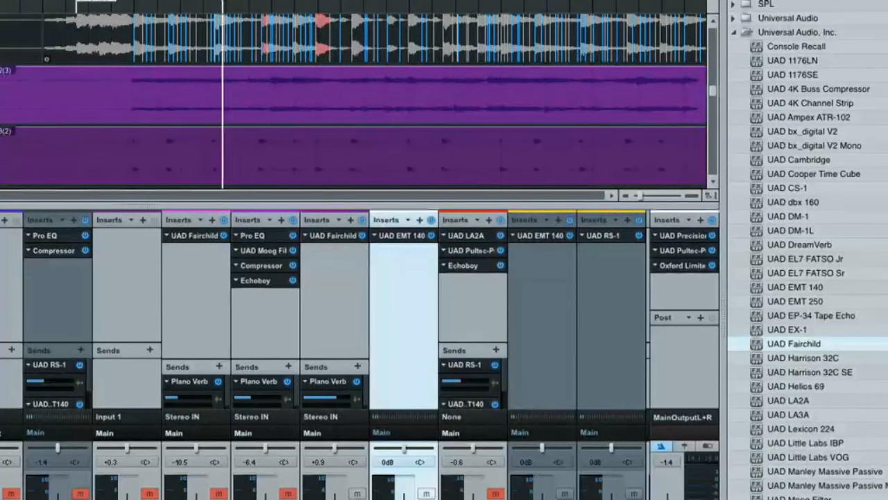
{"action": "left_click_drag", "start_coordinate": [335, 498], "coordinate": [335, 499]}
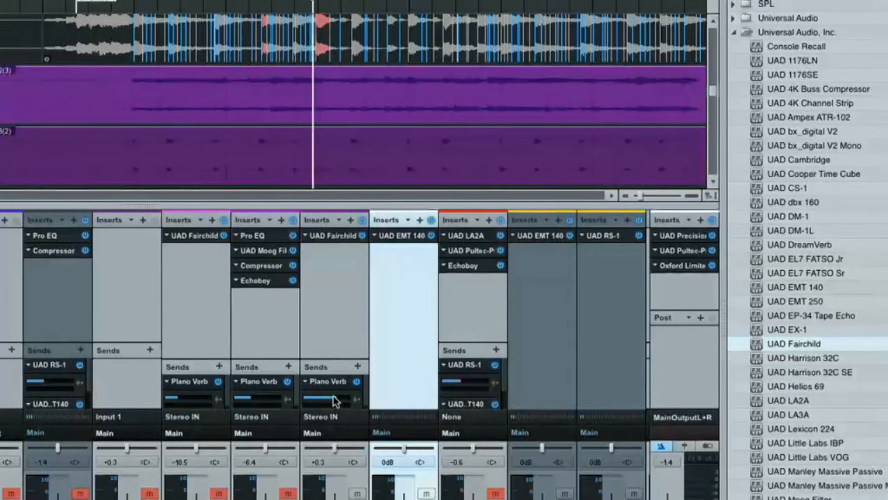
{"action": "left_click_drag", "start_coordinate": [333, 401], "coordinate": [321, 402]}
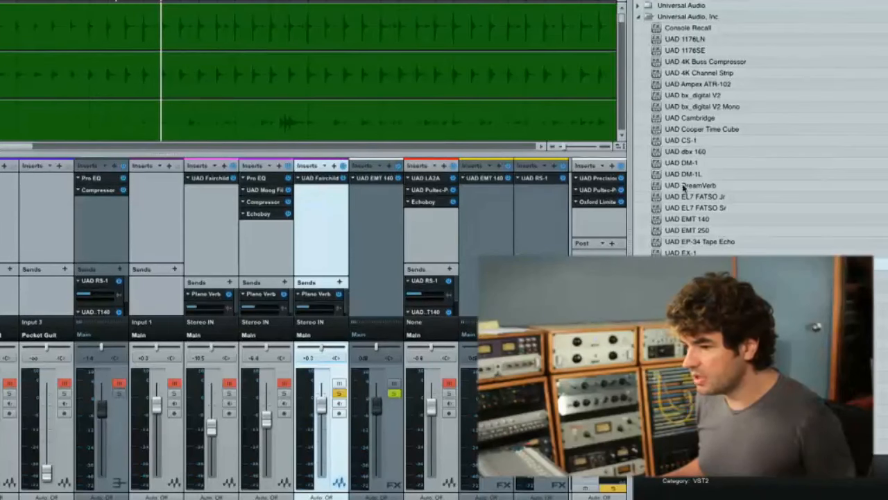
- Insert UAD EMT 250 on Piano Chords 3 with wet solo off, reverb time 4.0 s and dry/wet at about 0.8
{"action": "left_click", "coordinate": [657, 231]}
{"action": "left_click_drag", "start_coordinate": [658, 233], "coordinate": [323, 208]}
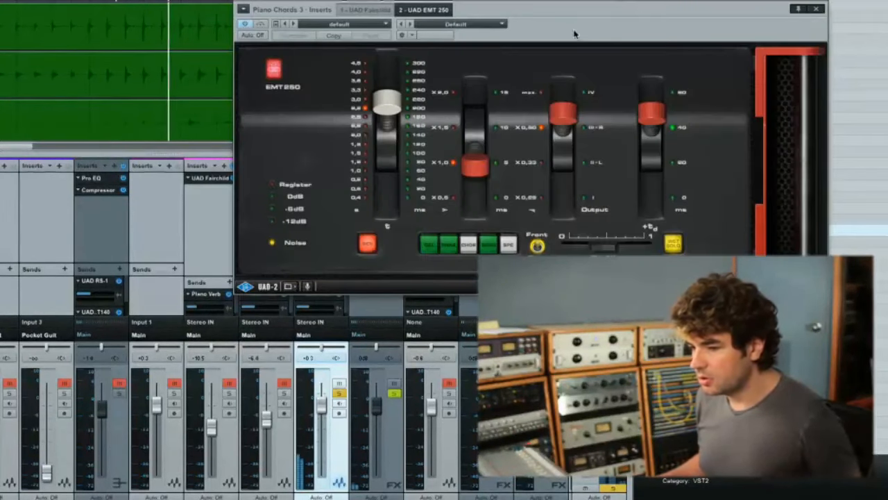
{"action": "left_click", "coordinate": [673, 244]}
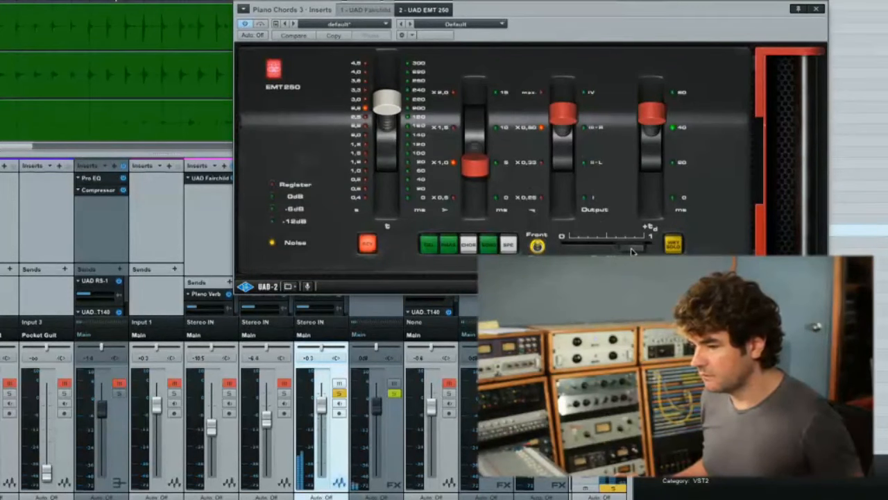
{"action": "left_click_drag", "start_coordinate": [381, 101], "coordinate": [386, 63]}
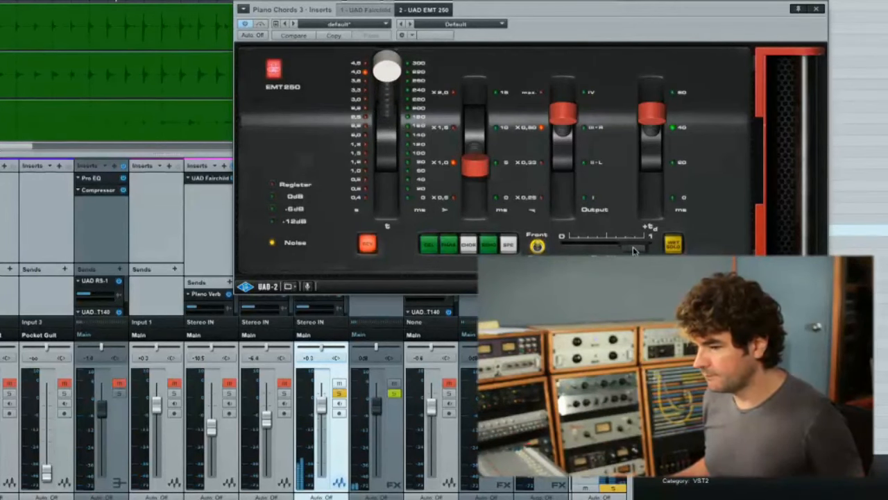
{"action": "left_click_drag", "start_coordinate": [812, 37], "coordinate": [473, 88]}
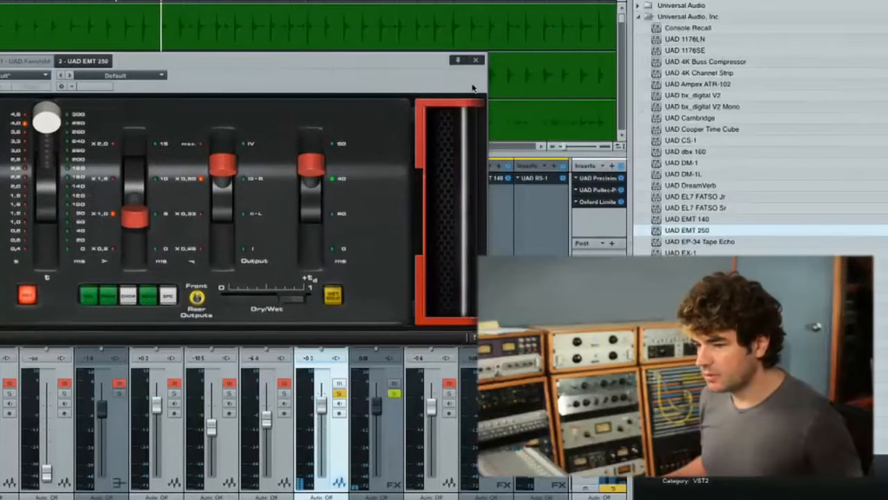
{"action": "left_click", "coordinate": [475, 61]}
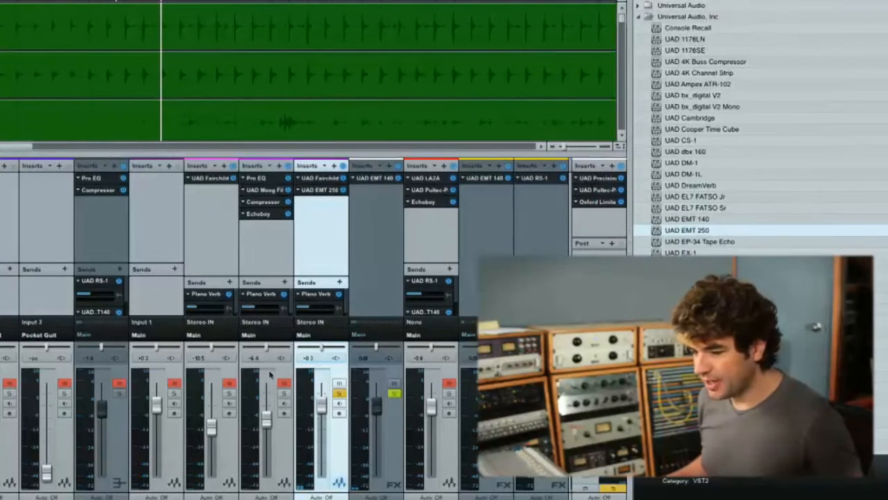
- Unsolo Piano Chords 3 and balance it in the full mix at about -2.3 dB, with Piano Arpeggio at -6.1 dB
{"action": "left_click", "coordinate": [340, 393]}
{"action": "key", "text": "space"}
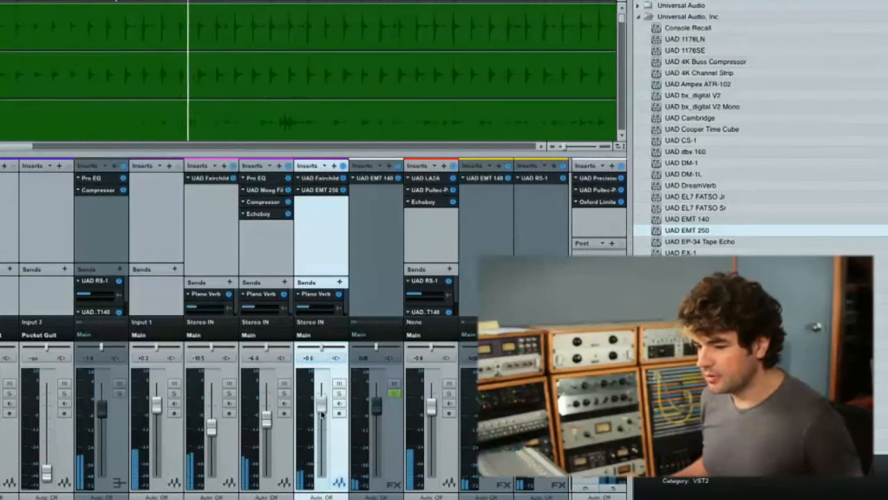
{"action": "left_click_drag", "start_coordinate": [322, 415], "coordinate": [321, 420]}
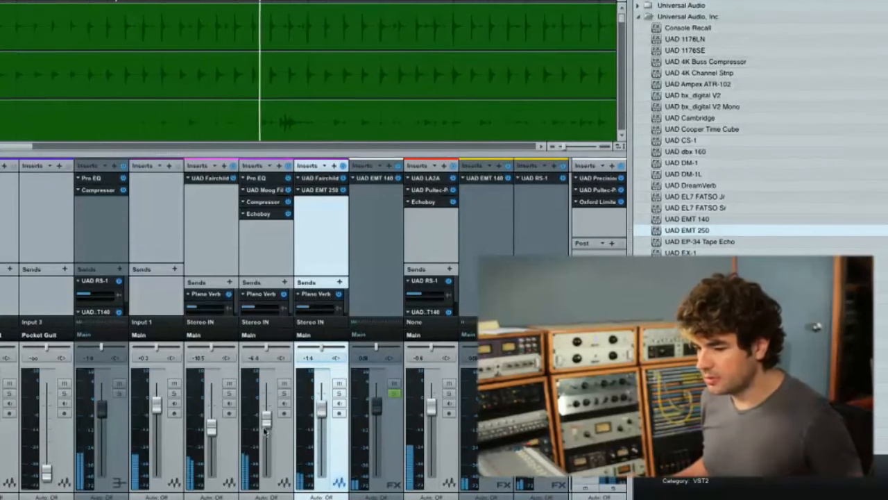
{"action": "left_click_drag", "start_coordinate": [267, 427], "coordinate": [267, 424]}
{"action": "left_click_drag", "start_coordinate": [323, 413], "coordinate": [323, 414]}
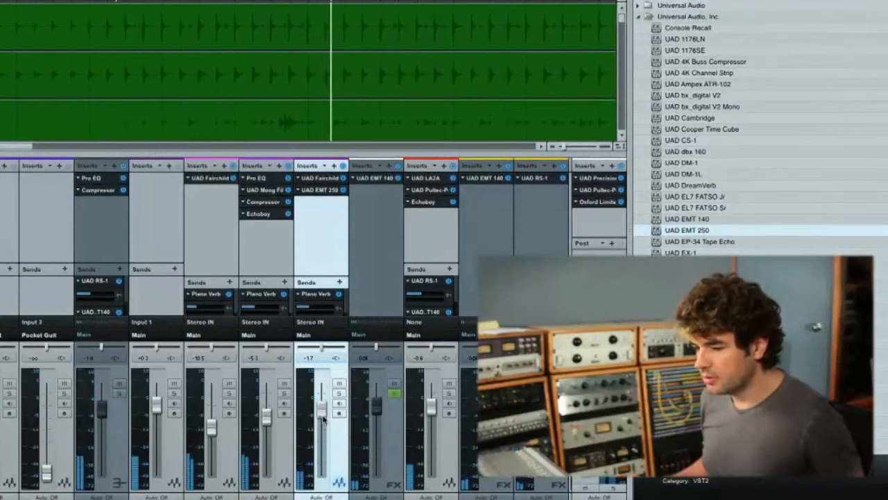
{"action": "key", "text": "F5"}
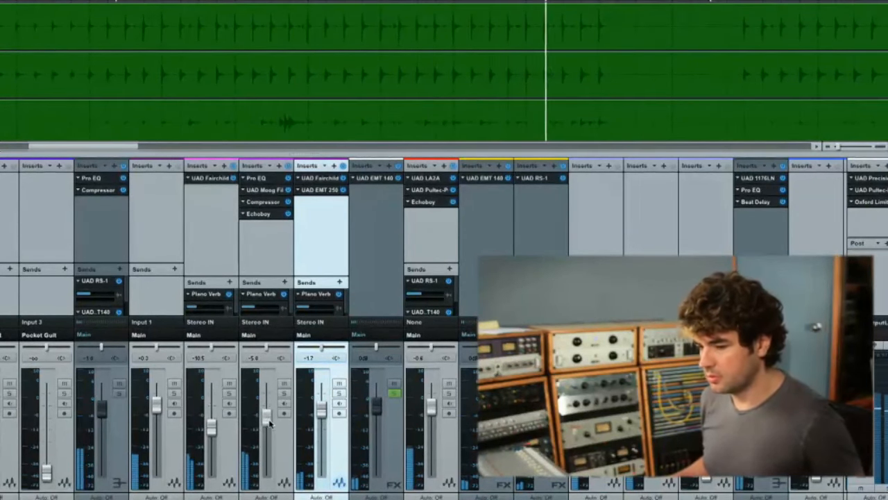
{"action": "left_click_drag", "start_coordinate": [320, 415], "coordinate": [320, 417]}
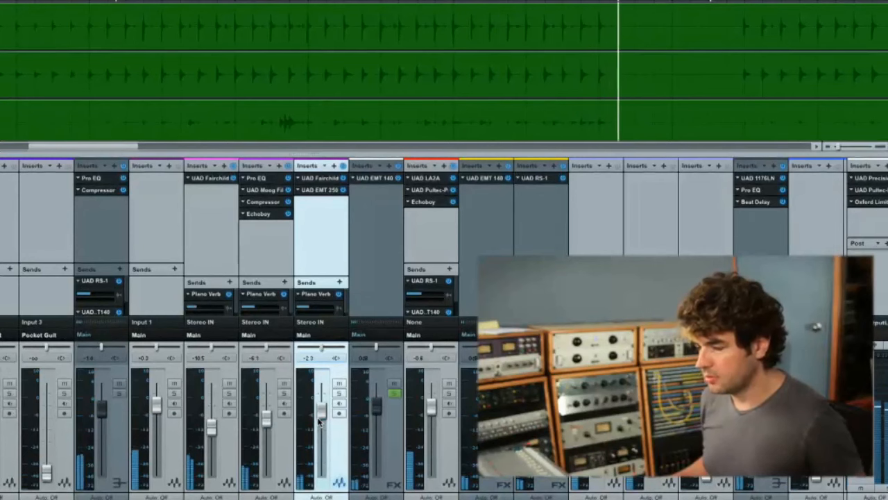
- Play the later chorus where the Piano Chords 3 part returns, and lower the Piano Chords 3 fader to -3.2 dB
{"action": "key", "text": "F3"}
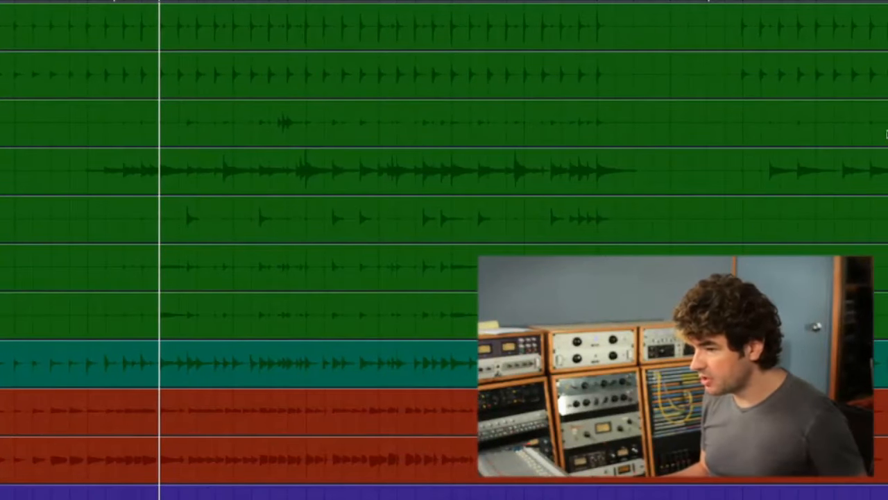
{"action": "scroll", "coordinate": [739, 254], "scroll_direction": "down", "scroll_amount": 10}
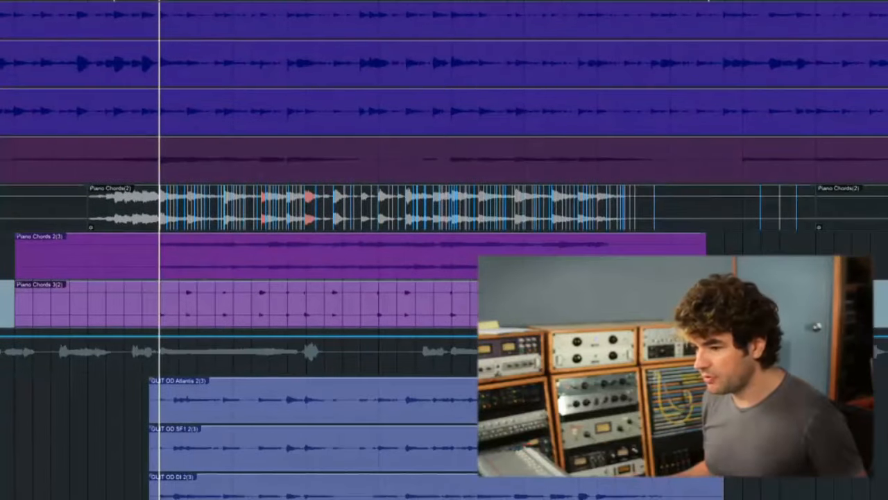
{"action": "scroll", "coordinate": [739, 252], "scroll_direction": "right", "scroll_amount": 4}
{"action": "scroll", "coordinate": [739, 254], "scroll_direction": "right", "scroll_amount": 5}
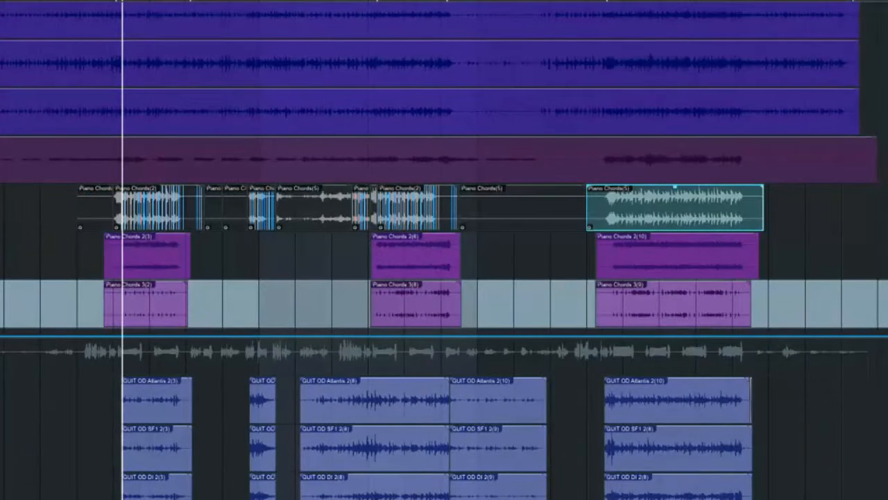
{"action": "left_click", "coordinate": [369, 0]}
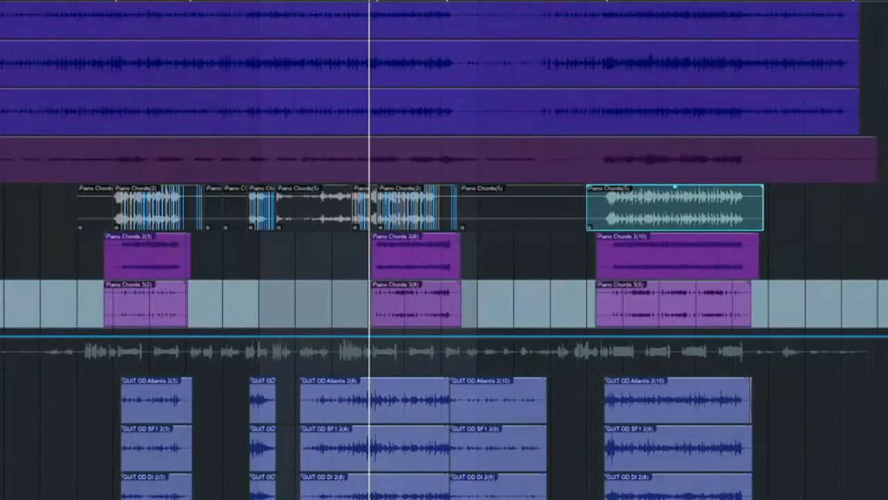
{"action": "key", "text": "F3"}
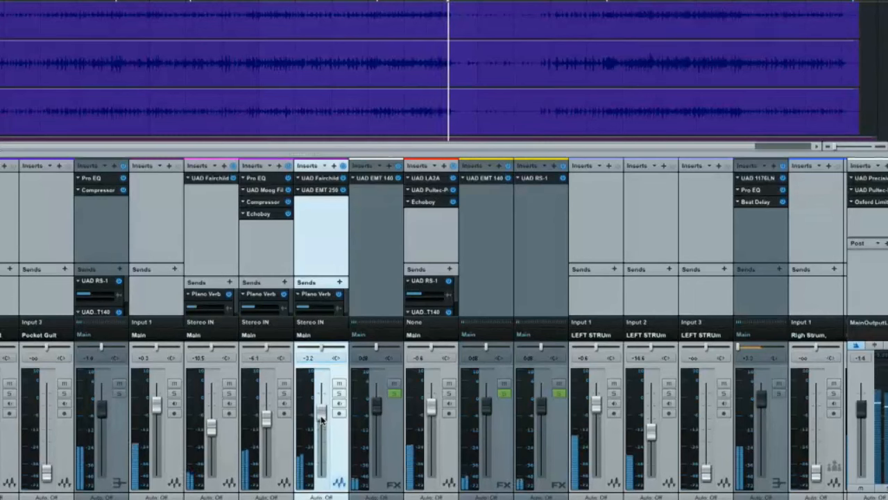
{"action": "key", "text": "F3"}
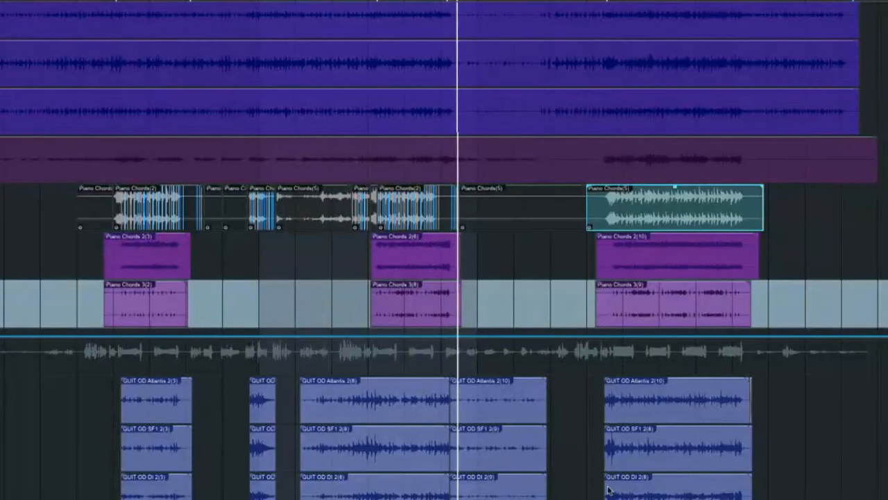
{"action": "key", "text": "space"}
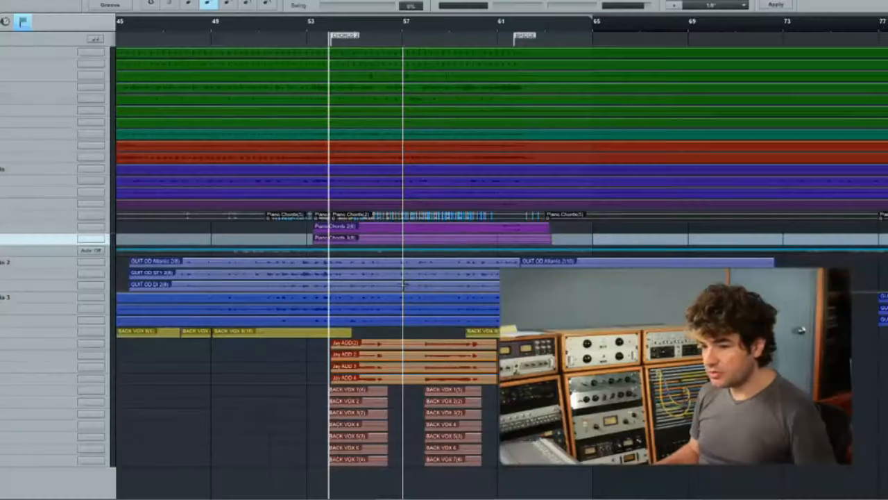
- Play the song from shortly before Chorus 1 into Verse 2, and check the balance across the mixer channels
{"action": "key", "text": "w"}
{"action": "scroll", "coordinate": [402, 288], "scroll_direction": "left", "scroll_amount": 5}
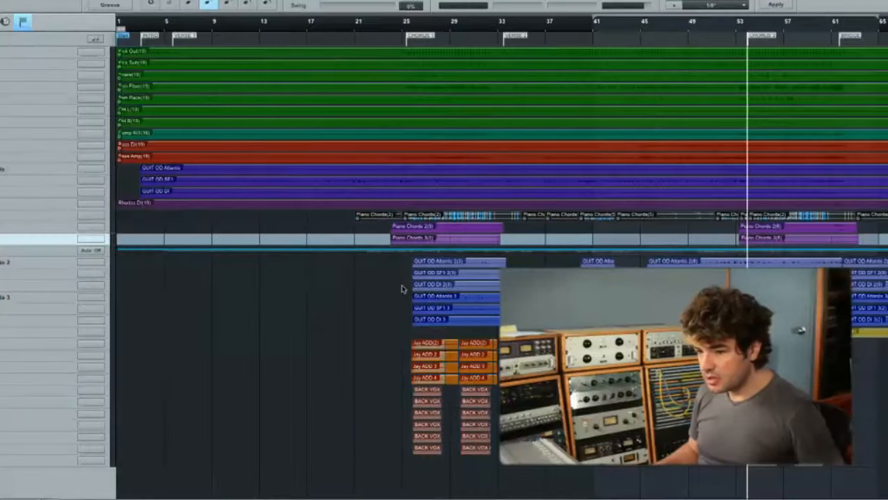
{"action": "key", "text": "F3"}
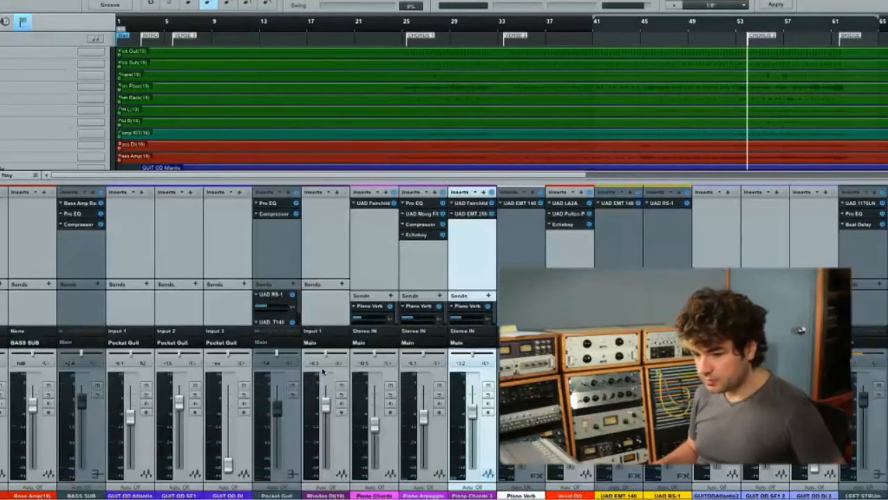
{"action": "scroll", "coordinate": [209, 437], "scroll_direction": "left", "scroll_amount": 5}
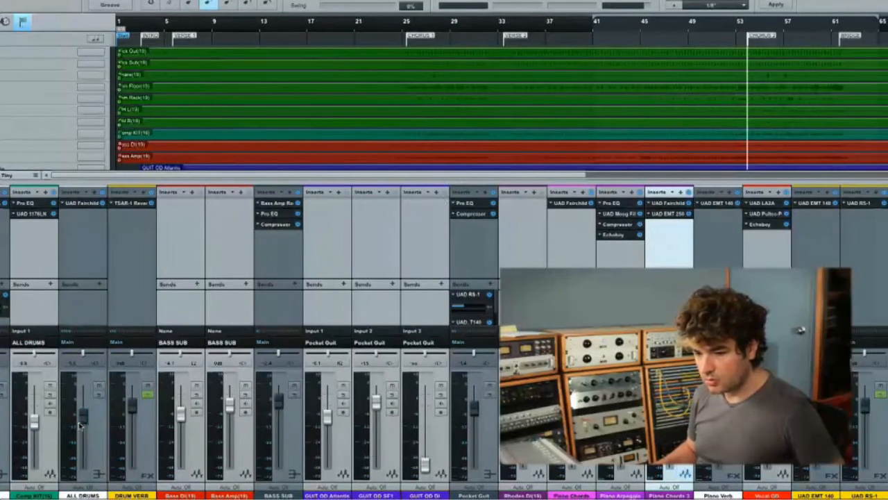
{"action": "left_click", "coordinate": [383, 34]}
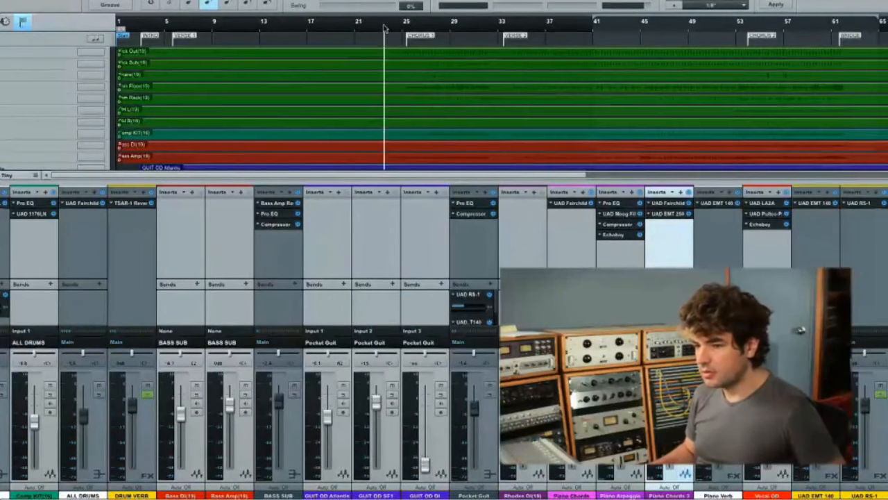
{"action": "key", "text": "space"}
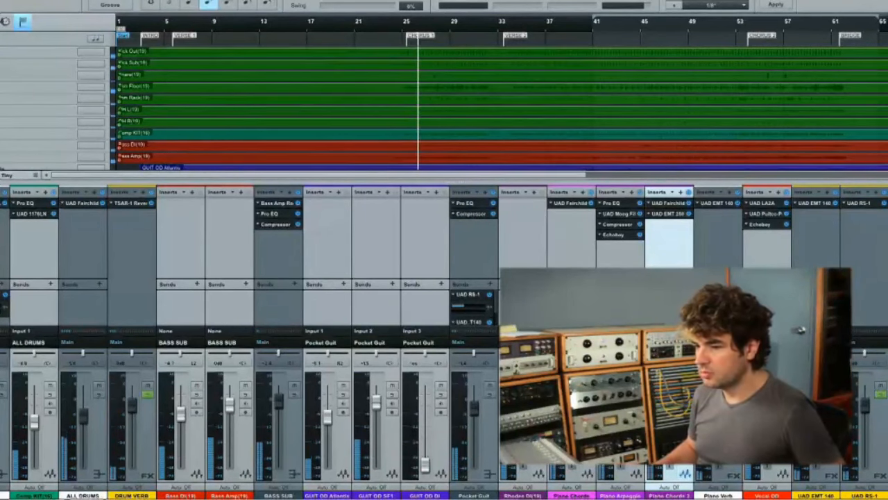
{"action": "scroll", "coordinate": [444, 340], "scroll_direction": "right", "scroll_amount": 10}
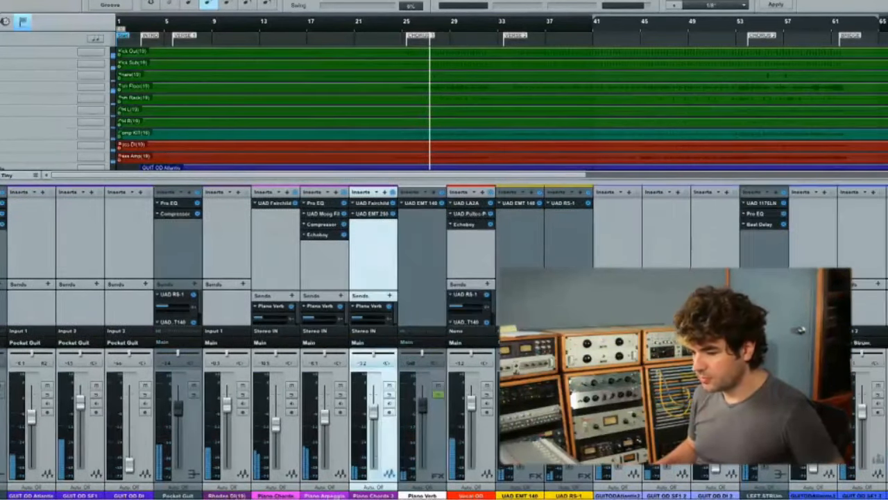
{"action": "scroll", "coordinate": [366, 438], "scroll_direction": "left", "scroll_amount": 9}
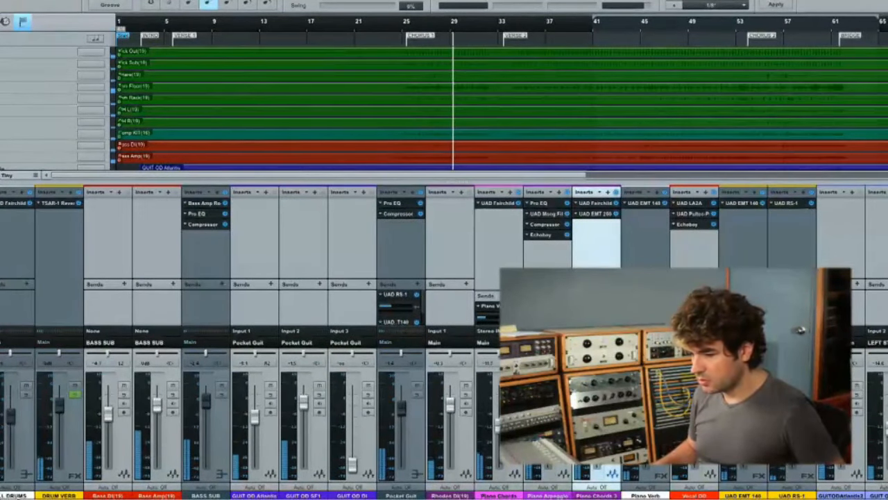
{"action": "scroll", "coordinate": [428, 440], "scroll_direction": "right", "scroll_amount": 11}
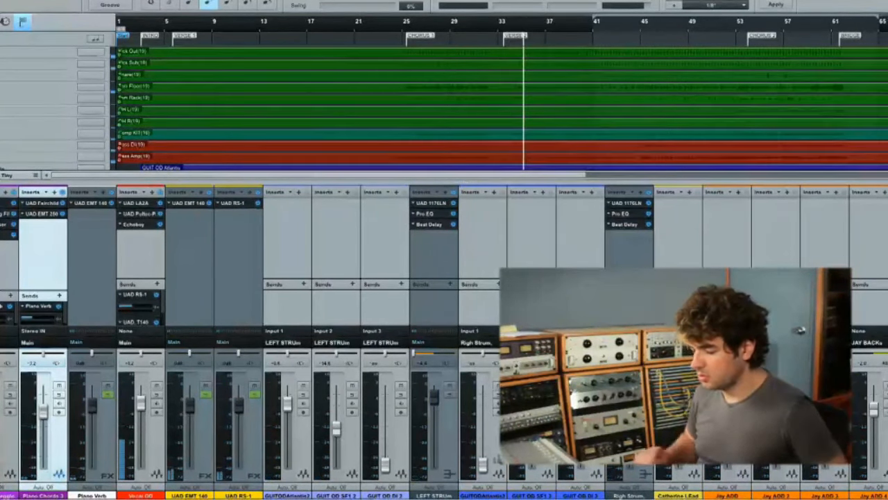
{"action": "key", "text": "space"}
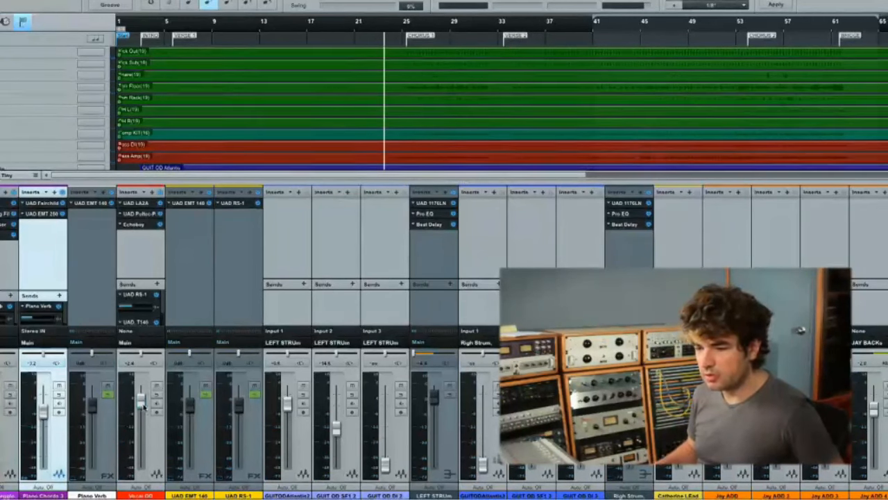
- Listen from just before Verse 2, and add UAD Lexicon 224 as a send effect on the BASSDRUMSUB channel
{"action": "left_click", "coordinate": [496, 33]}
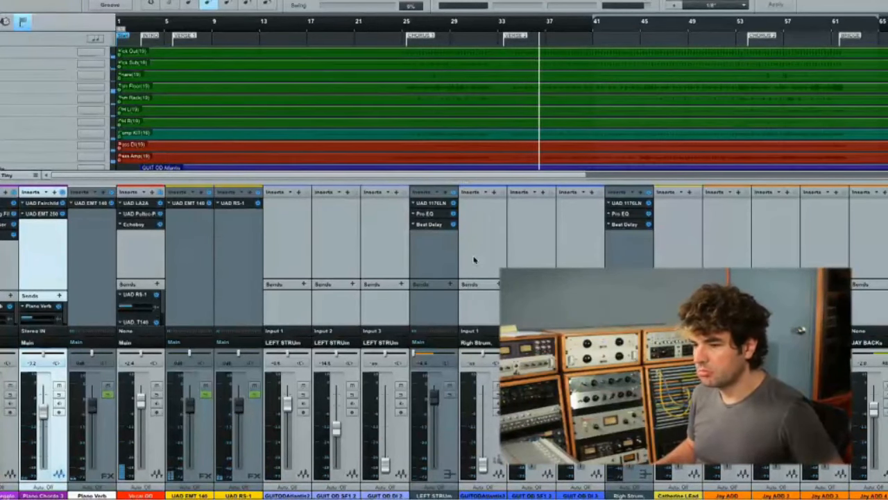
{"action": "scroll", "coordinate": [472, 272], "scroll_direction": "left", "scroll_amount": 10}
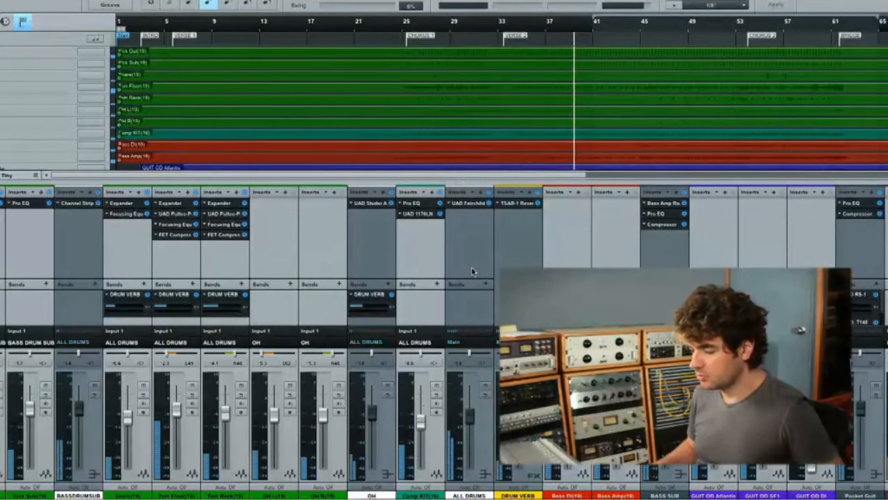
{"action": "key", "text": "space"}
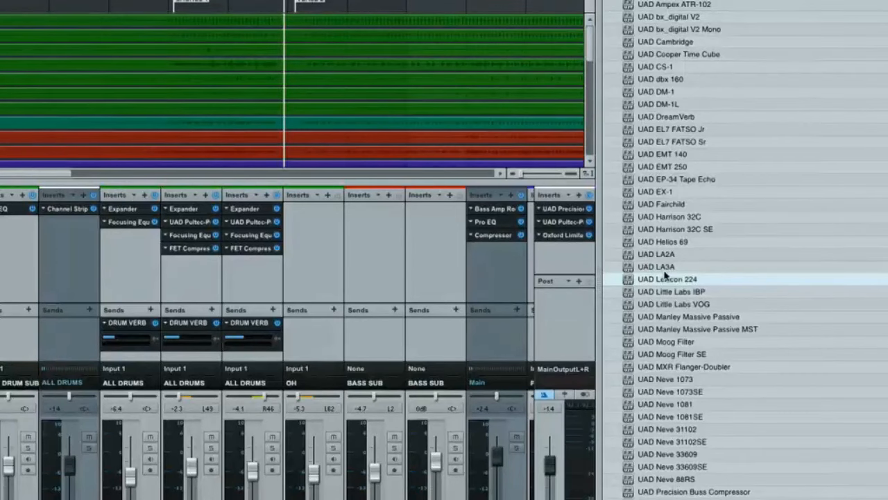
{"action": "left_click_drag", "start_coordinate": [631, 281], "coordinate": [76, 331]}
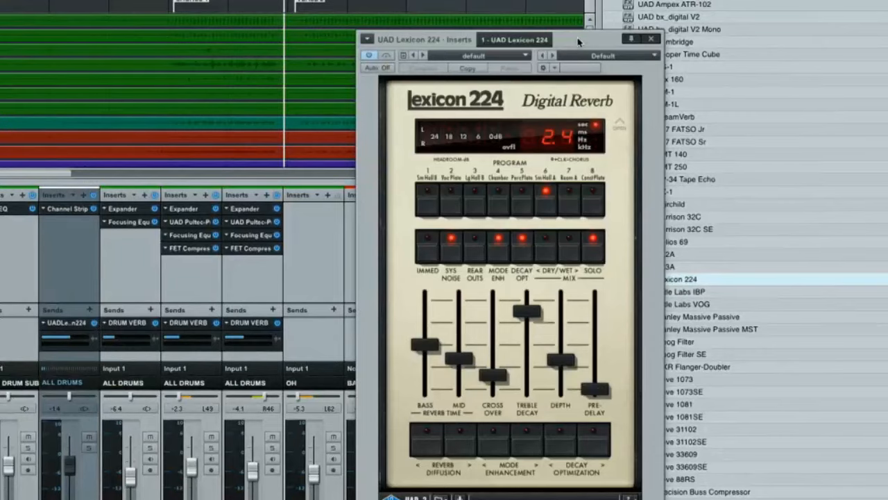
- Solo the BASSDRUMSUB channel and lower its Lexicon 224 send level while playing the drums from just after the Verse 2 marker
{"action": "left_click_drag", "start_coordinate": [578, 43], "coordinate": [758, 24]}
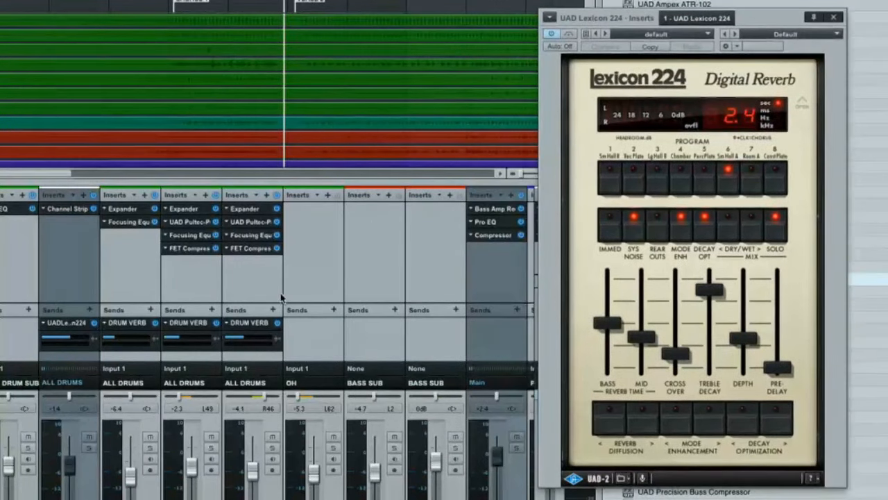
{"action": "left_click", "coordinate": [89, 448]}
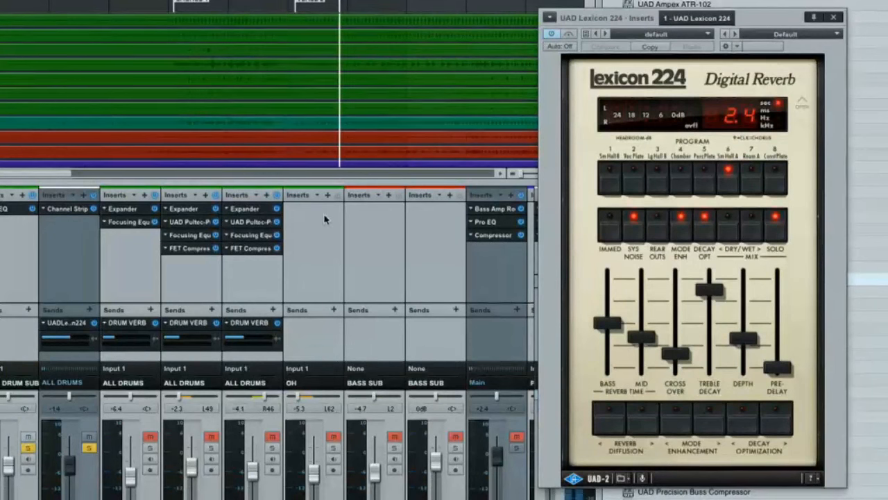
{"action": "key", "text": "space"}
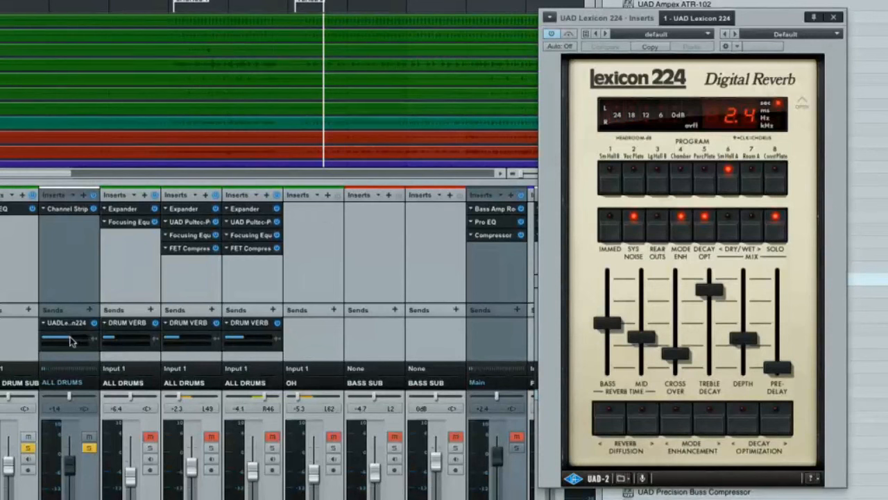
{"action": "left_click_drag", "start_coordinate": [70, 337], "coordinate": [61, 336]}
{"action": "key", "text": "space"}
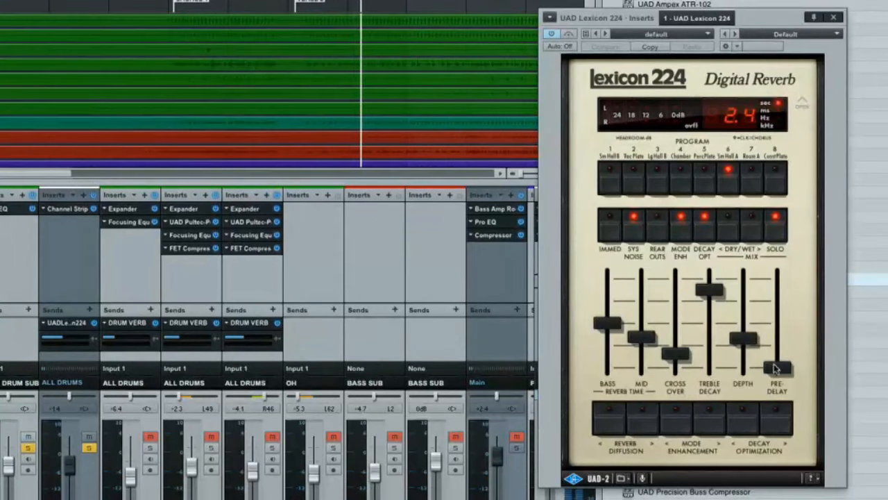
- Lower the Lexicon 224's treble decay to 2.20 kHz and shorten its bass and mid reverb times, with the bass at 2.0 seconds
{"action": "left_click_drag", "start_coordinate": [776, 368], "coordinate": [768, 390]}
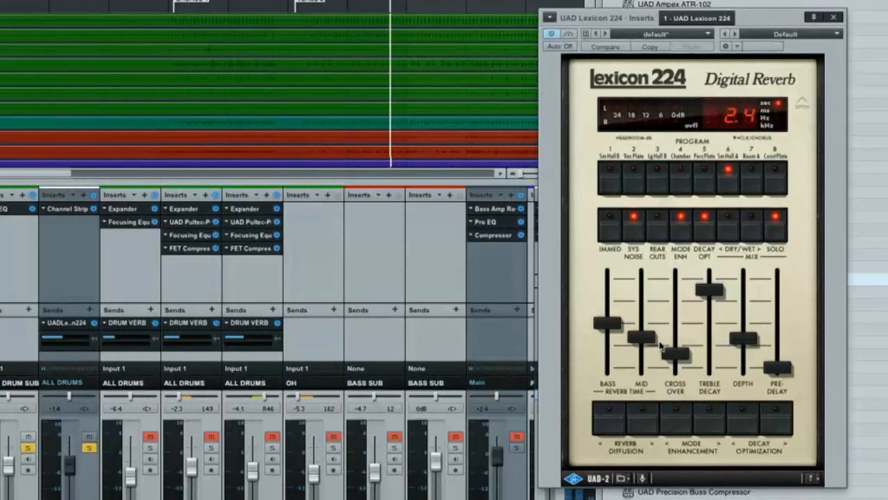
{"action": "left_click_drag", "start_coordinate": [708, 291], "coordinate": [709, 323]}
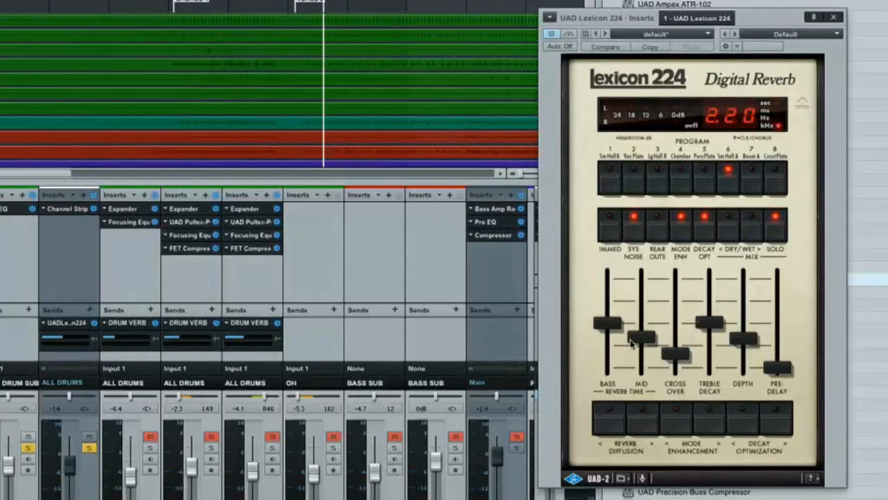
{"action": "mouse_move", "coordinate": [610, 334]}
{"action": "left_mouse_down"}
{"action": "mouse_move", "coordinate": [609, 343]}
{"action": "mouse_move", "coordinate": [640, 349]}
{"action": "mouse_move", "coordinate": [609, 339]}
{"action": "left_mouse_up"}
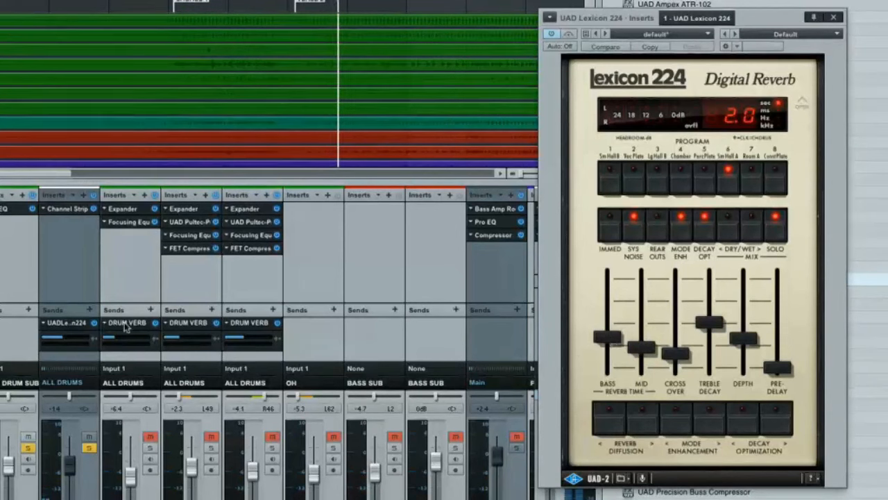
- Reduce the drum sub's reverb send slightly, and refine the Lexicon 224 with a 2.4-second mid reverb time, lower treble decay and depth 07
{"action": "left_click_drag", "start_coordinate": [61, 340], "coordinate": [58, 340]}
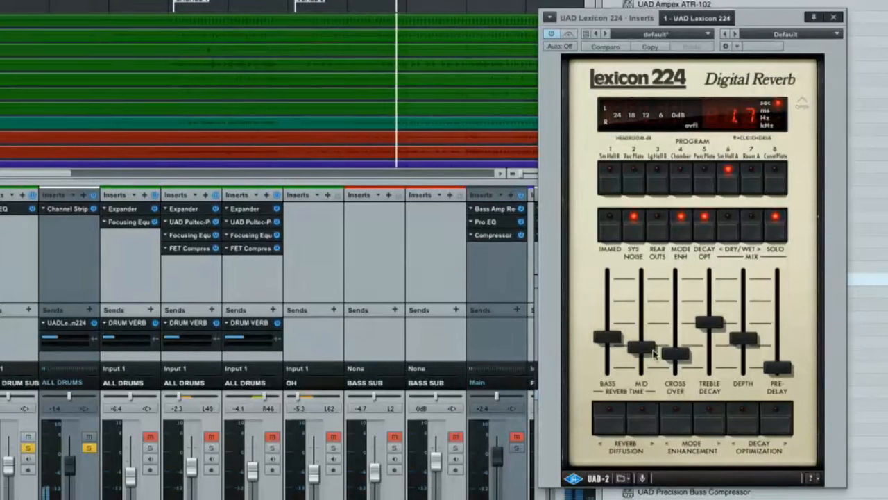
{"action": "mouse_move", "coordinate": [652, 353]}
{"action": "left_mouse_down"}
{"action": "mouse_move", "coordinate": [653, 315]}
{"action": "mouse_move", "coordinate": [651, 338]}
{"action": "left_mouse_up"}
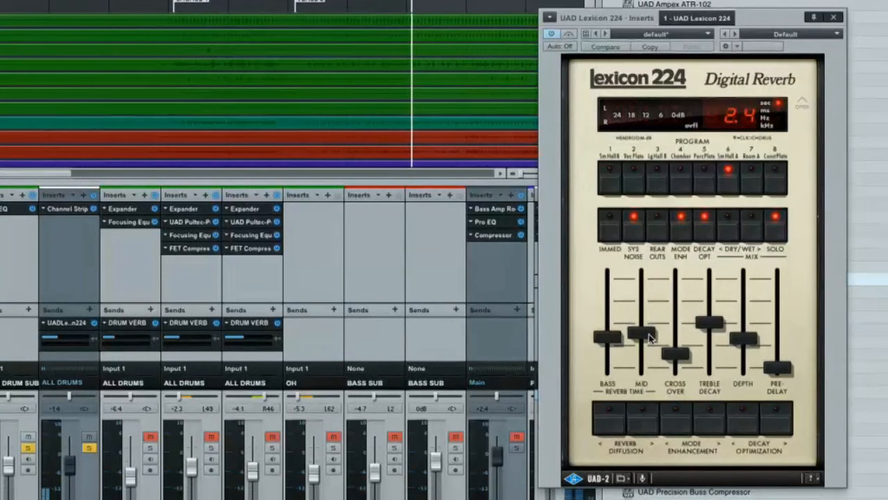
{"action": "left_click_drag", "start_coordinate": [709, 322], "coordinate": [745, 359]}
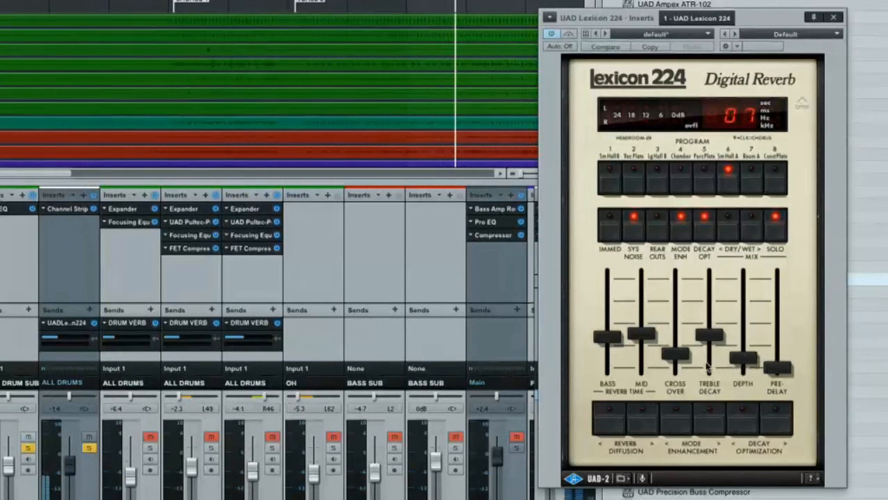
- Unsolo the BASSDRUMSUB channel and compare Verse 2 in the full mix with its Lexicon 224 send enabled and bypassed
{"action": "left_click", "coordinate": [88, 448]}
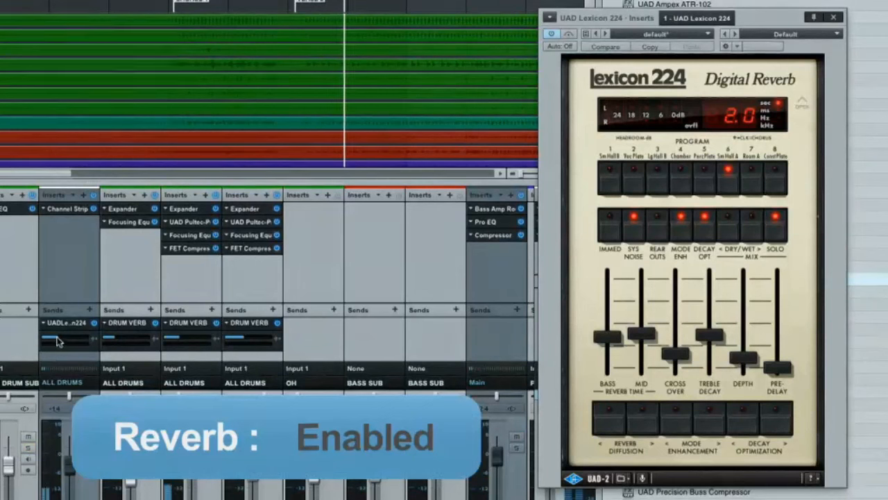
{"action": "mouse_move", "coordinate": [60, 340]}
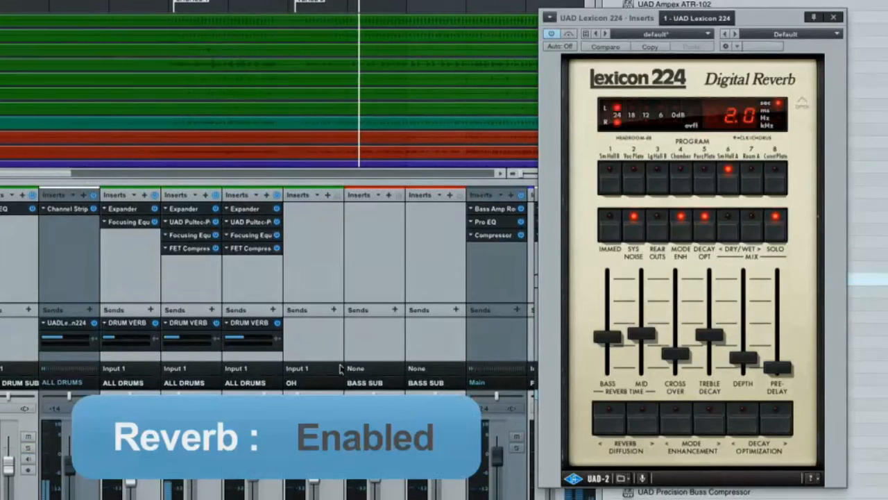
{"action": "left_click", "coordinate": [93, 323]}
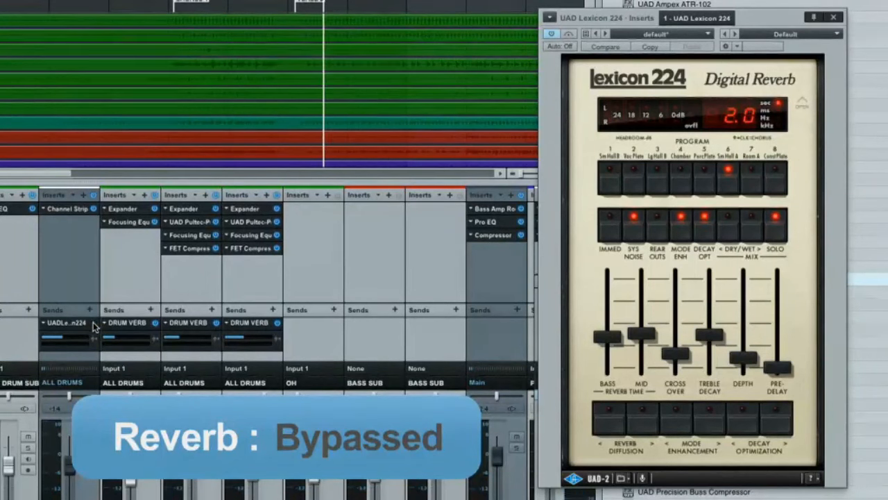
{"action": "left_click", "coordinate": [93, 324]}
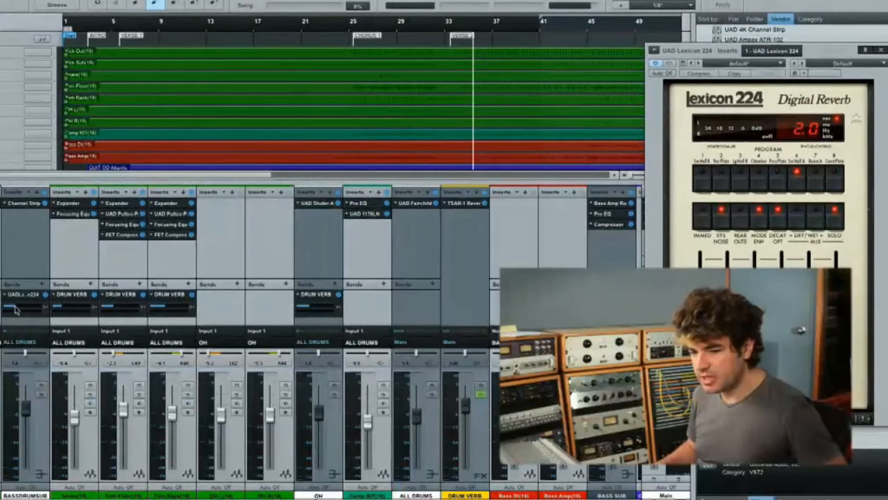
- Play from just before Chorus 1 and compare the mix with the BASSDRUMSUB reverb send bypassed and enabled
{"action": "left_click", "coordinate": [345, 32]}
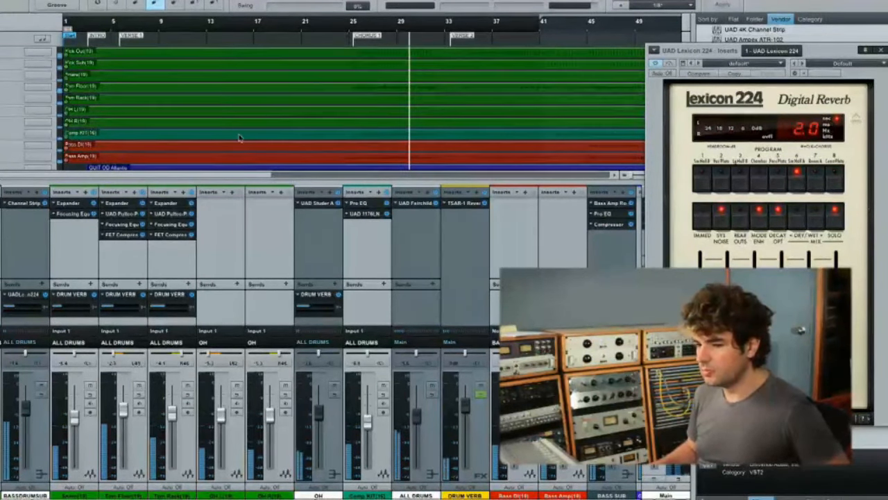
{"action": "key", "text": "space"}
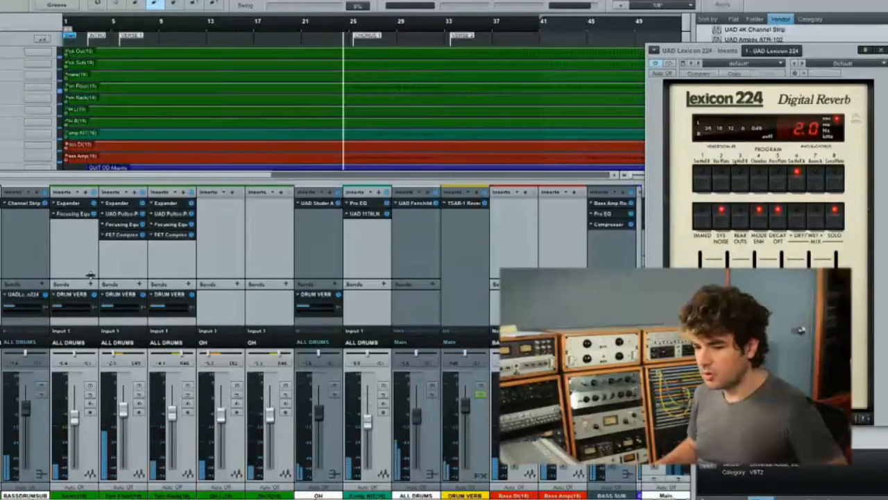
{"action": "key", "text": "space"}
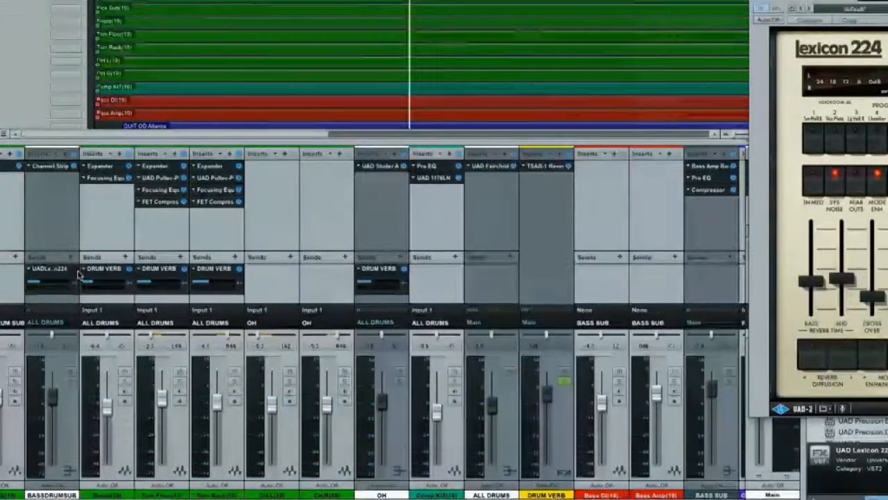
{"action": "left_click", "coordinate": [73, 270]}
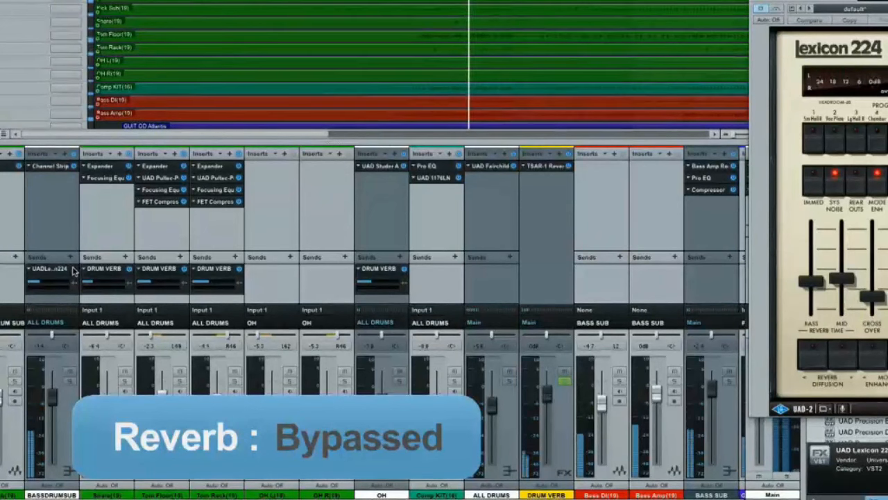
{"action": "left_click", "coordinate": [73, 268]}
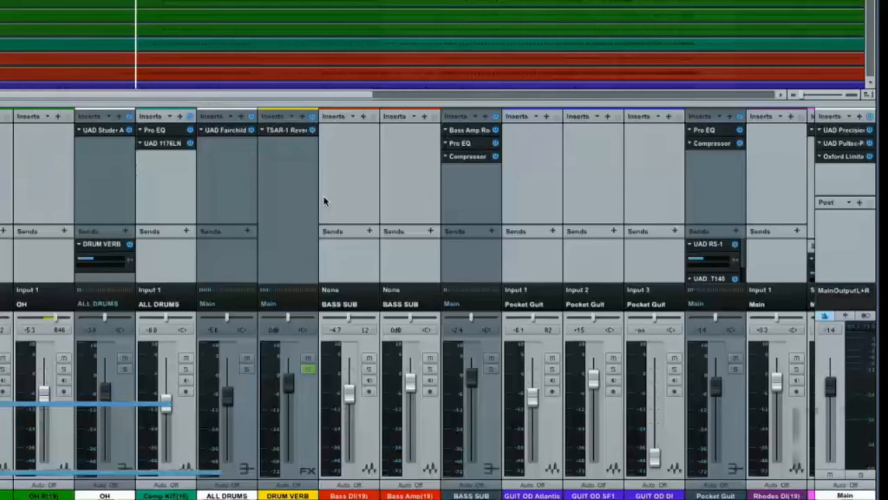
- Solo the Rhodes DI(19) channel and insert the UAD Roland RE-201 on it from the effects browser
{"action": "left_click", "coordinate": [797, 369]}
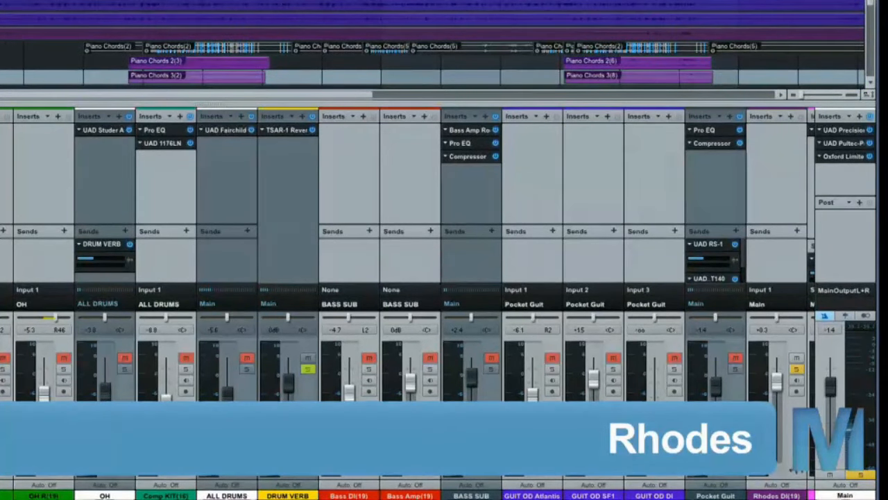
{"action": "scroll", "coordinate": [581, 360], "scroll_direction": "right", "scroll_amount": 3}
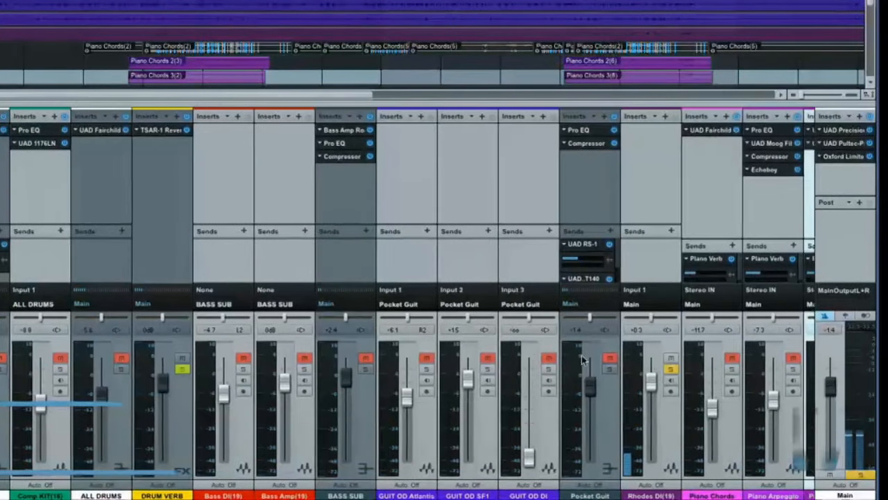
{"action": "scroll", "coordinate": [581, 360], "scroll_direction": "right", "scroll_amount": 2}
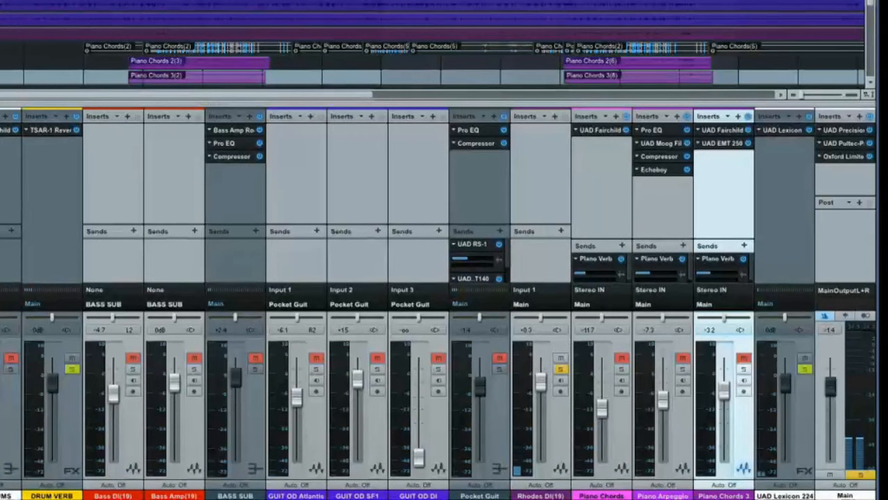
{"action": "key", "text": "F5"}
{"action": "scroll", "coordinate": [639, 355], "scroll_direction": "down", "scroll_amount": 4}
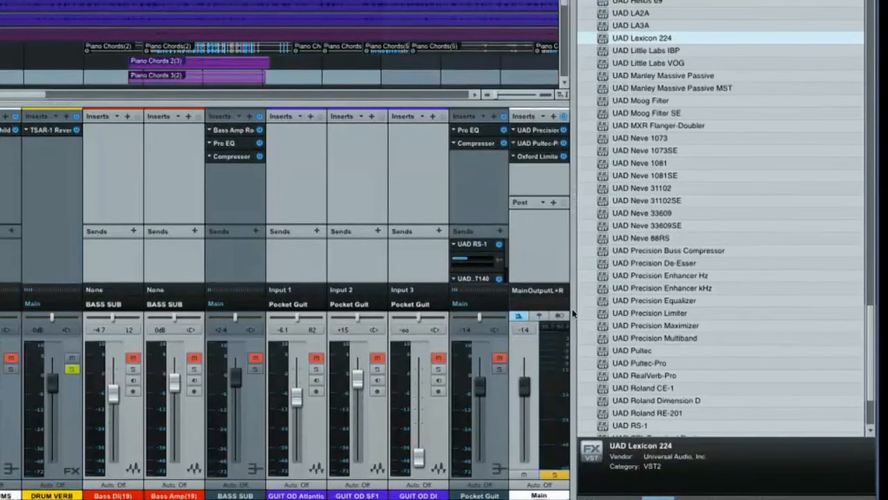
{"action": "scroll", "coordinate": [424, 354], "scroll_direction": "right", "scroll_amount": 3}
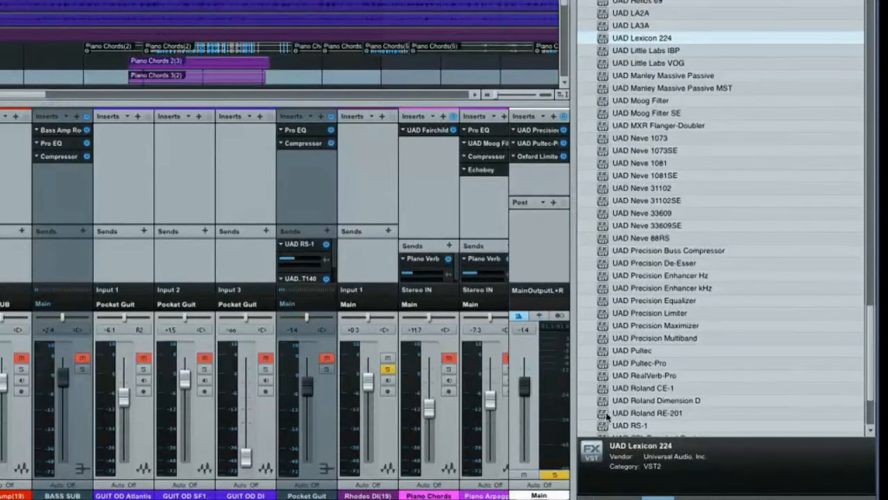
{"action": "left_click_drag", "start_coordinate": [606, 415], "coordinate": [358, 191]}
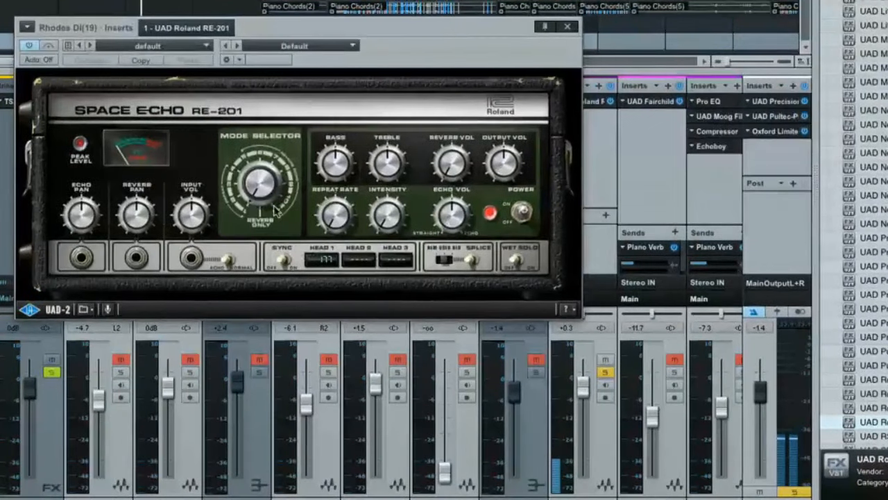
- Set the RE-201 mode selector to echo heads 2 and 3, and raise the Rhodes DI(19) fader to +2.1 dB in the mix
{"action": "left_click_drag", "start_coordinate": [253, 200], "coordinate": [241, 167]}
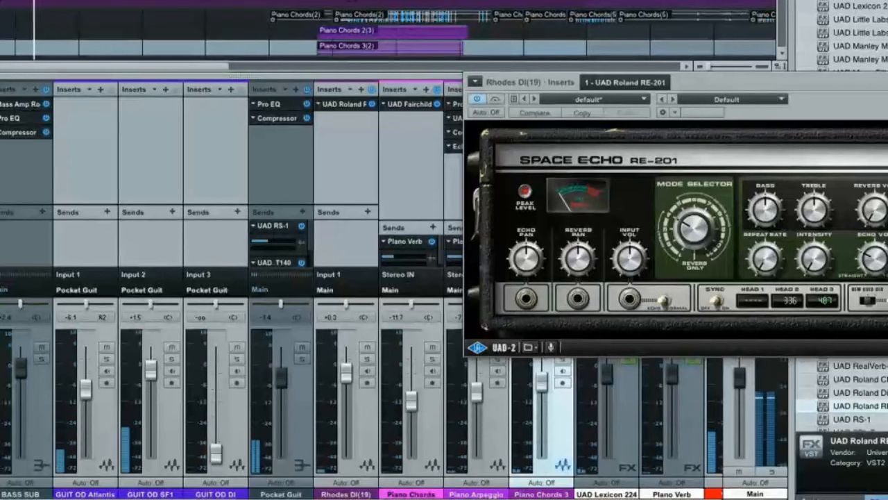
{"action": "left_click_drag", "start_coordinate": [796, 79], "coordinate": [642, 0]}
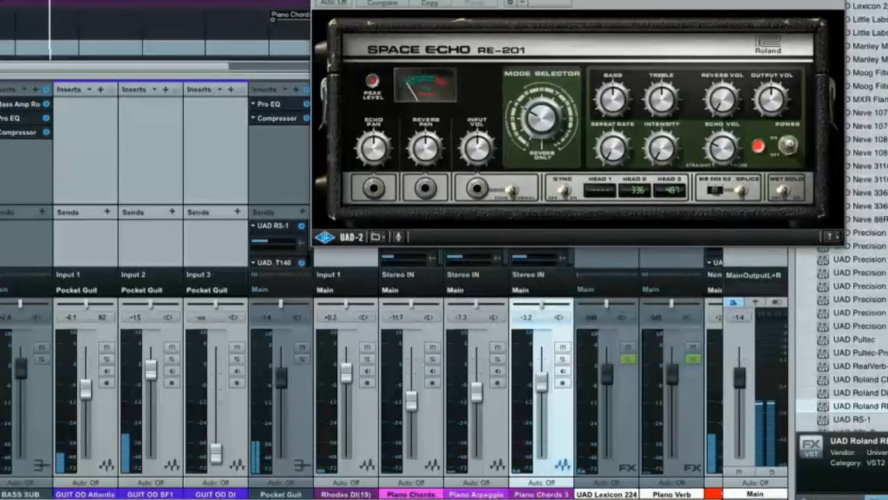
{"action": "key", "text": "F5"}
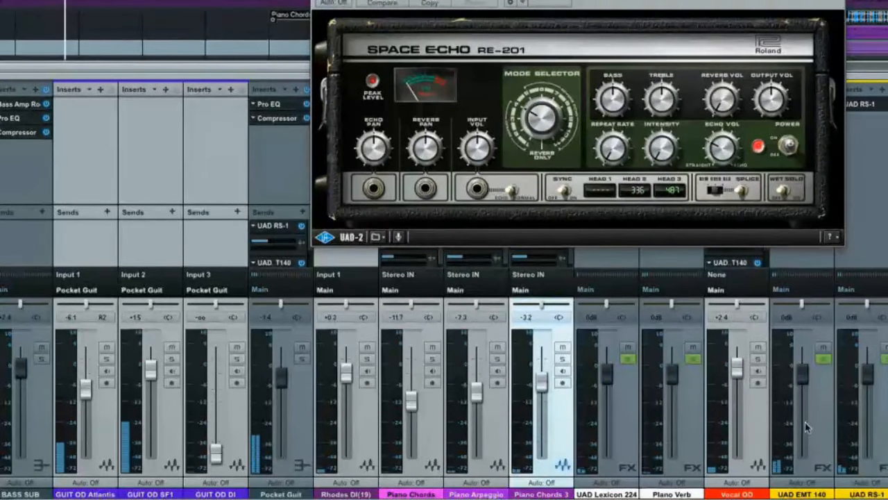
{"action": "scroll", "coordinate": [763, 409], "scroll_direction": "right", "scroll_amount": 4}
{"action": "scroll", "coordinate": [777, 424], "scroll_direction": "right", "scroll_amount": 2}
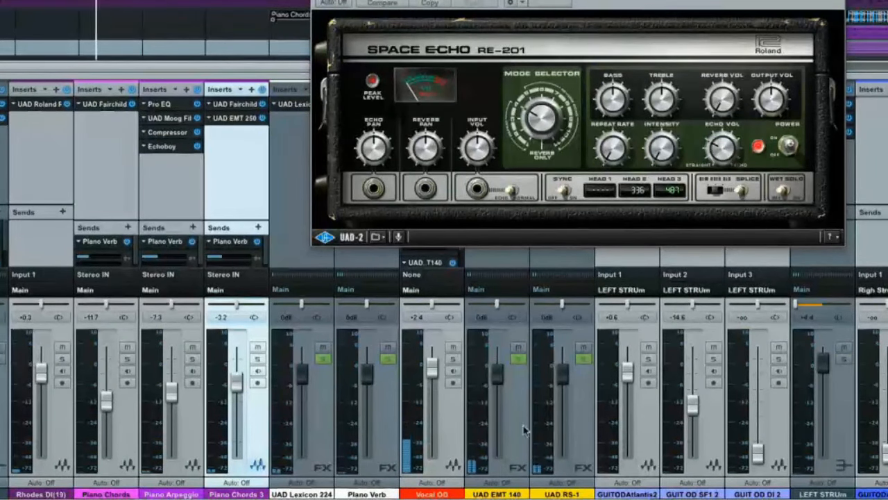
{"action": "scroll", "coordinate": [283, 411], "scroll_direction": "left", "scroll_amount": 3}
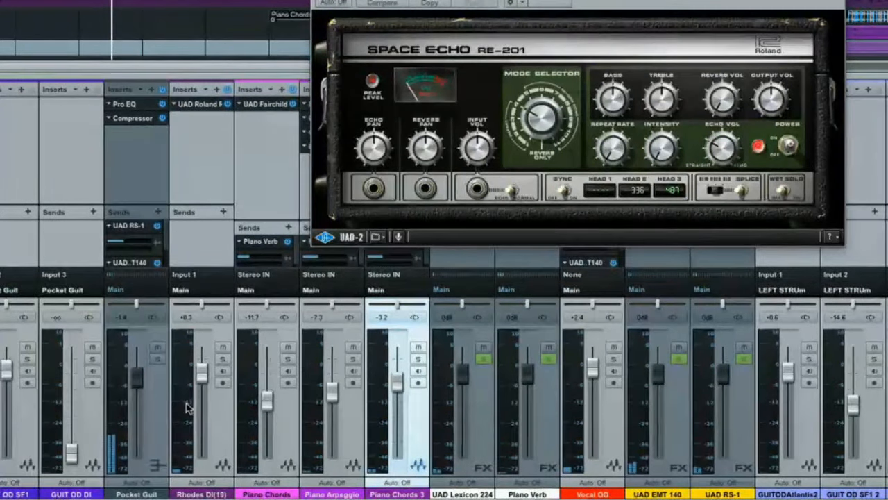
{"action": "left_click_drag", "start_coordinate": [203, 386], "coordinate": [200, 376]}
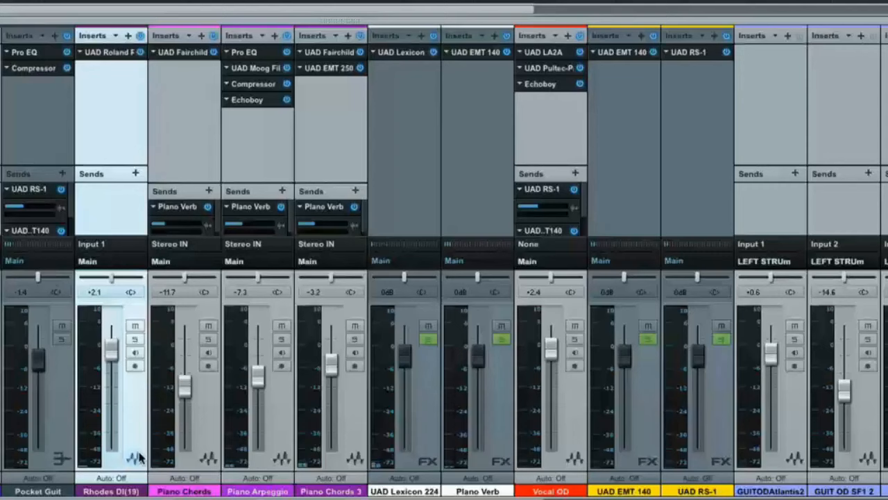
- Create an FX channel named RHODES FX beside Rhodes DI(19), and add a send to it from the Rhodes channel
{"action": "right_click", "coordinate": [137, 458]}
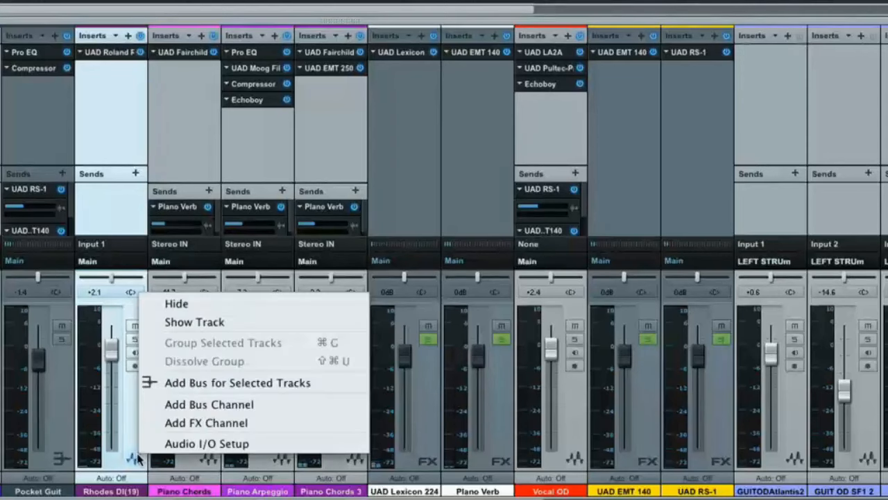
{"action": "left_click", "coordinate": [187, 422]}
{"action": "double_click", "coordinate": [186, 490]}
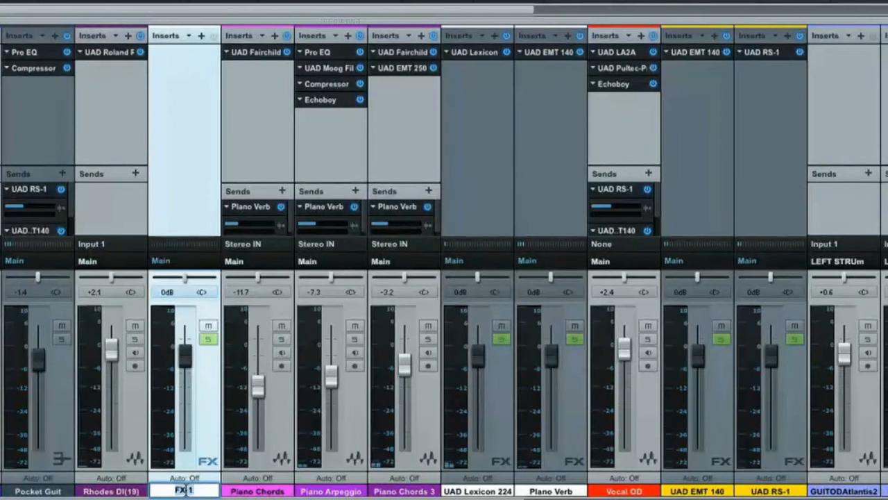
{"action": "type", "text": "RHODES F"}
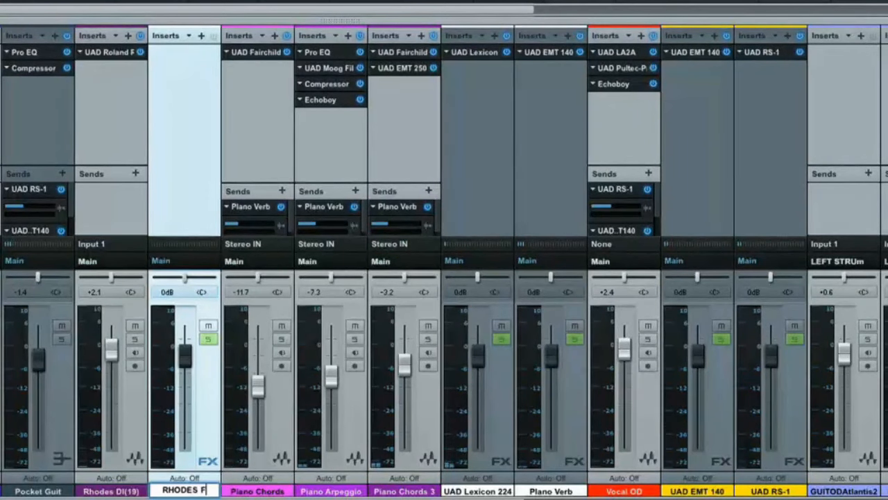
{"action": "type", "text": "X"}
{"action": "key", "text": "Return"}
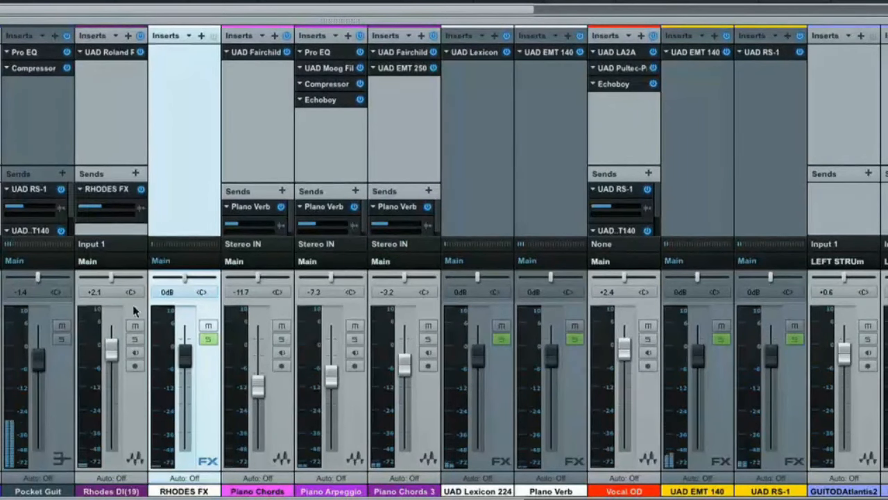
{"action": "scroll", "coordinate": [132, 307], "scroll_direction": "left", "scroll_amount": 5}
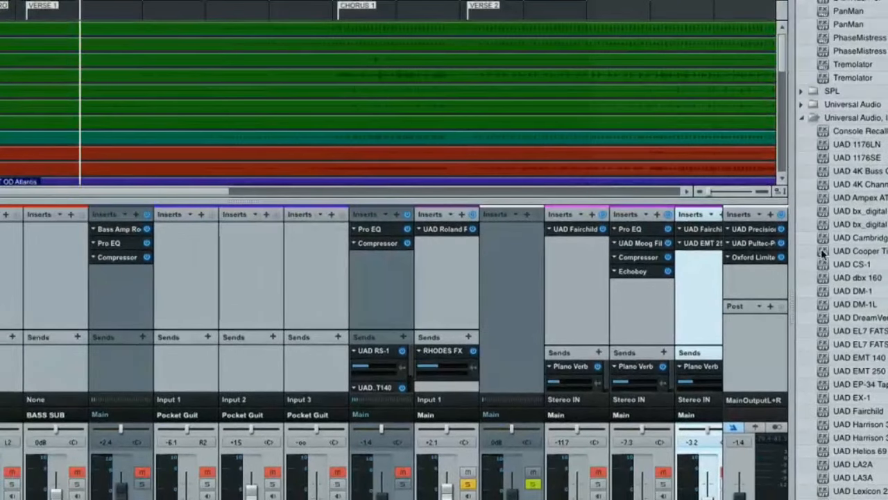
- Insert the UAD Cooper Time Cube on the RHODES FX channel and turn on sync, with echo A at 1/64 and echo B at 1/8
{"action": "left_click_drag", "start_coordinate": [822, 254], "coordinate": [507, 233]}
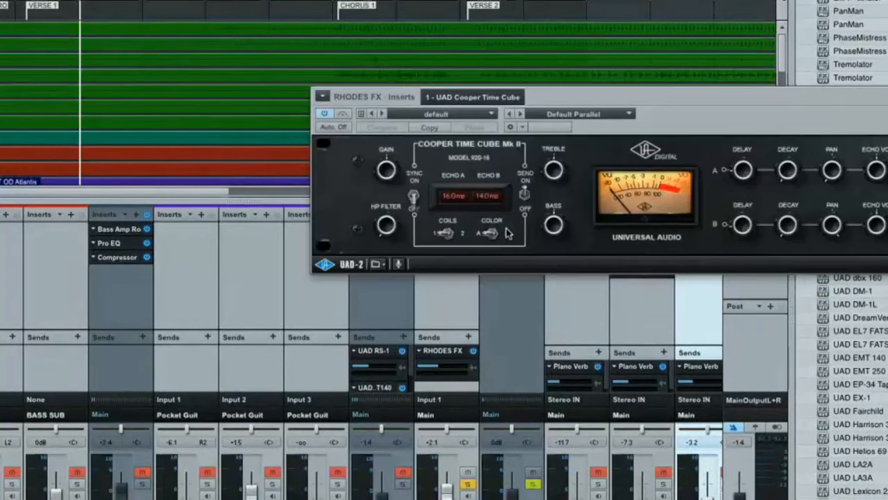
{"action": "left_click_drag", "start_coordinate": [689, 120], "coordinate": [517, 58]}
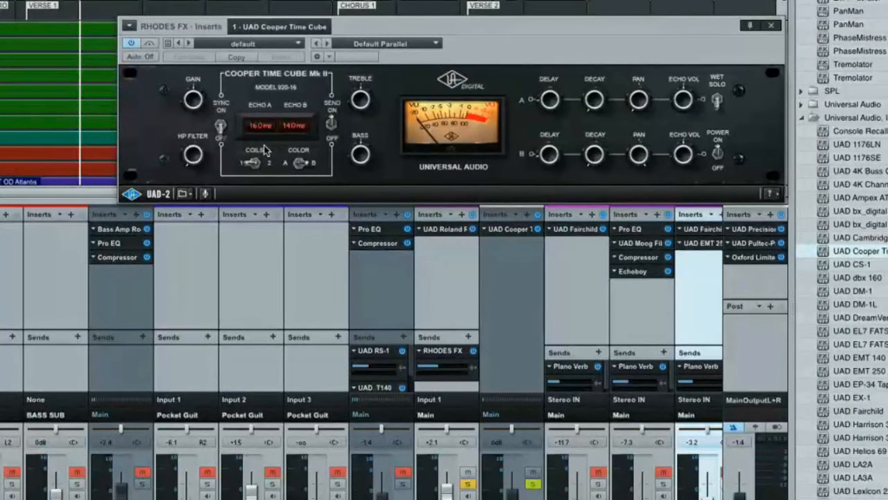
{"action": "left_click", "coordinate": [224, 131]}
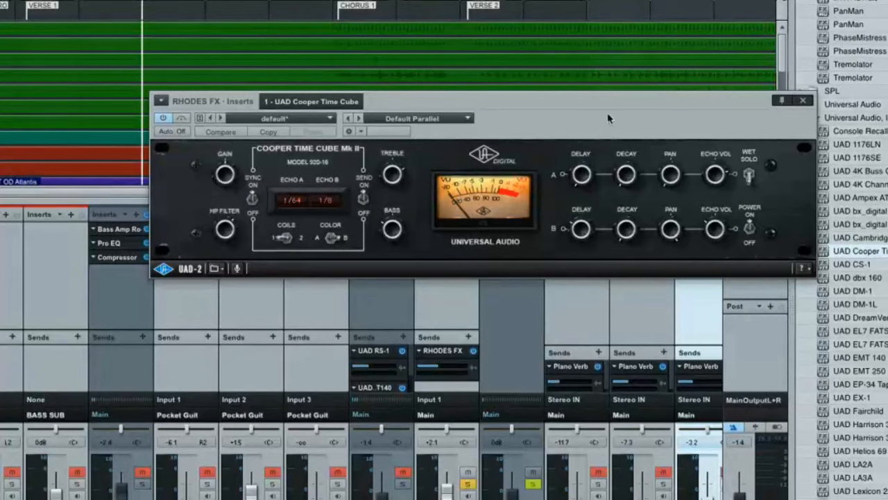
{"action": "left_click_drag", "start_coordinate": [608, 118], "coordinate": [499, 175]}
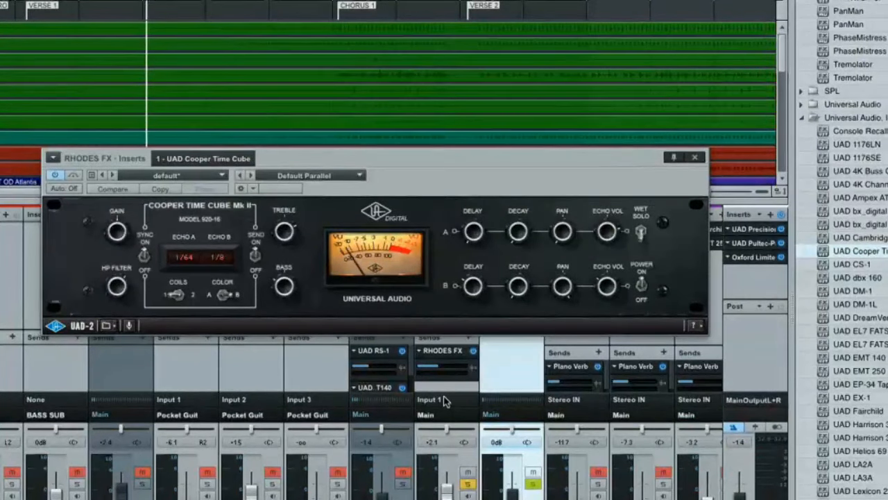
- Raise the send level on Rhodes DI(19) slightly and route that channel's output to RHODES FX
{"action": "left_click_drag", "start_coordinate": [446, 371], "coordinate": [451, 371]}
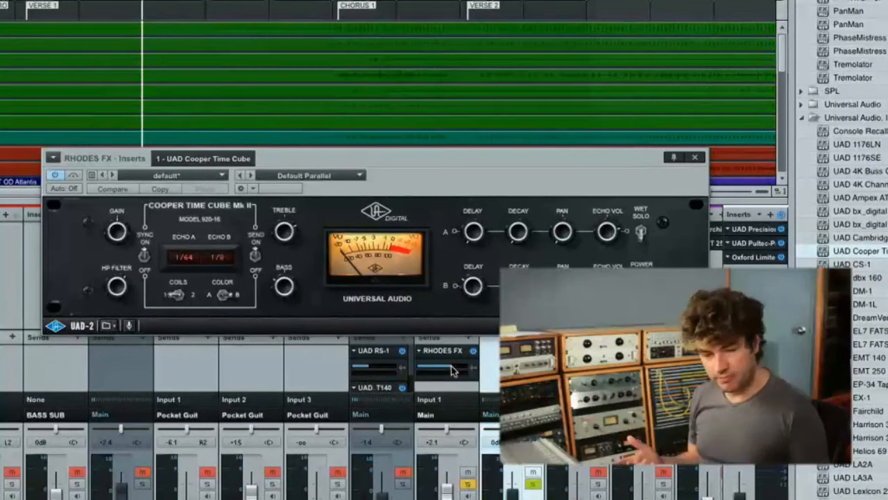
{"action": "left_click", "coordinate": [452, 412]}
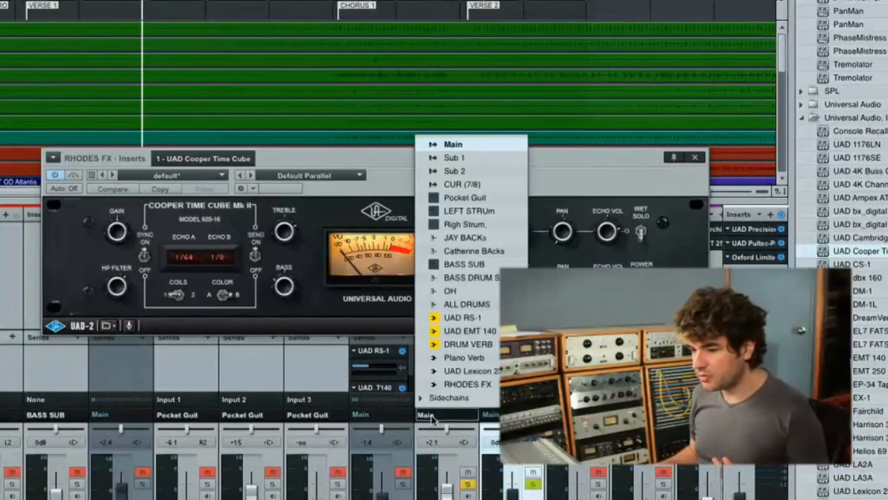
{"action": "left_click", "coordinate": [463, 381]}
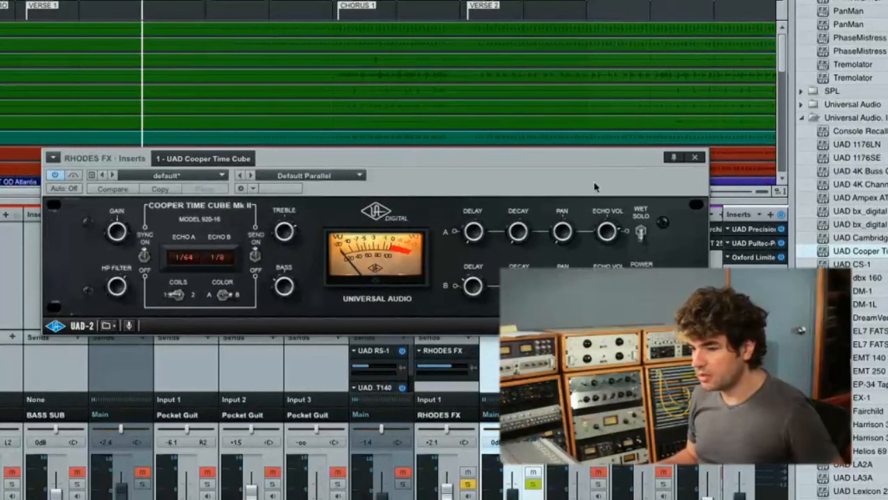
- Switch the coils setting of the Cooper Time Cube on RHODES FX
{"action": "left_click_drag", "start_coordinate": [613, 164], "coordinate": [671, 74]}
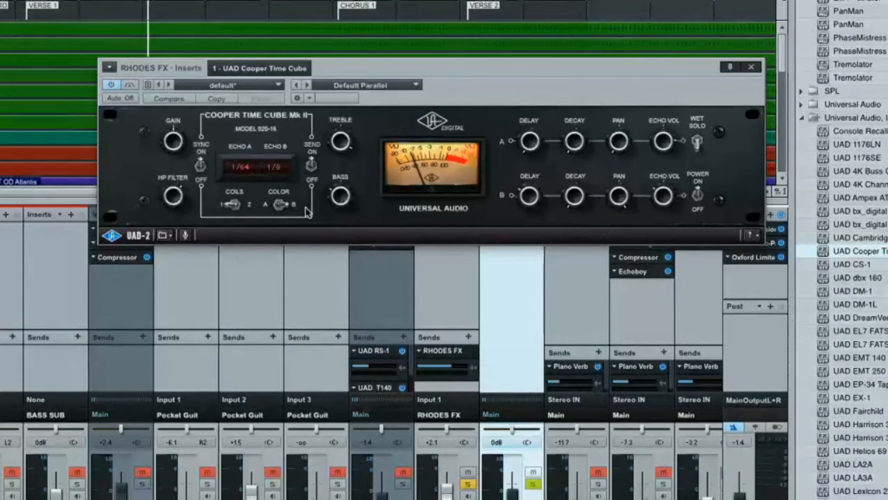
{"action": "left_click", "coordinate": [249, 208]}
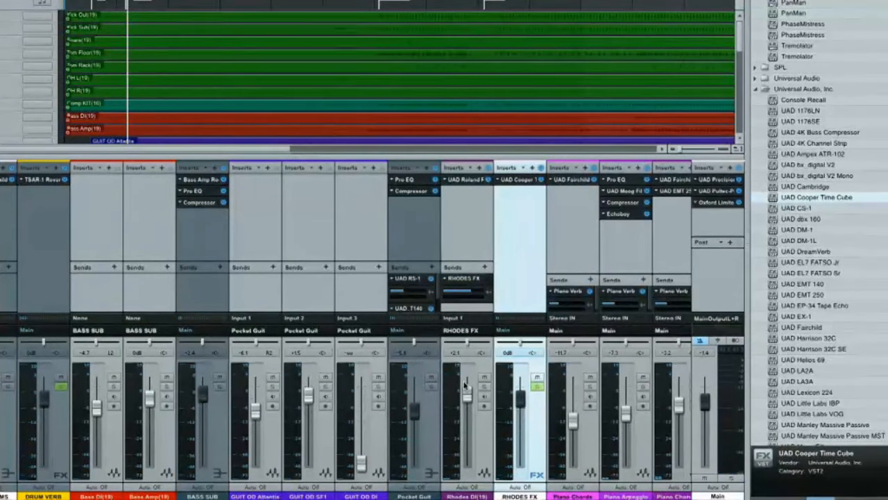
- Insert the UAD dbx 160 after the RE-201 on Rhodes DI(19), increase its compression to about 10, and bypass it for comparison
{"action": "left_click", "coordinate": [776, 221]}
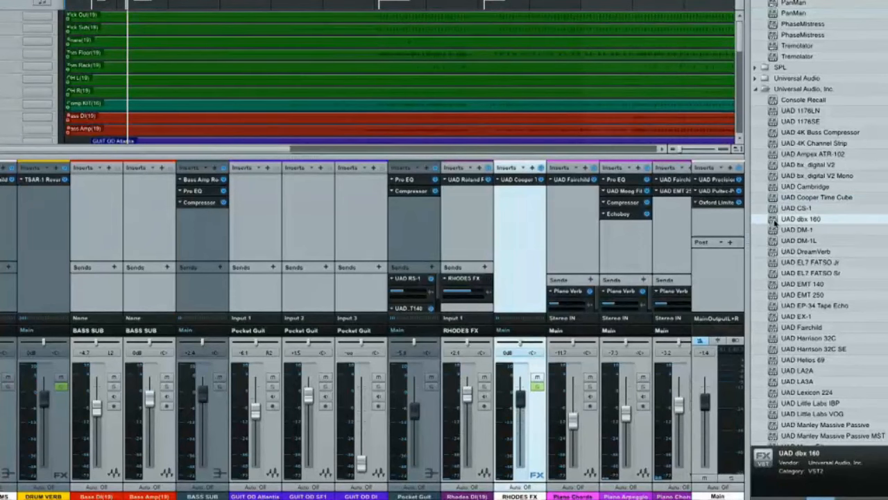
{"action": "left_click_drag", "start_coordinate": [762, 224], "coordinate": [479, 200]}
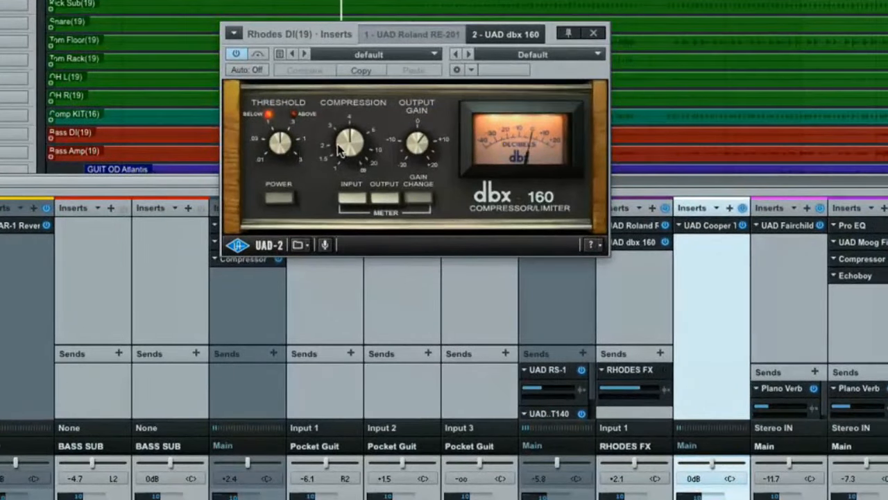
{"action": "left_click_drag", "start_coordinate": [336, 144], "coordinate": [353, 136]}
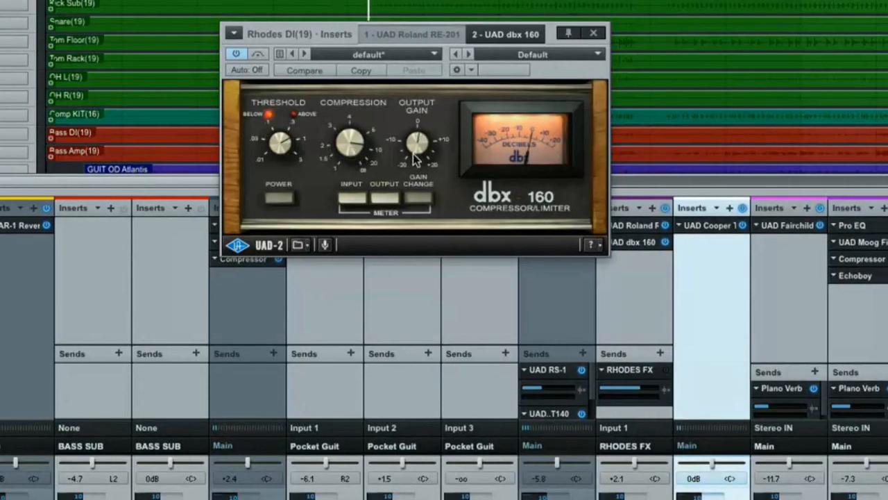
{"action": "left_click", "coordinate": [260, 59]}
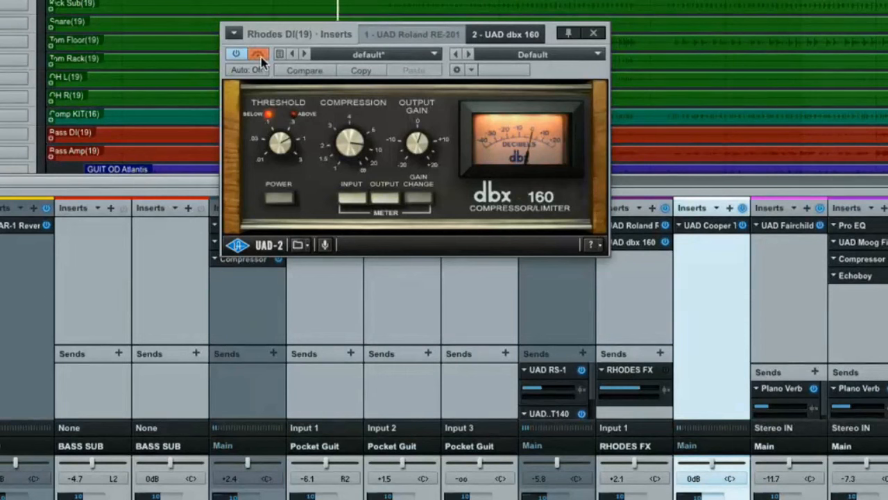
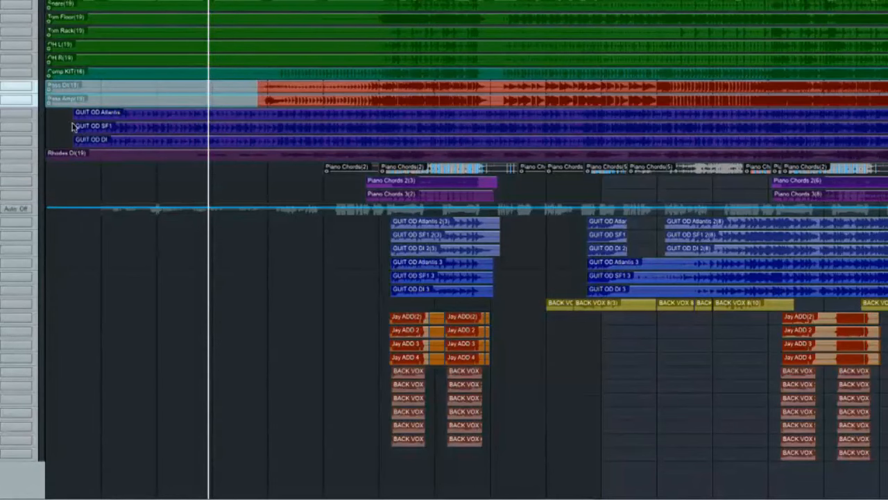
- Delete the selected opening section of Bass DI(19) and Bass Amp(19), show the mixer and play the song
{"action": "key", "text": "Delete"}
{"action": "key", "text": "F3"}
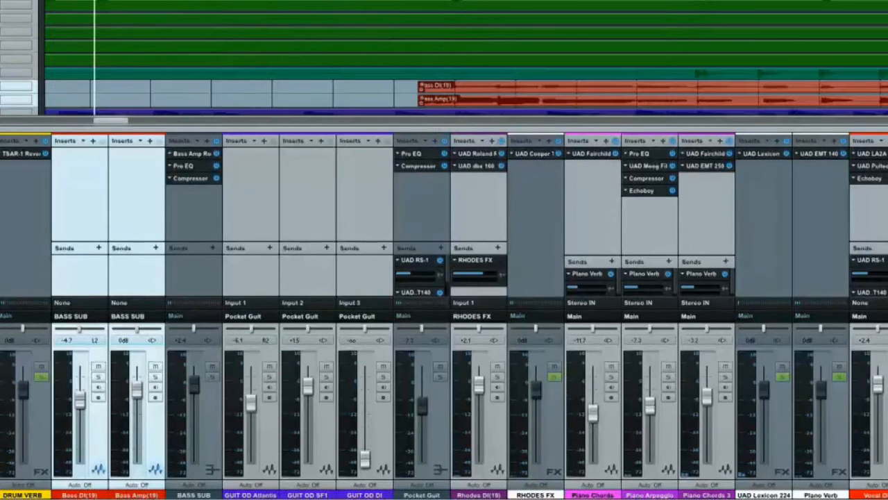
{"action": "key", "text": "space"}
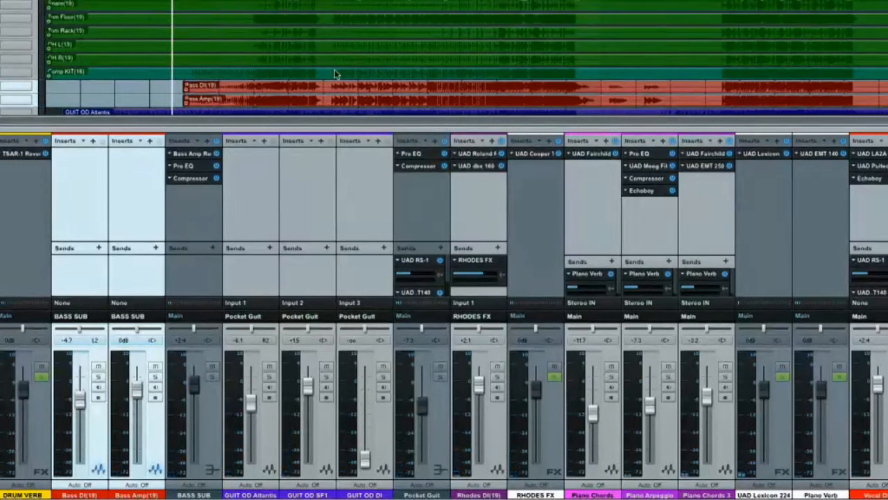
- Solo the bus channel that collects the four orange ADD backing-vocal tracks
{"action": "scroll", "coordinate": [436, 182], "scroll_direction": "right", "scroll_amount": 4}
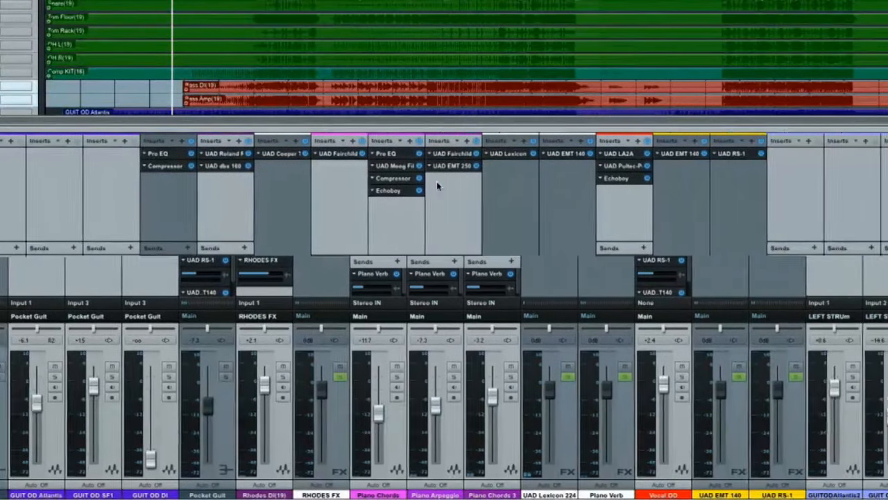
{"action": "scroll", "coordinate": [436, 183], "scroll_direction": "left", "scroll_amount": 6}
{"action": "scroll", "coordinate": [437, 185], "scroll_direction": "left", "scroll_amount": 5}
{"action": "scroll", "coordinate": [430, 182], "scroll_direction": "right", "scroll_amount": 8}
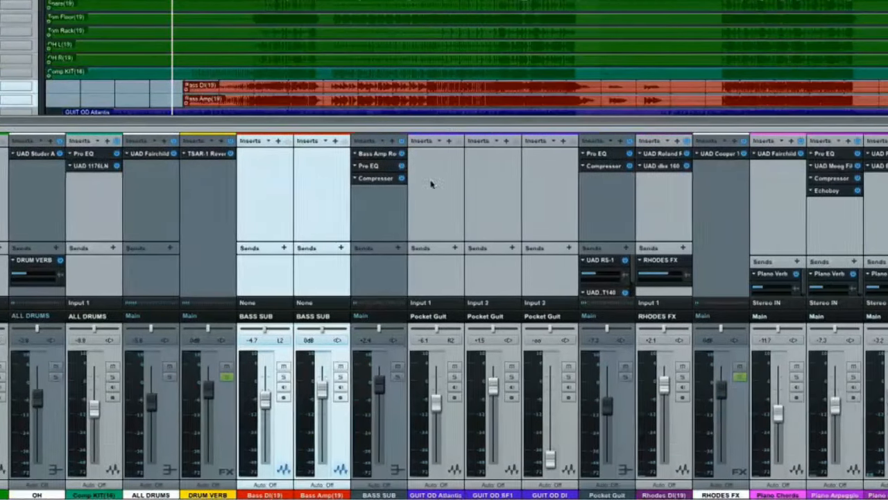
{"action": "scroll", "coordinate": [428, 177], "scroll_direction": "right", "scroll_amount": 8}
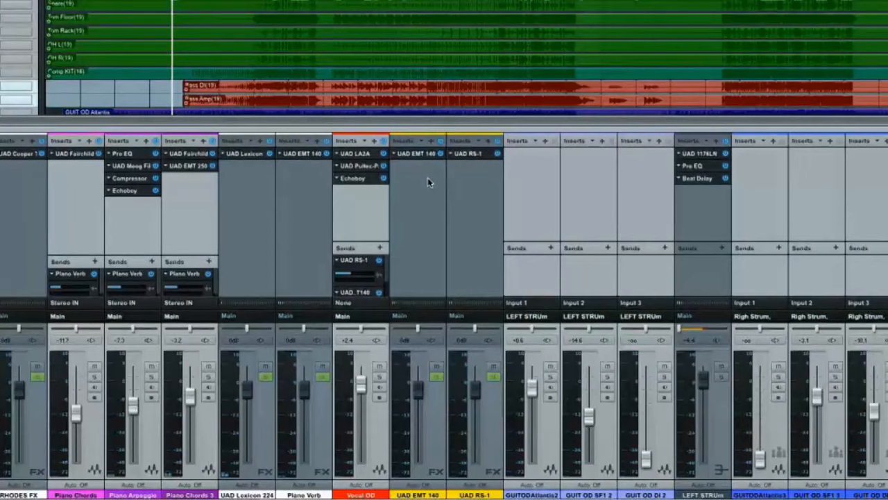
{"action": "scroll", "coordinate": [428, 178], "scroll_direction": "right", "scroll_amount": 3}
{"action": "scroll", "coordinate": [426, 177], "scroll_direction": "right", "scroll_amount": 10}
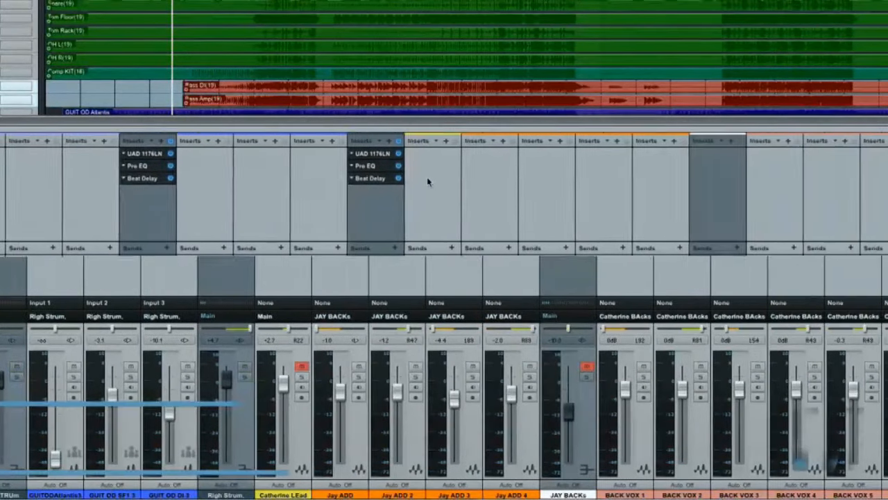
{"action": "scroll", "coordinate": [426, 177], "scroll_direction": "left", "scroll_amount": 1}
{"action": "scroll", "coordinate": [427, 177], "scroll_direction": "right", "scroll_amount": 2}
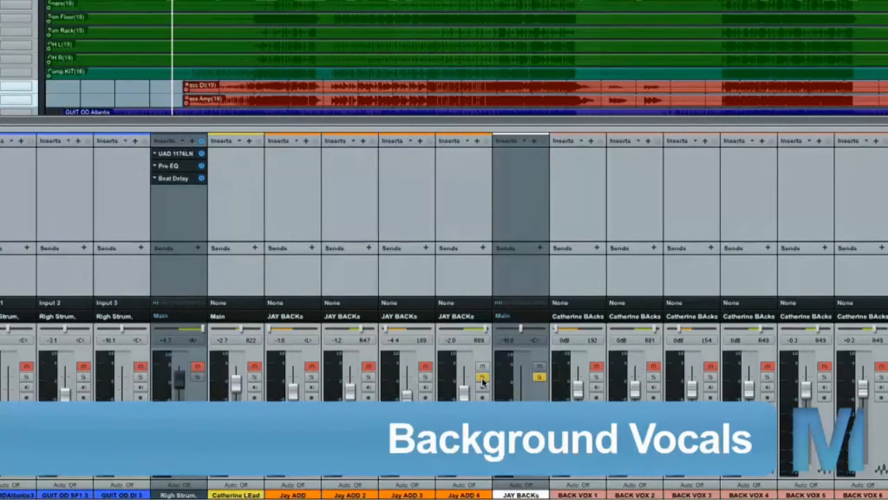
{"action": "left_click", "coordinate": [539, 377]}
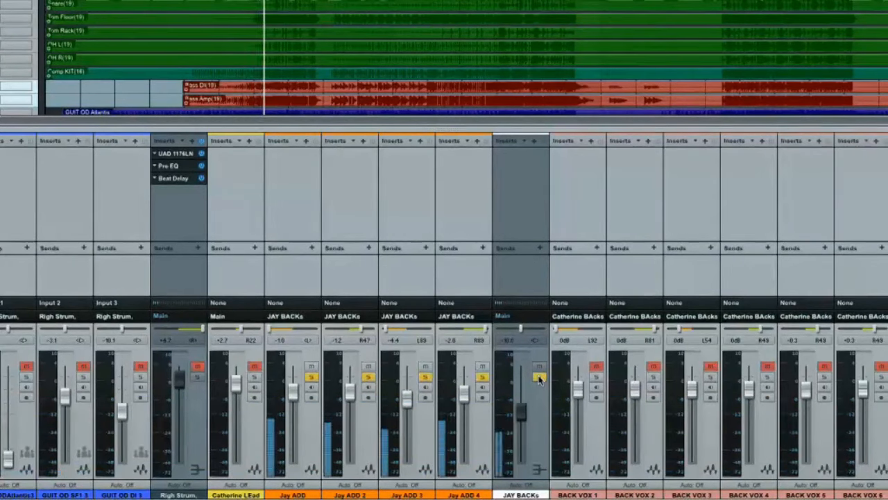
- Insert a Pro EQ on the ADD backing-vocal bus
{"action": "key", "text": "F5"}
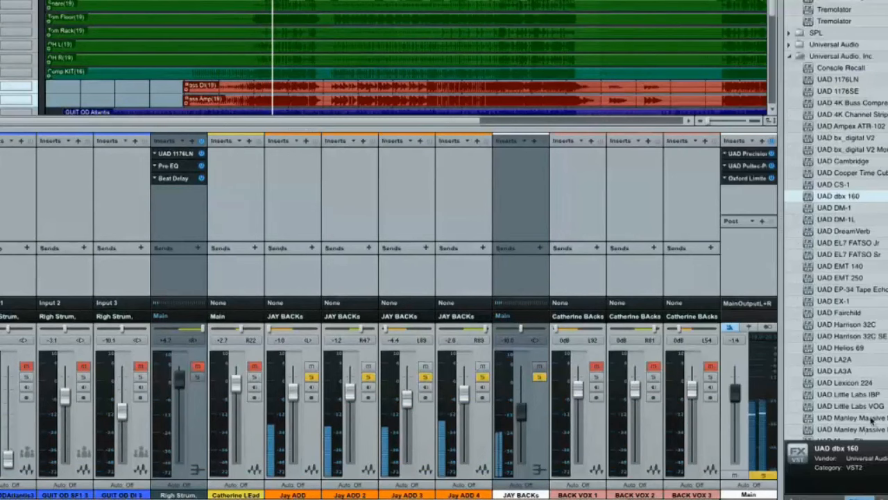
{"action": "scroll", "coordinate": [852, 310], "scroll_direction": "down", "scroll_amount": 15}
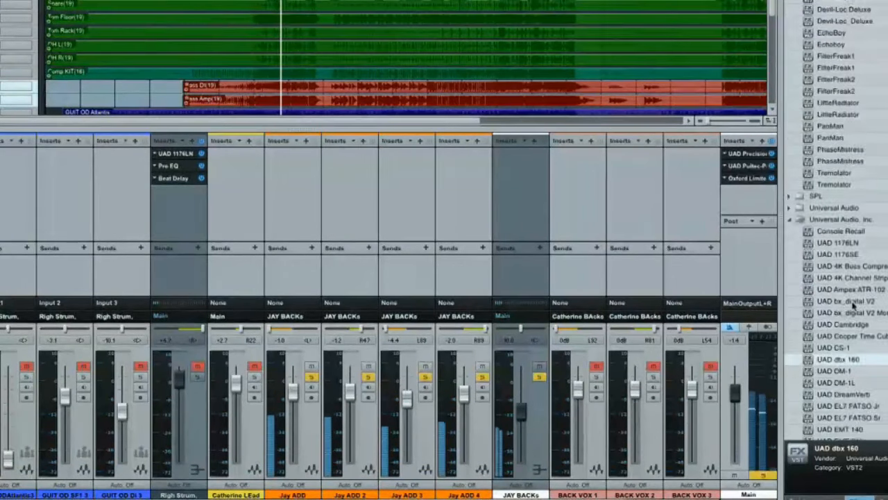
{"action": "scroll", "coordinate": [852, 305], "scroll_direction": "up", "scroll_amount": 10}
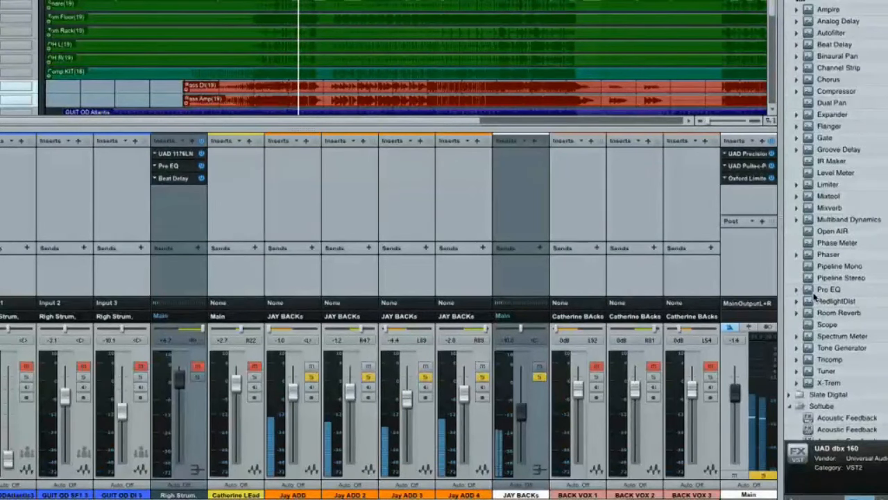
{"action": "left_click_drag", "start_coordinate": [810, 293], "coordinate": [525, 178]}
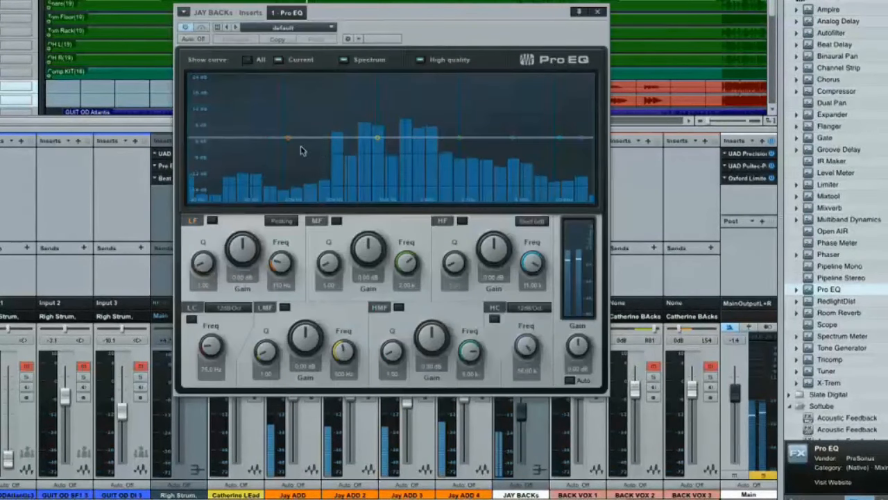
- Cut the low mids of the ADD backing-vocal bus about 6.5 dB near 232 Hz and enable a low cut at about 135 Hz
{"action": "left_click_drag", "start_coordinate": [373, 140], "coordinate": [330, 150]}
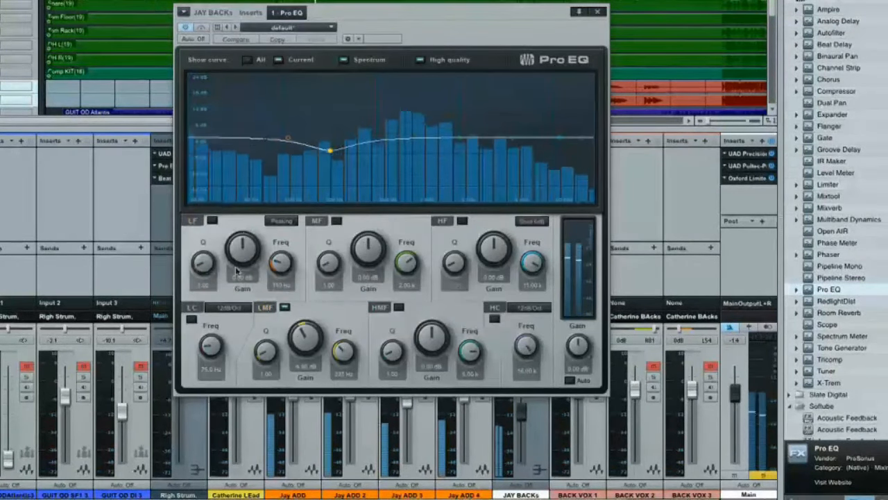
{"action": "left_click", "coordinate": [192, 319]}
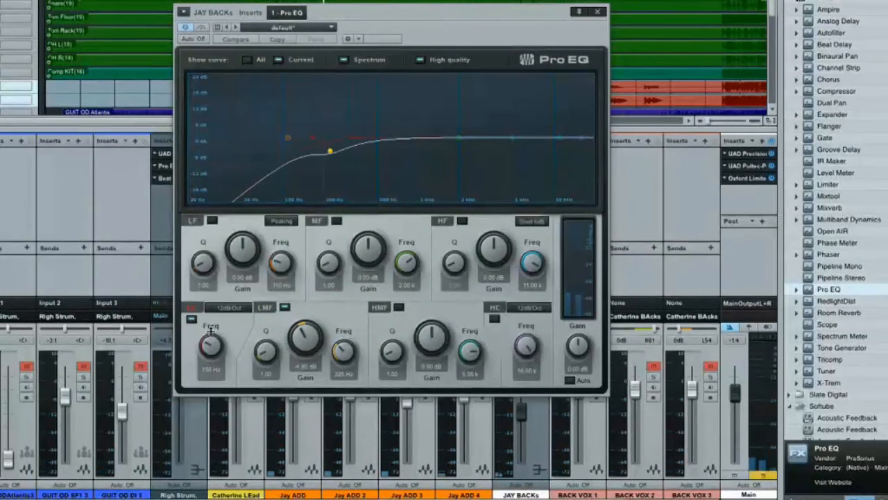
{"action": "key", "text": "space"}
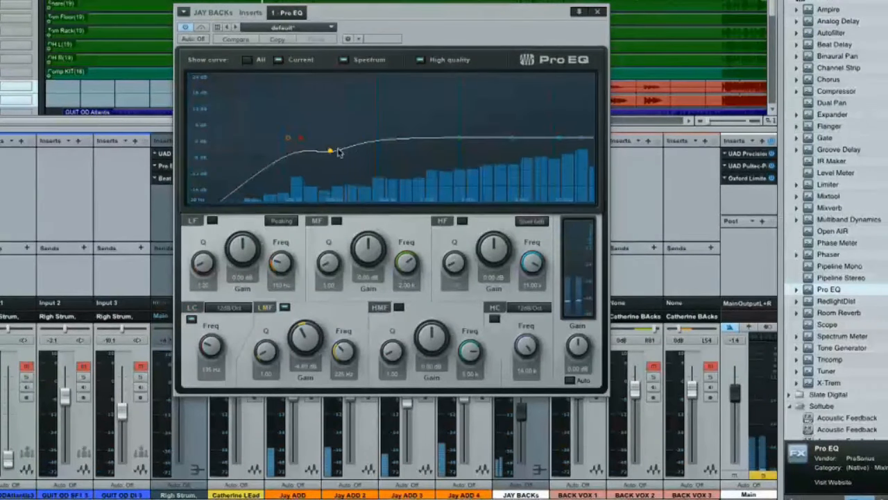
{"action": "left_click_drag", "start_coordinate": [331, 150], "coordinate": [332, 153]}
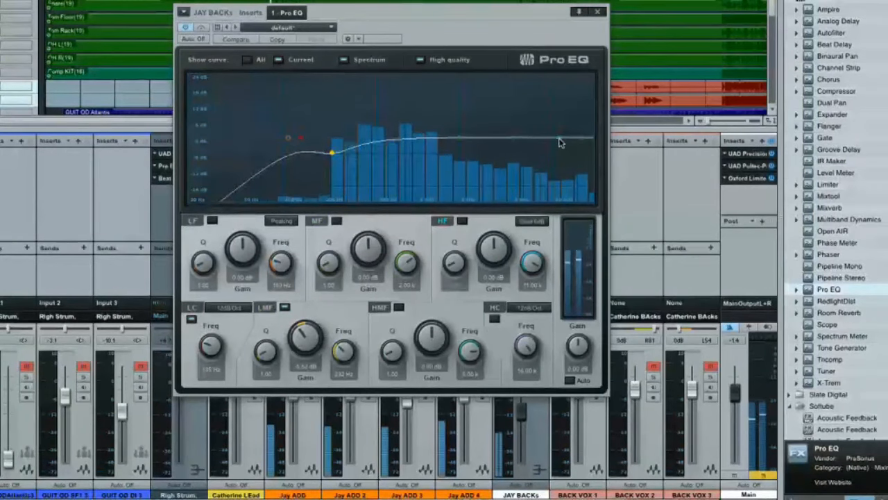
- Boost the Pro EQ's high shelf about 5.3 dB near 6.7 kHz and shift the low-mid cut to about 258 Hz
{"action": "left_click_drag", "start_coordinate": [561, 139], "coordinate": [532, 123]}
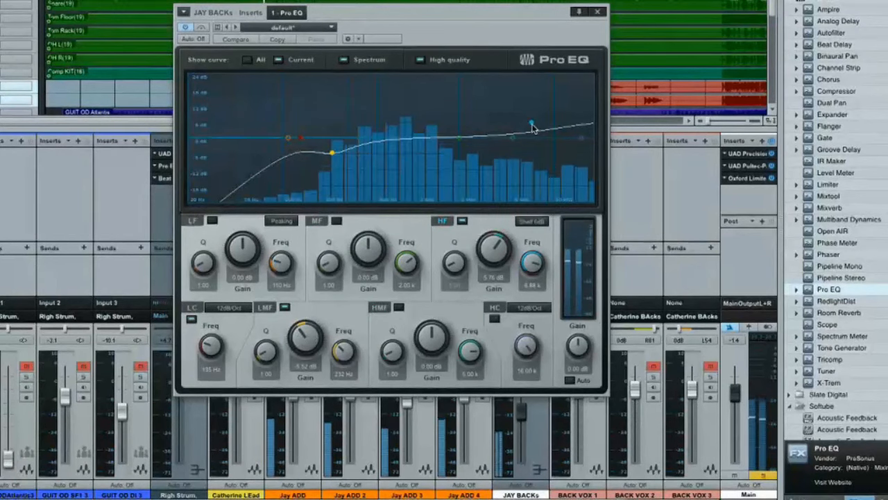
{"action": "left_click_drag", "start_coordinate": [532, 123], "coordinate": [531, 127]}
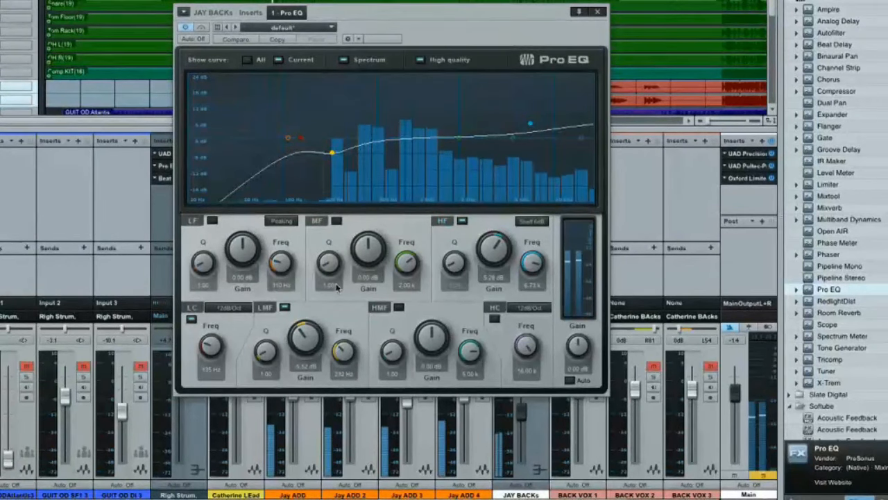
{"action": "left_click_drag", "start_coordinate": [345, 352], "coordinate": [346, 351]}
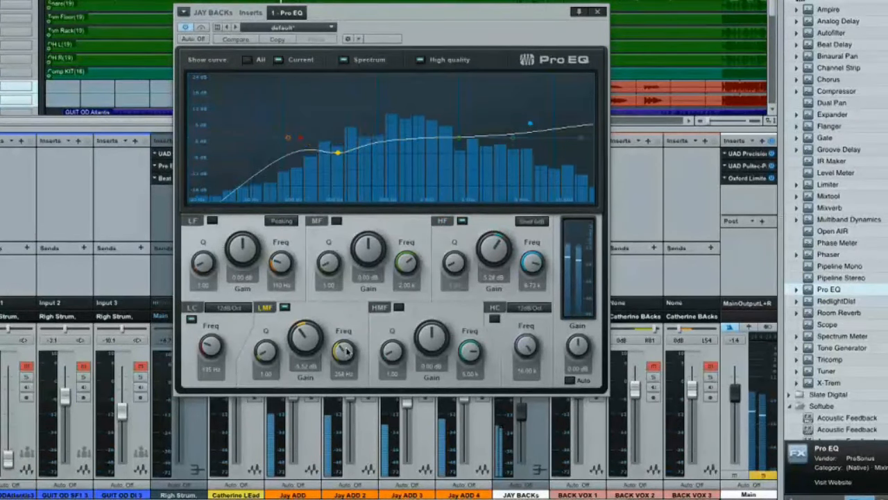
- Compare the ADD backing vocals with the Pro EQ bypassed and active
{"action": "left_click", "coordinate": [186, 28]}
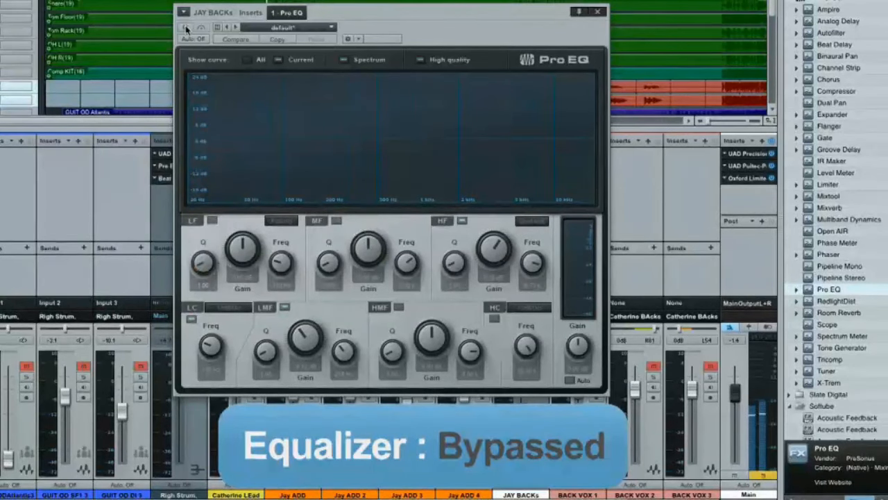
{"action": "left_click", "coordinate": [186, 28]}
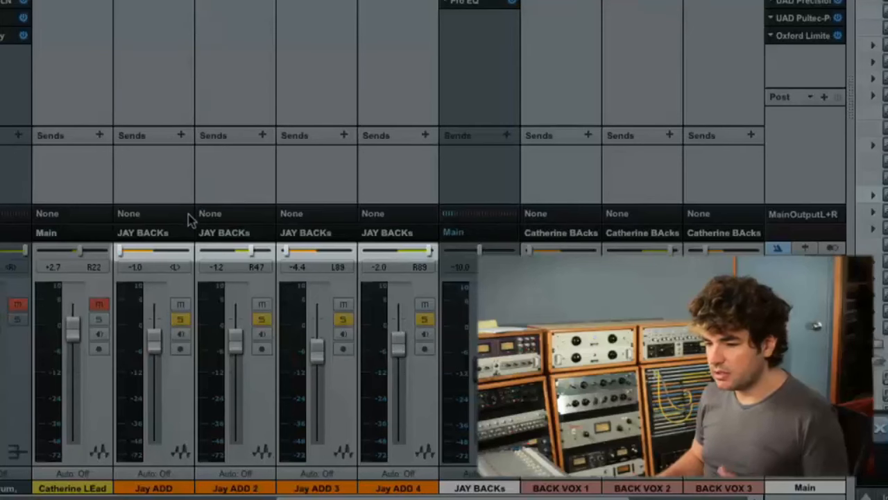
- Pan the ADD 2 backing-vocal track to R92 and play back the soloed backing vocals
{"action": "left_click_drag", "start_coordinate": [248, 257], "coordinate": [272, 257]}
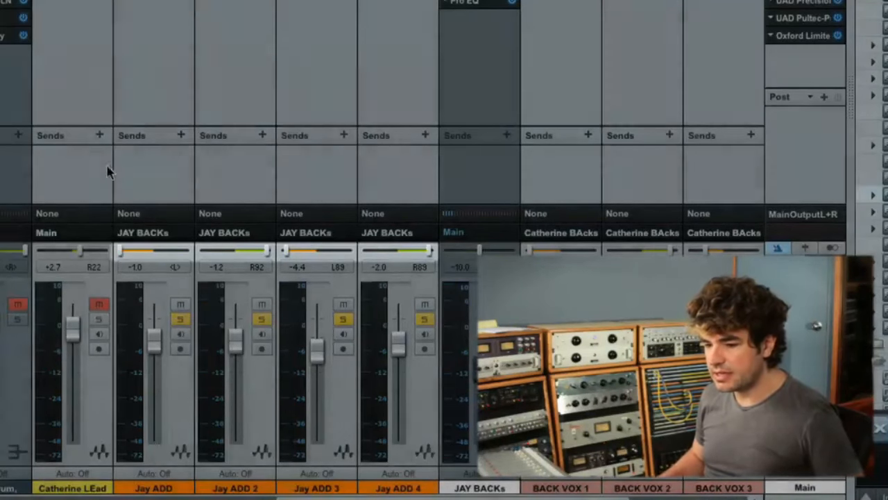
{"action": "key", "text": "space"}
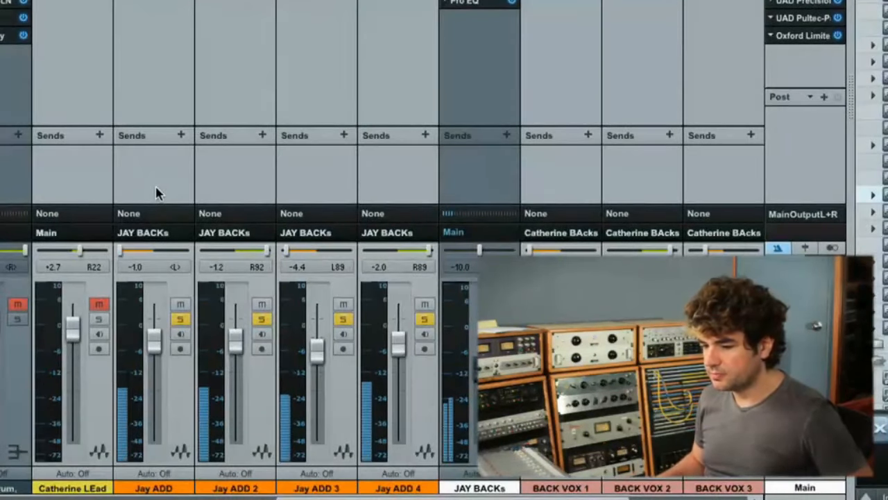
- Copy the UAD RS-1 and UAD EMT 140 sends from Vocal OD to the ADD backing-vocal bus and raise its EMT 140 send level
{"action": "scroll", "coordinate": [156, 193], "scroll_direction": "left", "scroll_amount": 1}
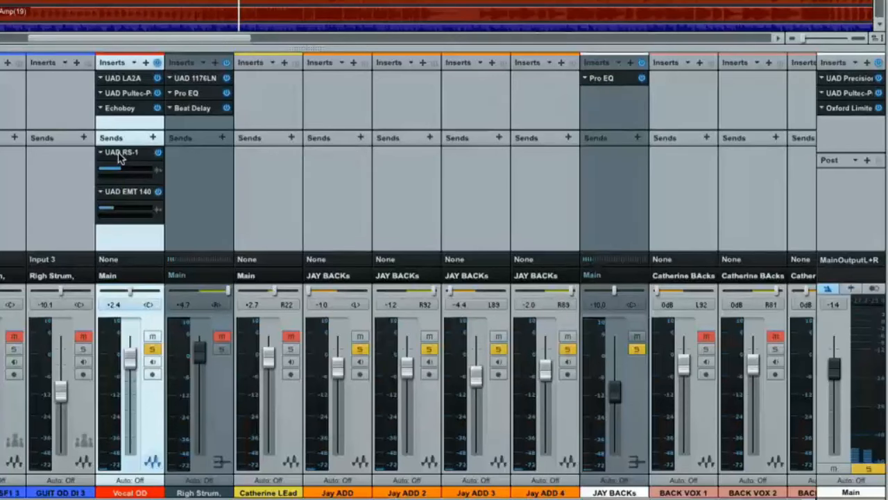
{"action": "left_click_drag", "start_coordinate": [122, 157], "coordinate": [587, 157]}
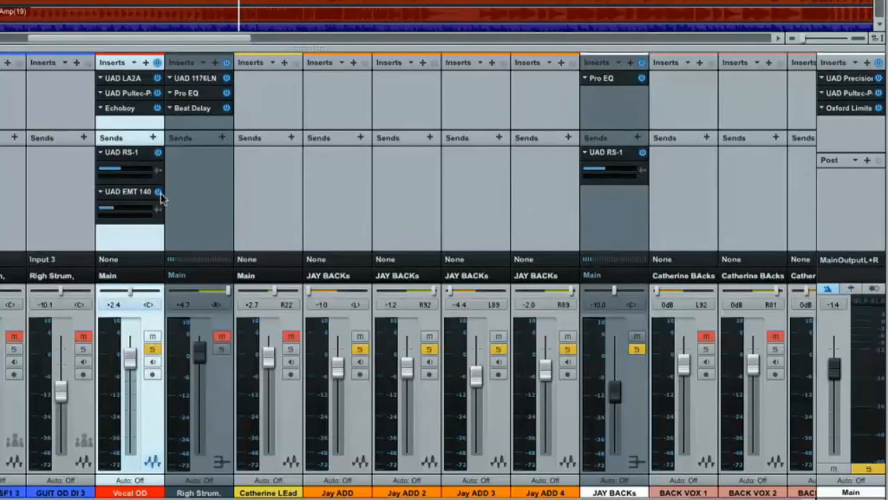
{"action": "left_click_drag", "start_coordinate": [136, 199], "coordinate": [627, 207]}
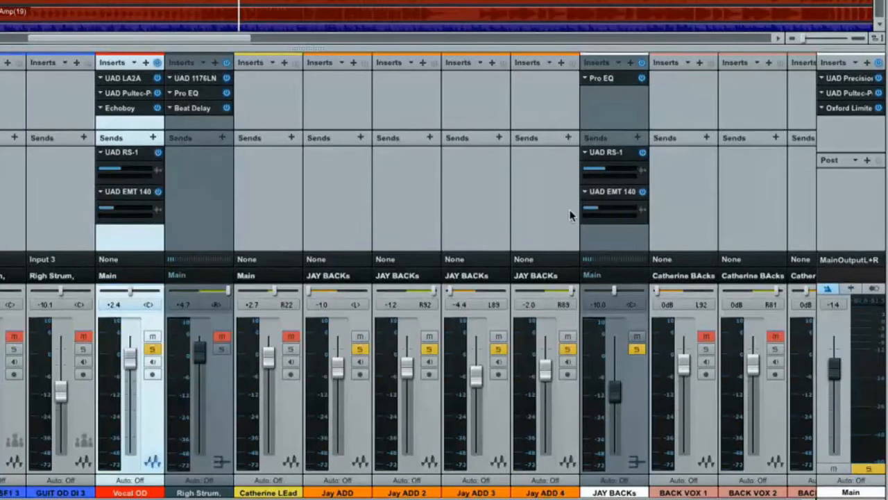
{"action": "key", "text": "space"}
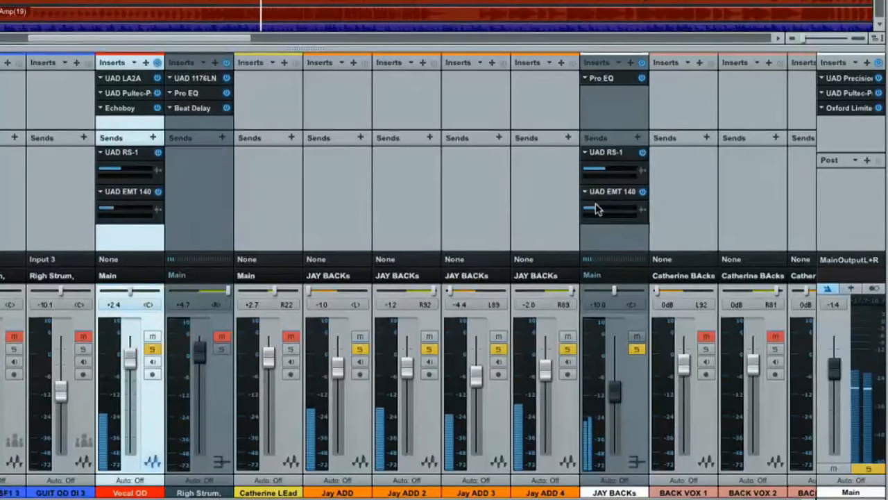
{"action": "left_click_drag", "start_coordinate": [595, 209], "coordinate": [612, 212]}
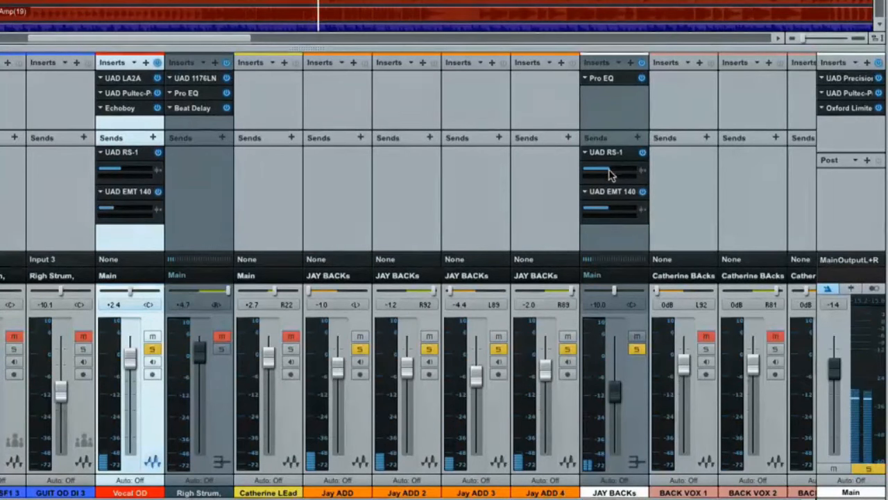
- Take the ADD backing-vocal bus out of solo and solo the bus that collects BACK VOX 1 to 7
{"action": "scroll", "coordinate": [594, 323], "scroll_direction": "right", "scroll_amount": 5}
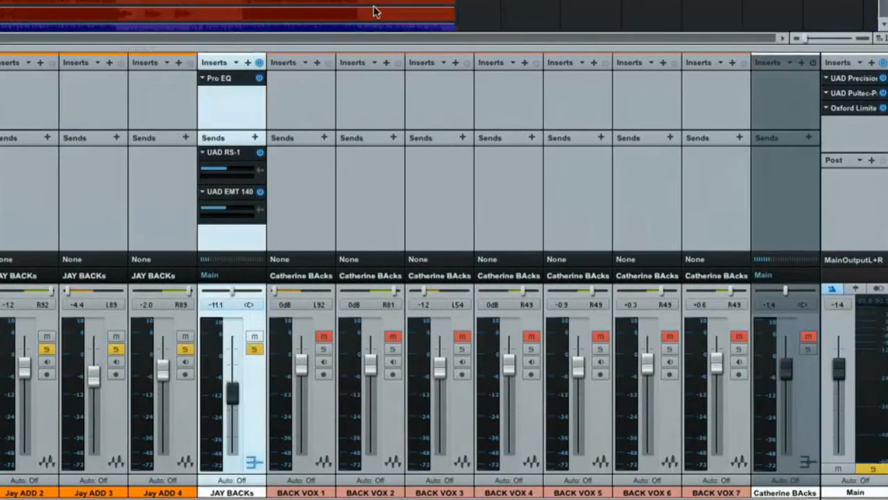
{"action": "scroll", "coordinate": [569, 17], "scroll_direction": "down", "scroll_amount": 5}
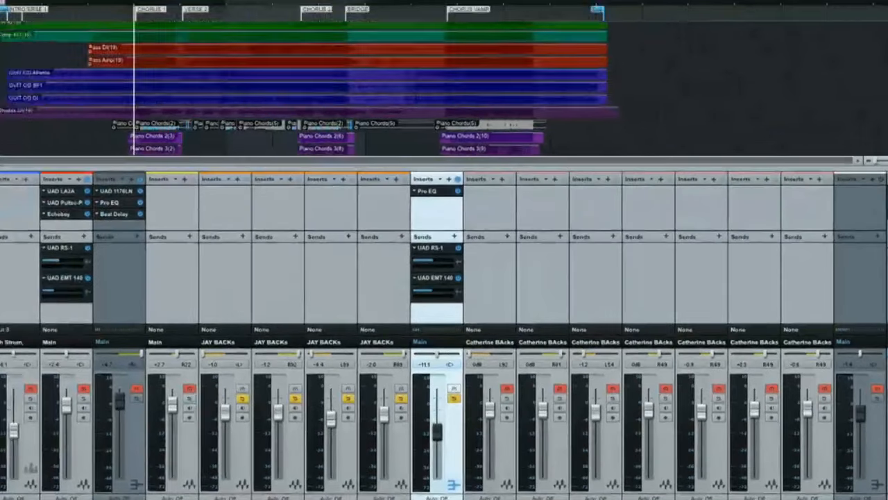
{"action": "scroll", "coordinate": [569, 17], "scroll_direction": "down", "scroll_amount": 5}
{"action": "scroll", "coordinate": [569, 17], "scroll_direction": "up", "scroll_amount": 2}
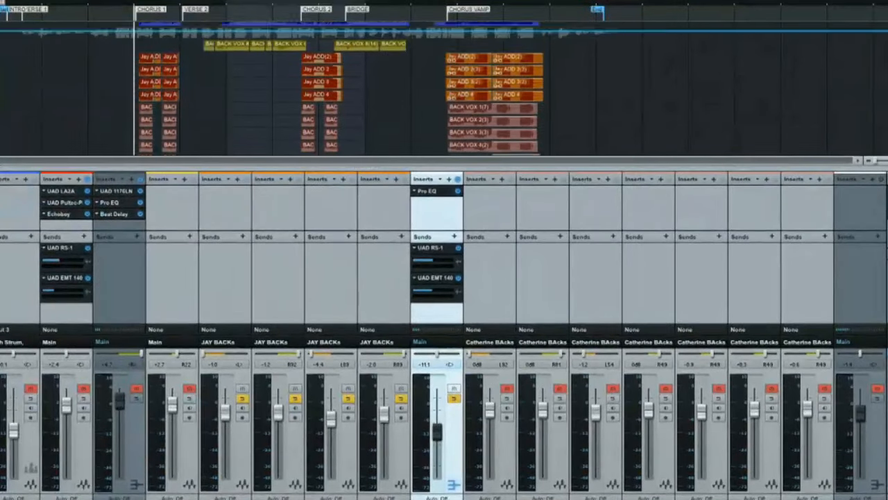
{"action": "scroll", "coordinate": [445, 89], "scroll_direction": "down", "scroll_amount": 2}
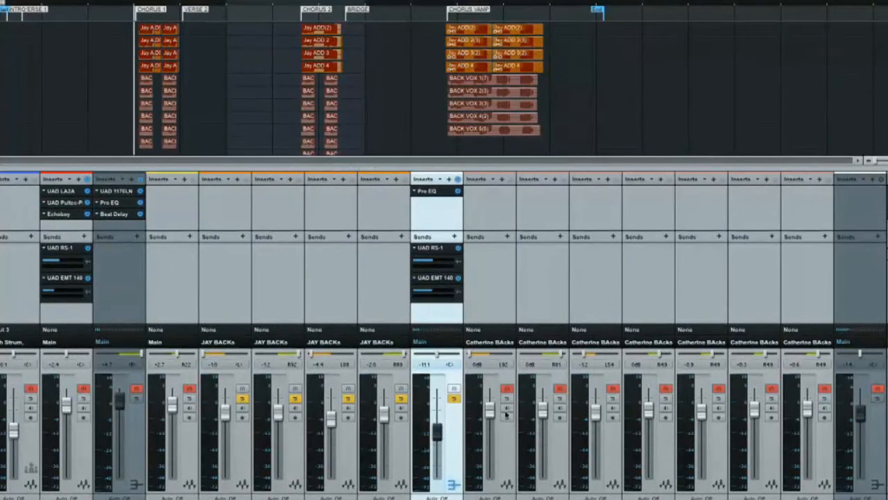
{"action": "left_click", "coordinate": [453, 399]}
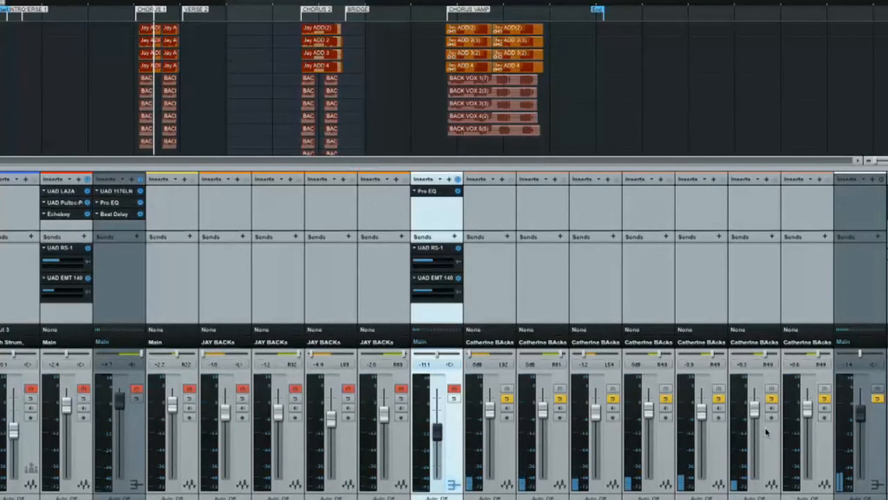
- Insert a Pro EQ on the BACK VOX bus with a low cut at 155 Hz and a 3.6 dB low-mid cut at 220 Hz
{"action": "key", "text": "F5"}
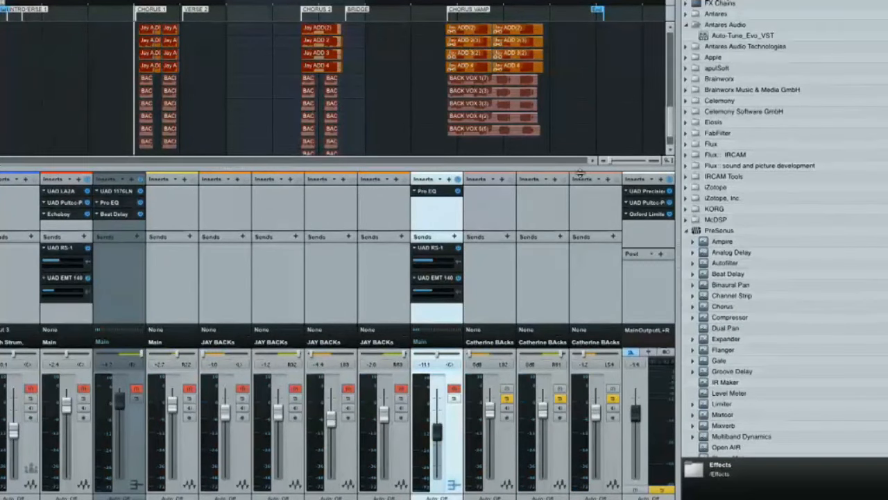
{"action": "scroll", "coordinate": [580, 174], "scroll_direction": "right", "scroll_amount": 5}
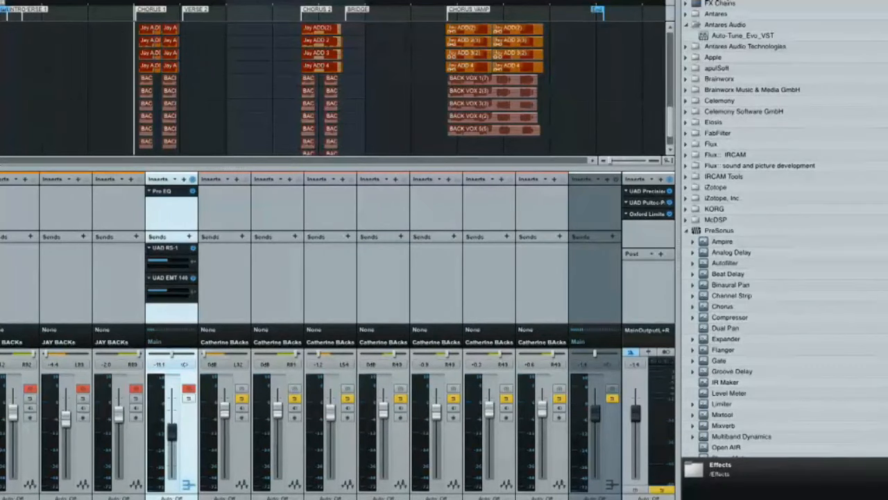
{"action": "scroll", "coordinate": [784, 229], "scroll_direction": "down", "scroll_amount": 5}
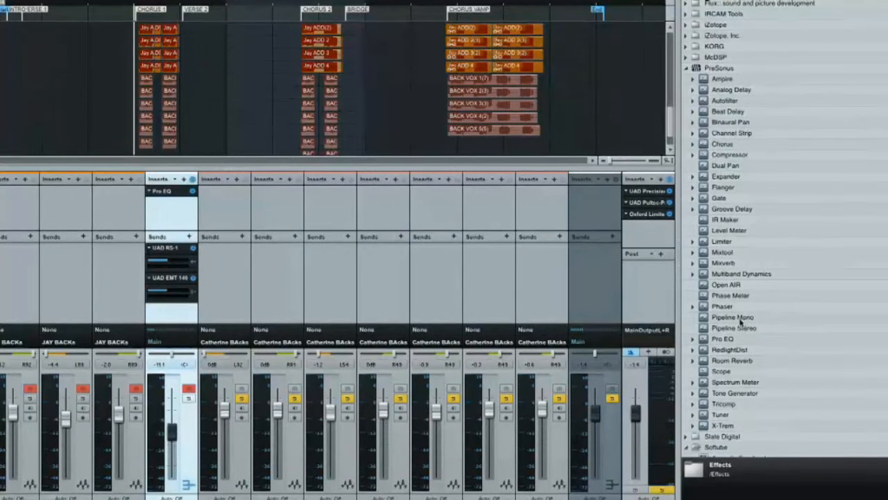
{"action": "left_click_drag", "start_coordinate": [706, 339], "coordinate": [583, 189]}
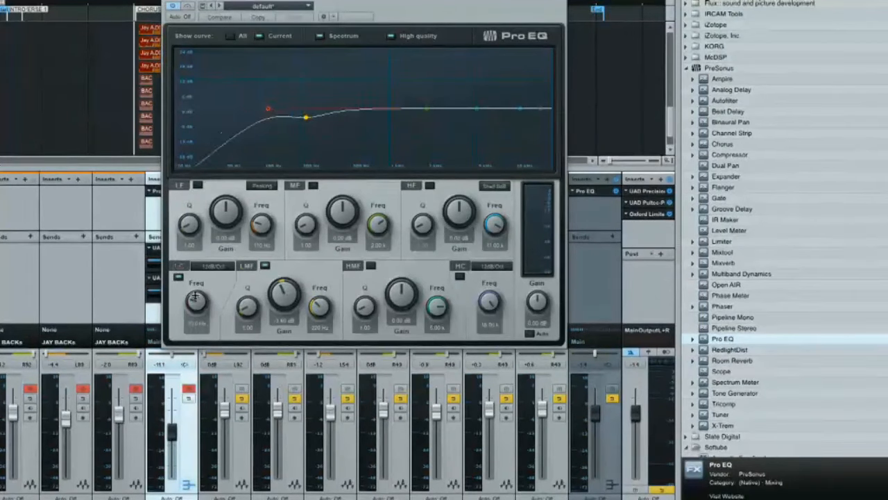
{"action": "left_click_drag", "start_coordinate": [485, 3], "coordinate": [549, 9]}
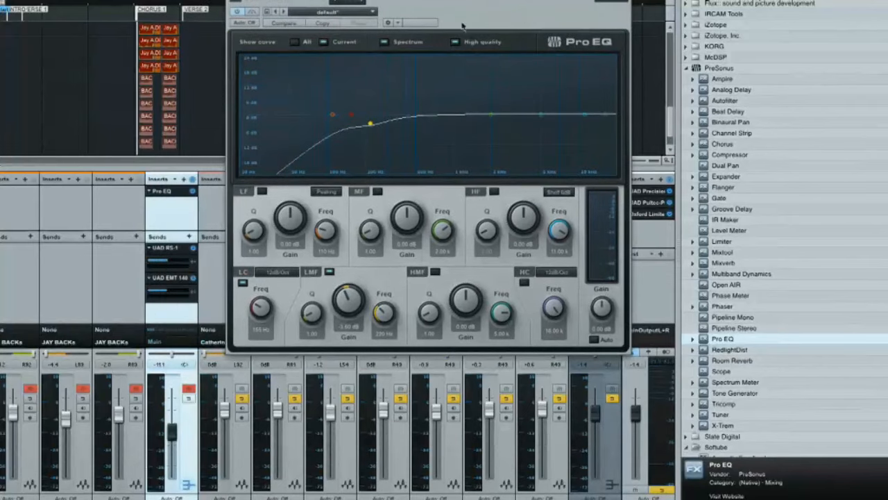
- Move the BACK VOX bus EQ's low-mid cut to about -4.6 dB at 280 Hz, boost its high shelf about 5.5 dB, and compare with bypass
{"action": "key", "text": "space"}
{"action": "scroll", "coordinate": [162, 8], "scroll_direction": "up", "scroll_amount": 5}
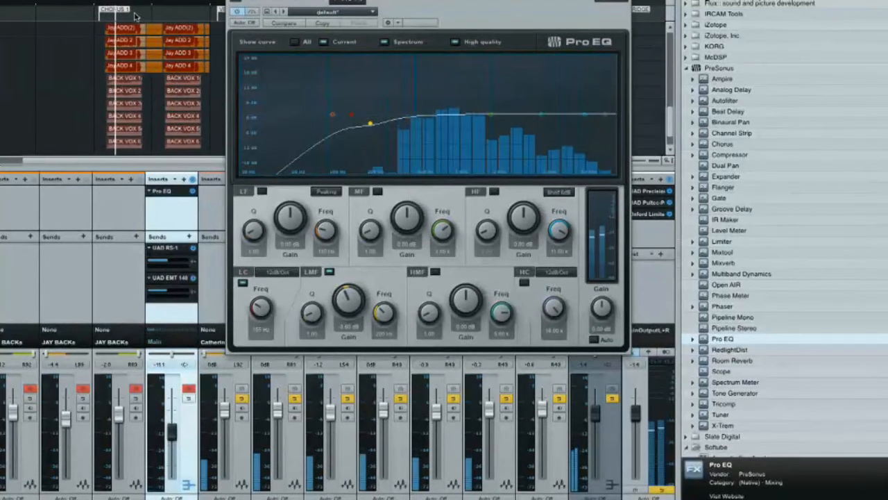
{"action": "mouse_move", "coordinate": [370, 123]}
{"action": "left_mouse_down"}
{"action": "mouse_move", "coordinate": [403, 131]}
{"action": "mouse_move", "coordinate": [383, 126]}
{"action": "left_mouse_up"}
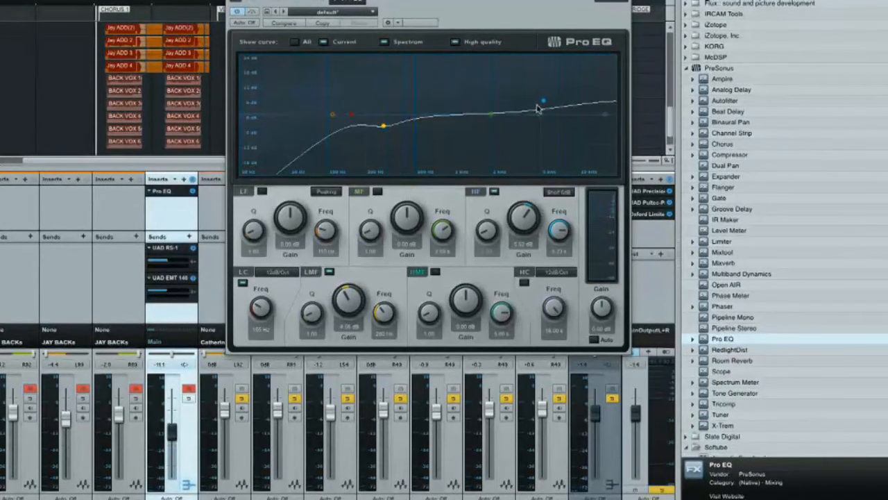
{"action": "key", "text": "space"}
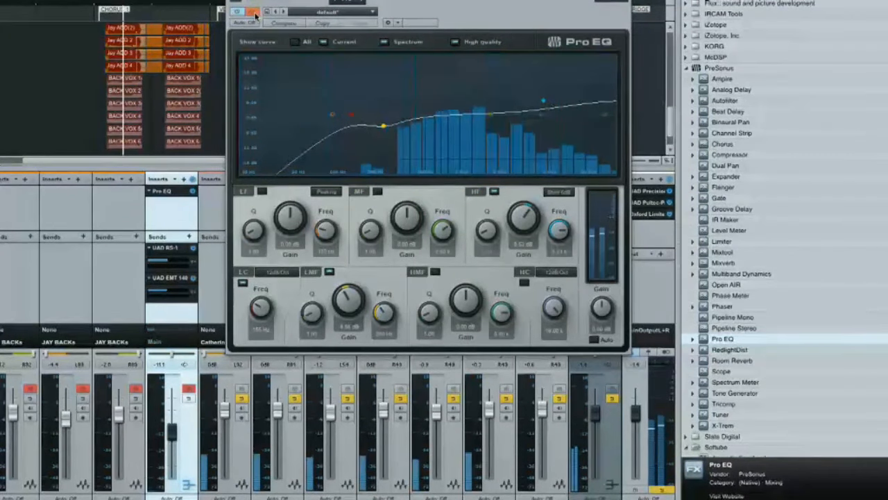
{"action": "key", "text": "space"}
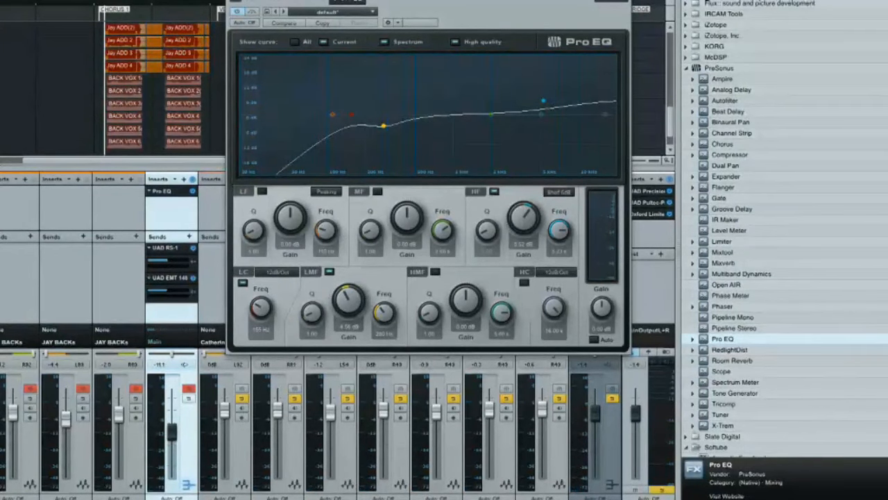
- Insert the UAD Studer A800 before the Pro EQ on the BACK VOX bus and play back the soloed vocals
{"action": "scroll", "coordinate": [785, 264], "scroll_direction": "down", "scroll_amount": 20}
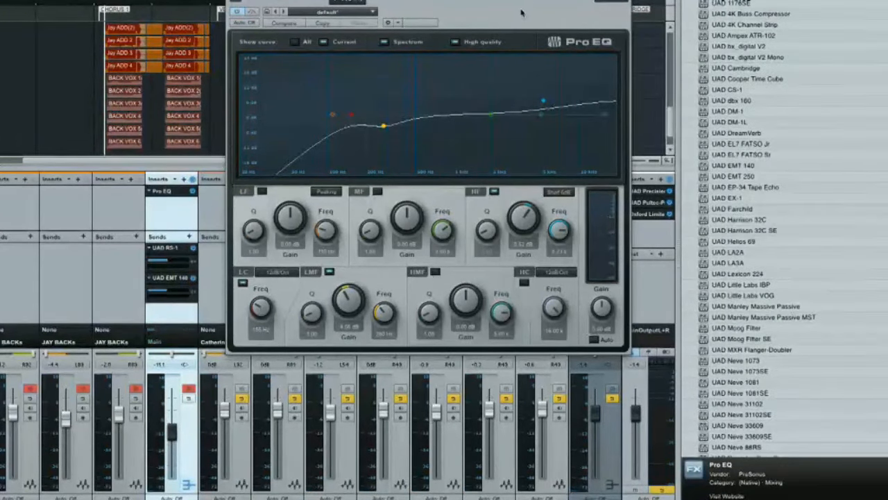
{"action": "left_click_drag", "start_coordinate": [526, 2], "coordinate": [312, 0]}
{"action": "scroll", "coordinate": [777, 278], "scroll_direction": "down", "scroll_amount": 7}
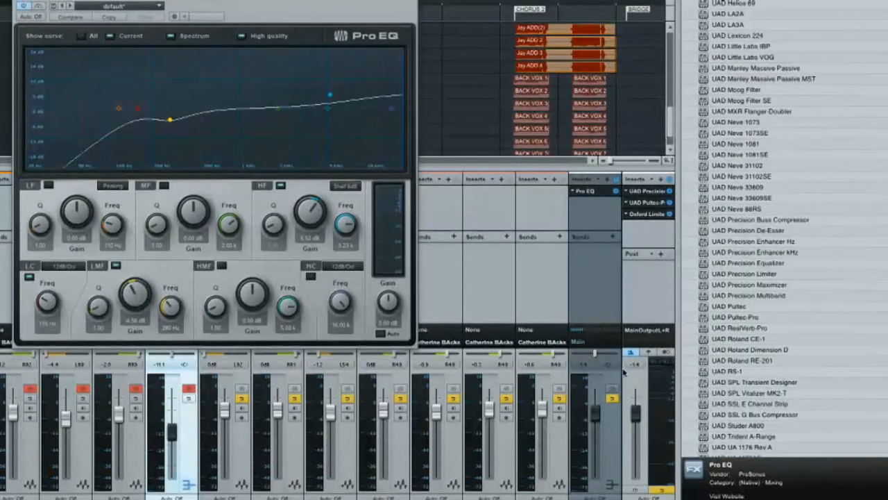
{"action": "left_click_drag", "start_coordinate": [701, 429], "coordinate": [585, 190]}
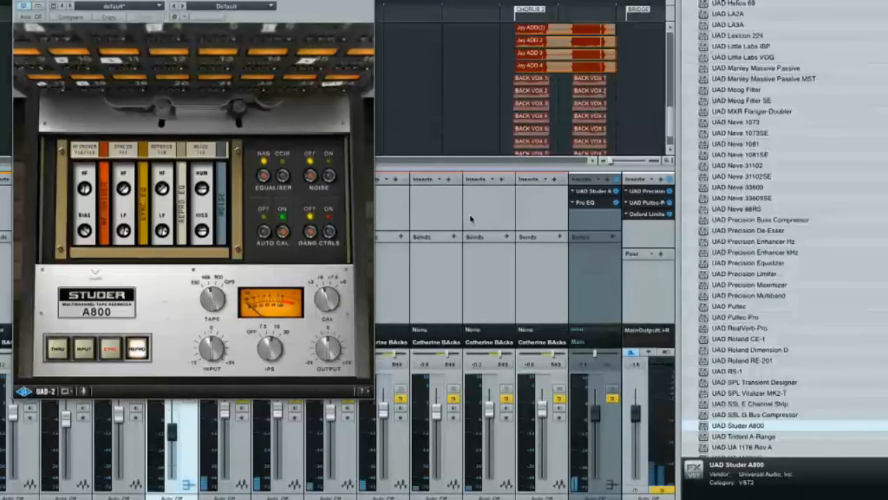
{"action": "left_click_drag", "start_coordinate": [290, 4], "coordinate": [720, 25]}
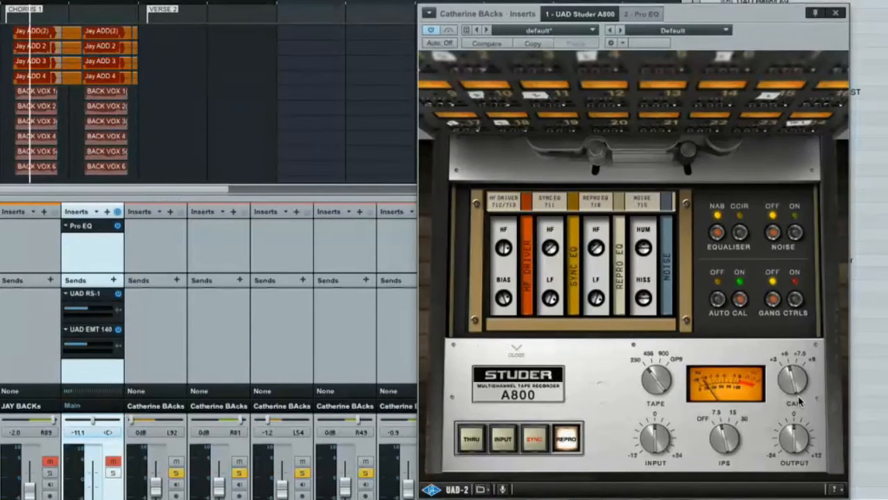
{"action": "left_click", "coordinate": [834, 16]}
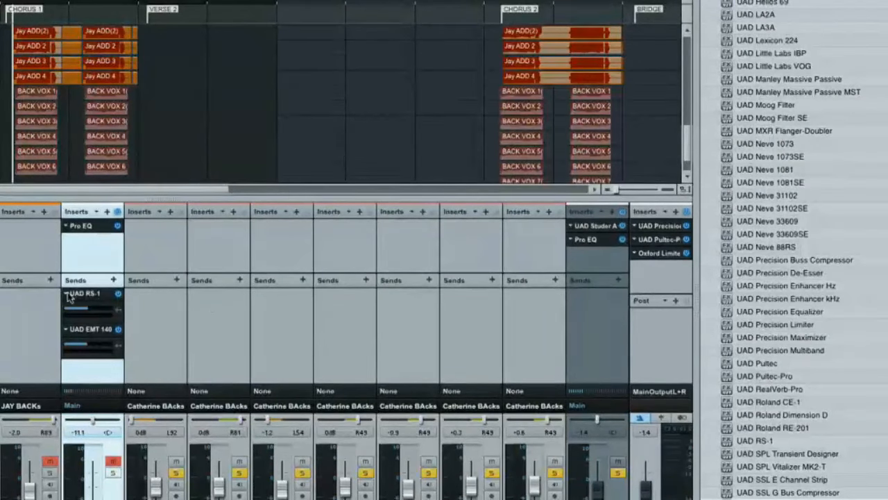
- Copy the UAD RS-1 and UAD EMT 140 sends from the ADD backing-vocal bus to the BACK VOX bus and listen
{"action": "left_click_drag", "start_coordinate": [184, 300], "coordinate": [573, 303]}
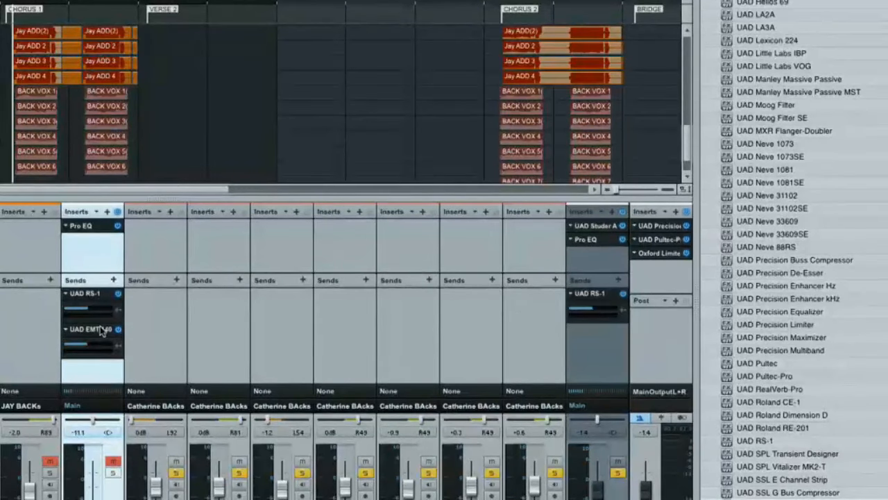
{"action": "left_click_drag", "start_coordinate": [88, 333], "coordinate": [582, 340]}
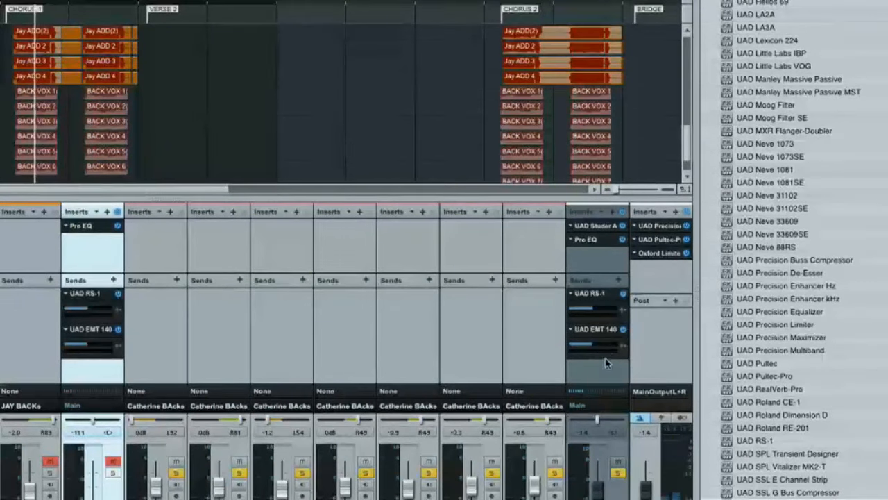
{"action": "key", "text": "space"}
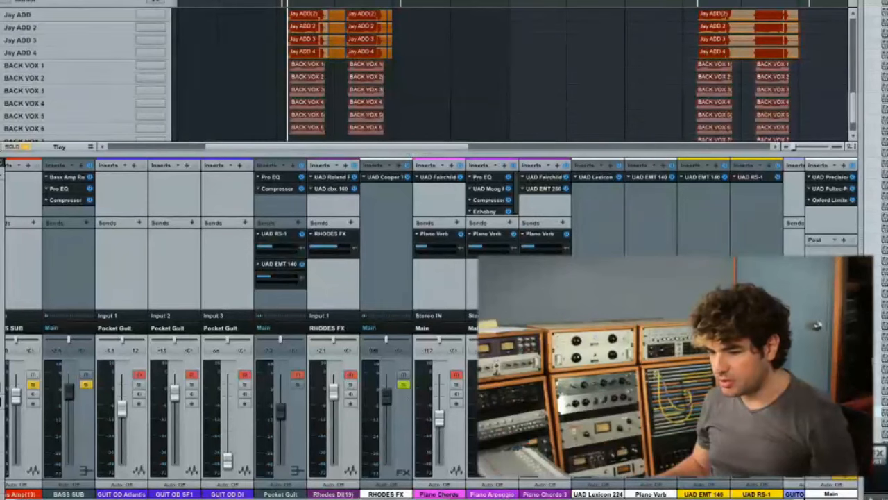
- Play back the song around CHORUS 1, going from the soloed tracks to the full mix
{"action": "scroll", "coordinate": [473, 285], "scroll_direction": "right", "scroll_amount": 3}
{"action": "key", "text": "space"}
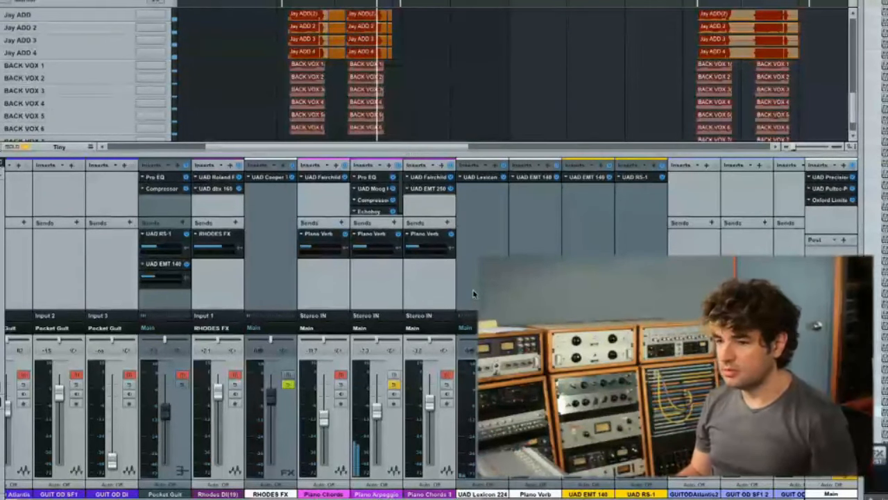
{"action": "key", "text": "space"}
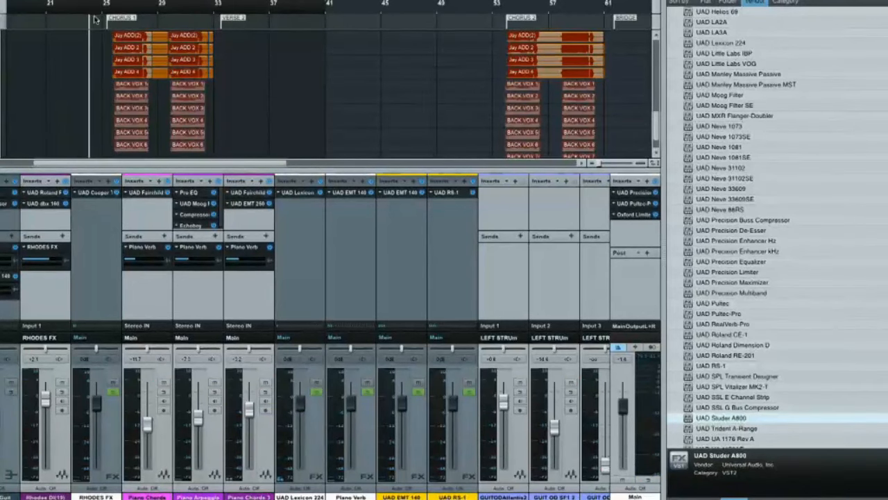
{"action": "key", "text": "F5"}
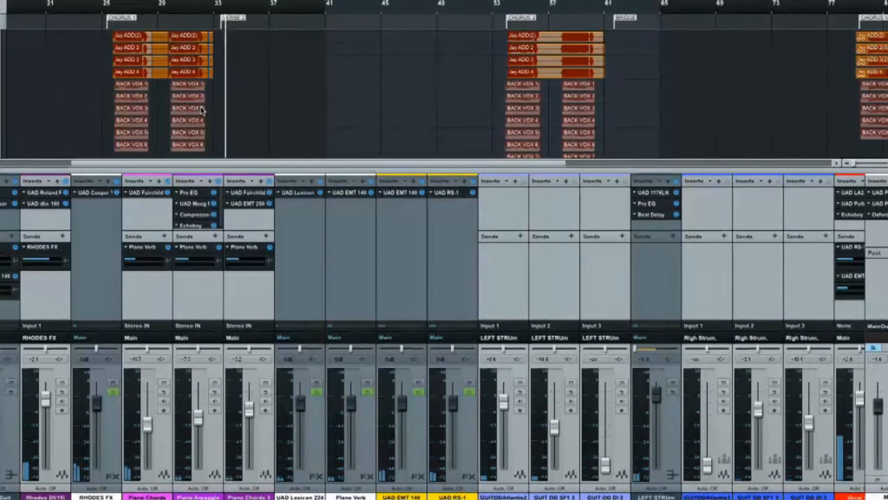
{"action": "key", "text": "space"}
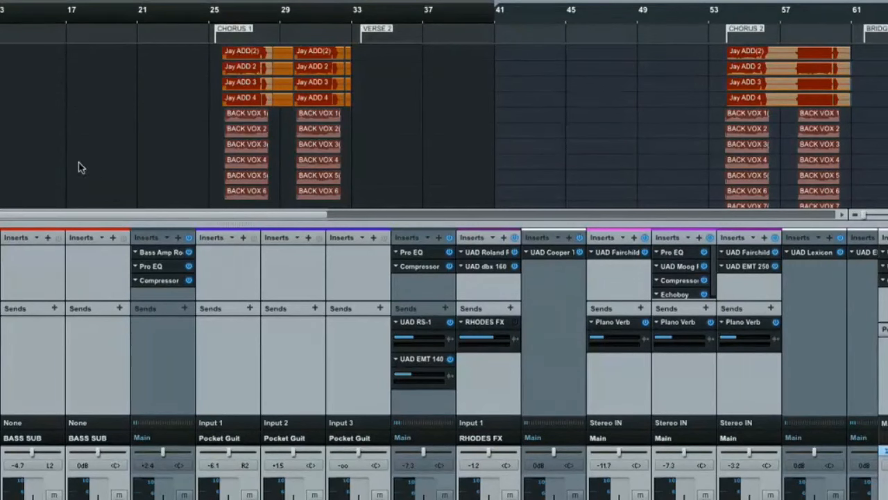
- Add the UAD EP-34 Tape Echo as a send effect on the ADD backing-vocal bus
{"action": "scroll", "coordinate": [256, 342], "scroll_direction": "right", "scroll_amount": 10}
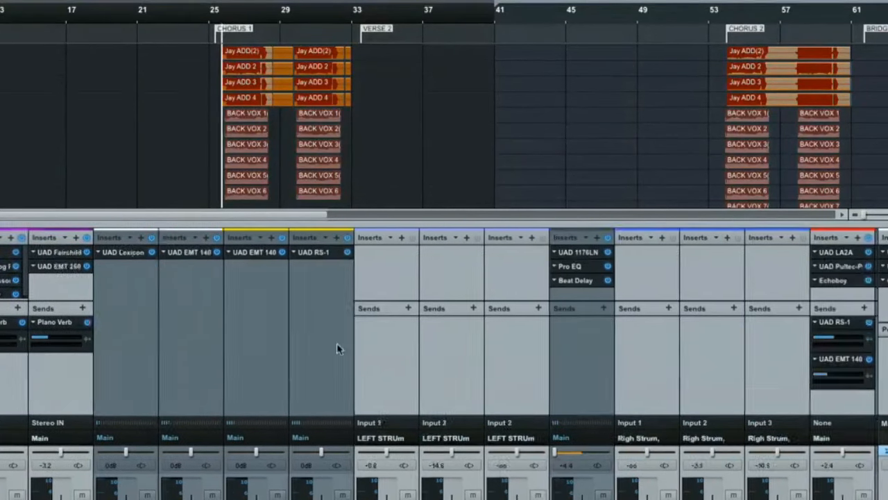
{"action": "scroll", "coordinate": [336, 347], "scroll_direction": "right", "scroll_amount": 10}
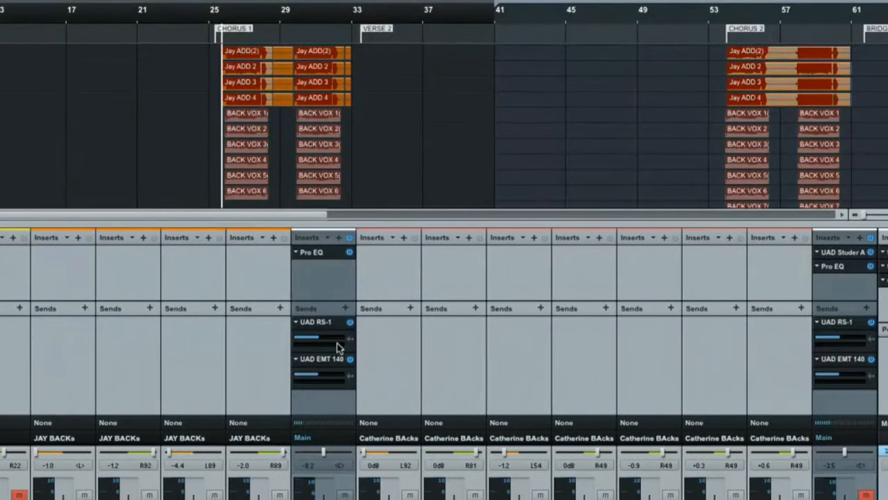
{"action": "key", "text": "F5"}
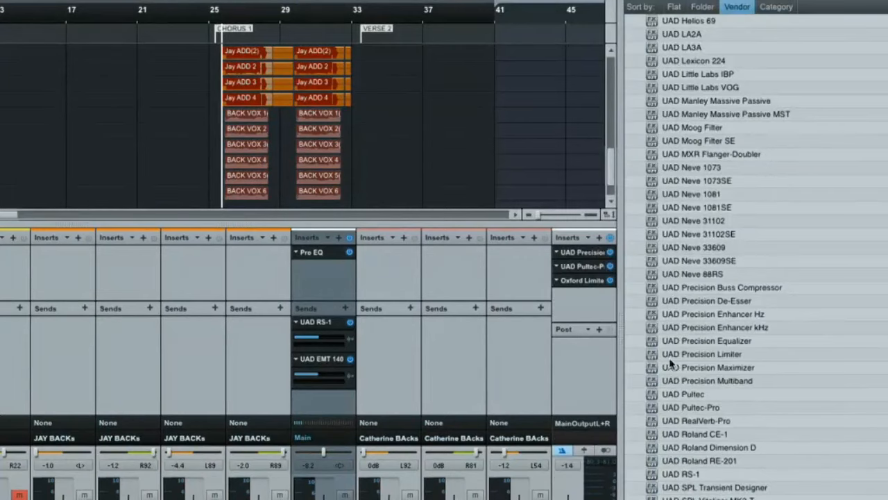
{"action": "scroll", "coordinate": [671, 361], "scroll_direction": "up", "scroll_amount": 6}
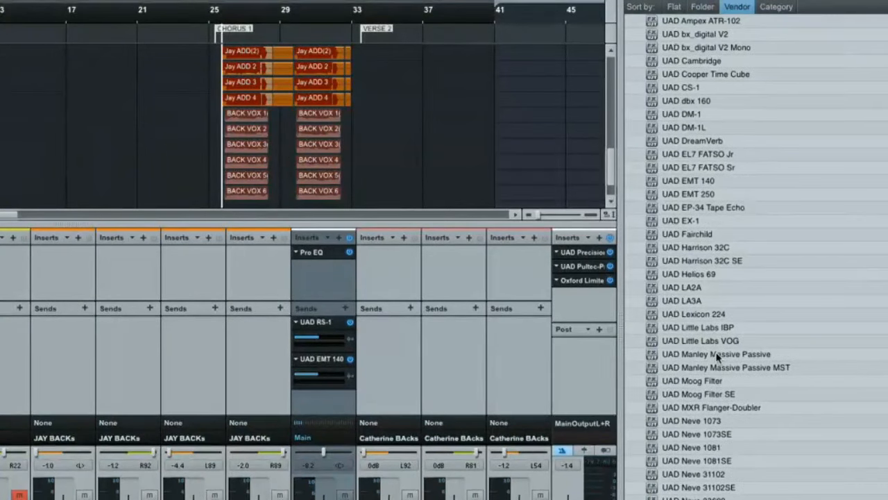
{"action": "scroll", "coordinate": [718, 357], "scroll_direction": "up", "scroll_amount": 2}
{"action": "scroll", "coordinate": [668, 297], "scroll_direction": "up", "scroll_amount": 4}
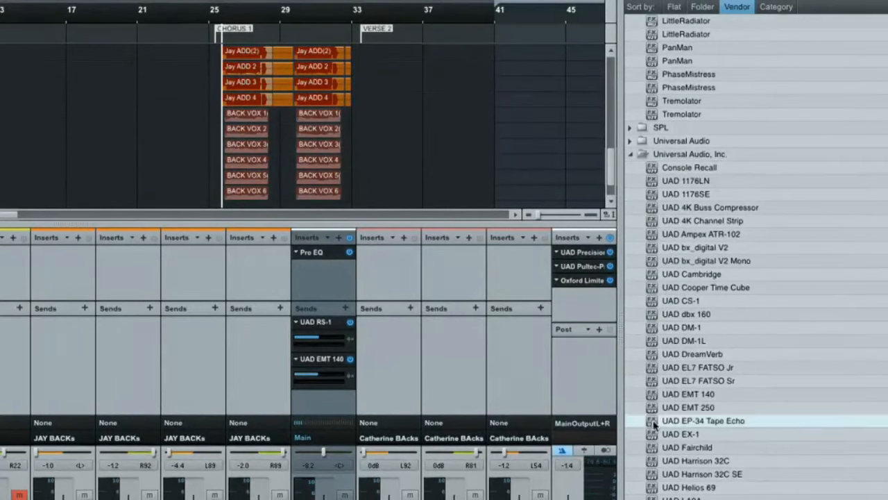
{"action": "left_click_drag", "start_coordinate": [653, 425], "coordinate": [352, 400]}
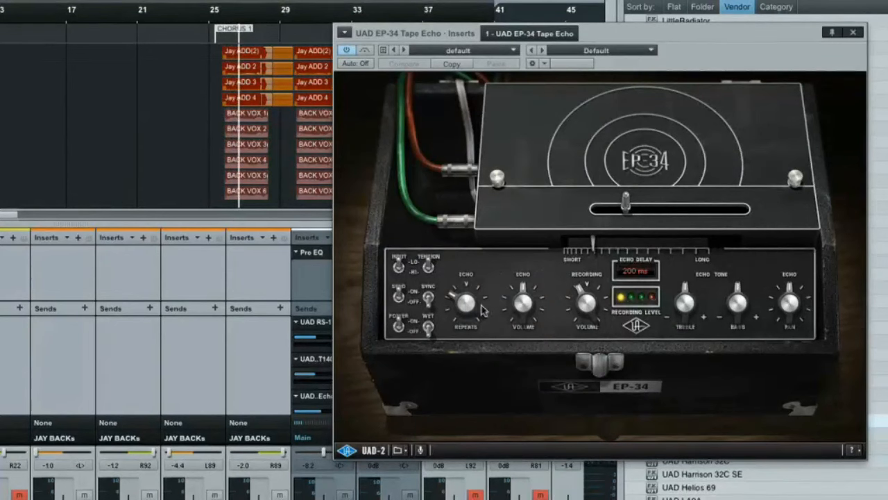
- Lower the EP-34 Tape Echo's repeats and echo volume during playback and move its window clear of the bus channels
{"action": "left_click_drag", "start_coordinate": [524, 303], "coordinate": [536, 232]}
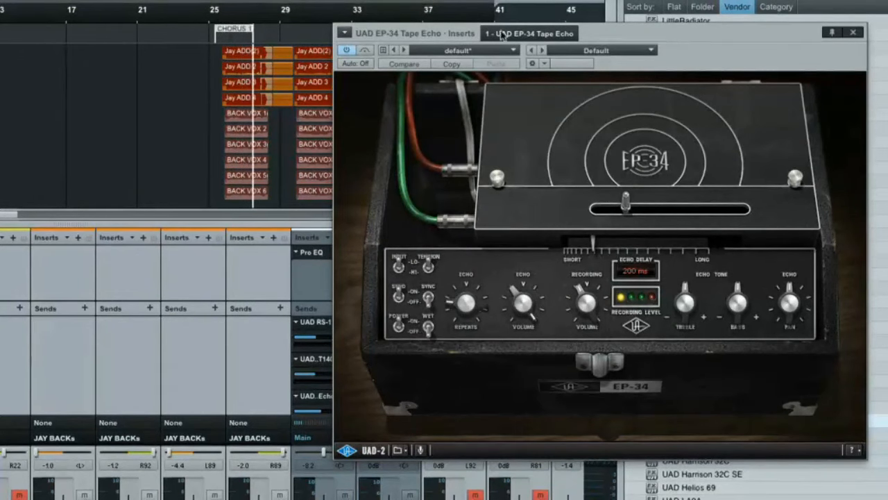
{"action": "left_click_drag", "start_coordinate": [612, 29], "coordinate": [763, 22]}
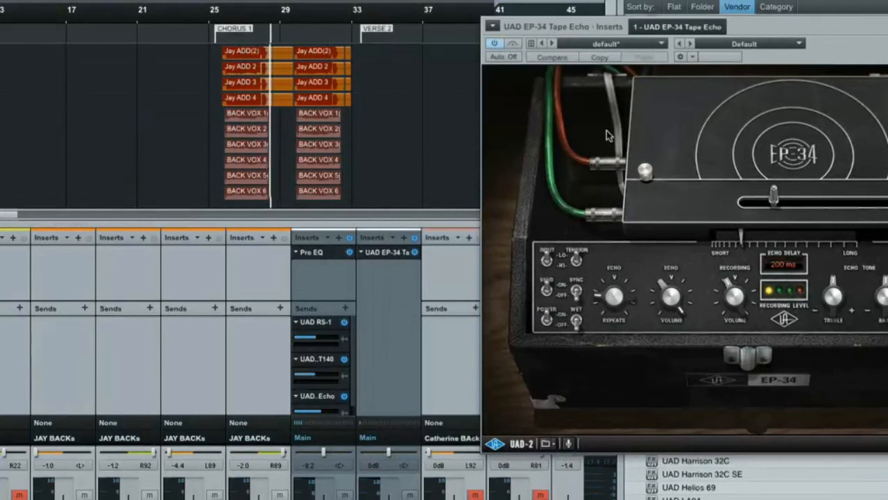
{"action": "key", "text": "space"}
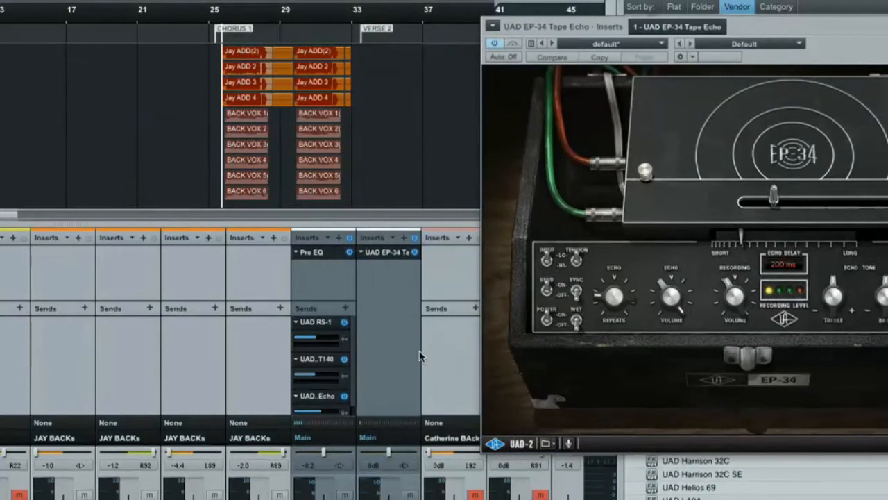
- Compare the ADD backing vocals with the EP-34 Tape Echo send bypassed and enabled, and close the plug-in window
{"action": "left_click", "coordinate": [345, 396]}
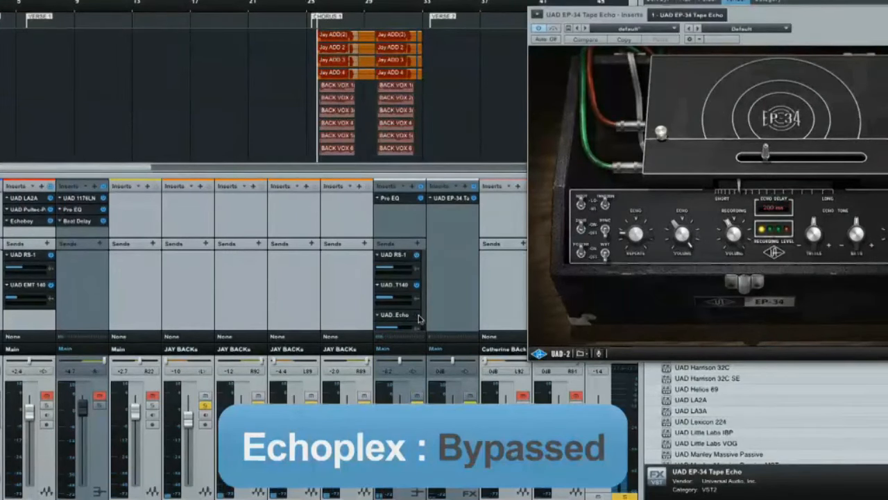
{"action": "left_click", "coordinate": [417, 315]}
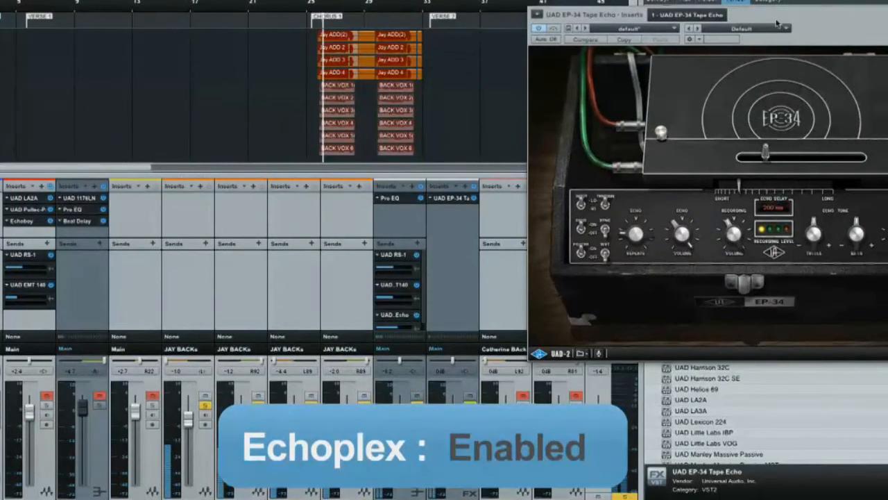
{"action": "left_click_drag", "start_coordinate": [782, 11], "coordinate": [111, 3]}
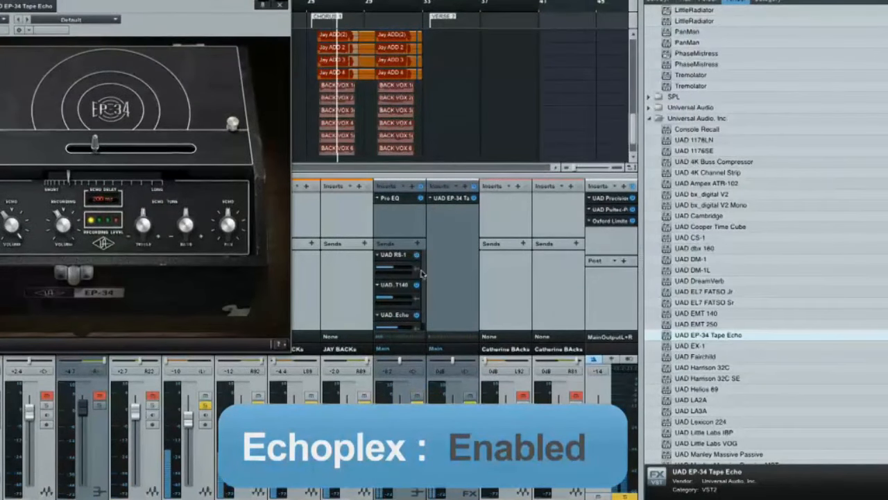
{"action": "scroll", "coordinate": [422, 274], "scroll_direction": "right", "scroll_amount": 2}
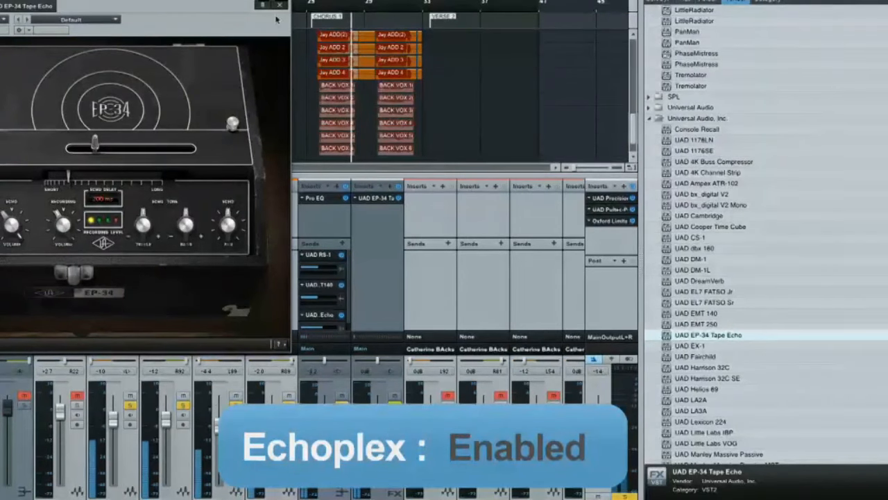
{"action": "left_click", "coordinate": [279, 5]}
{"action": "scroll", "coordinate": [318, 336], "scroll_direction": "right", "scroll_amount": 2}
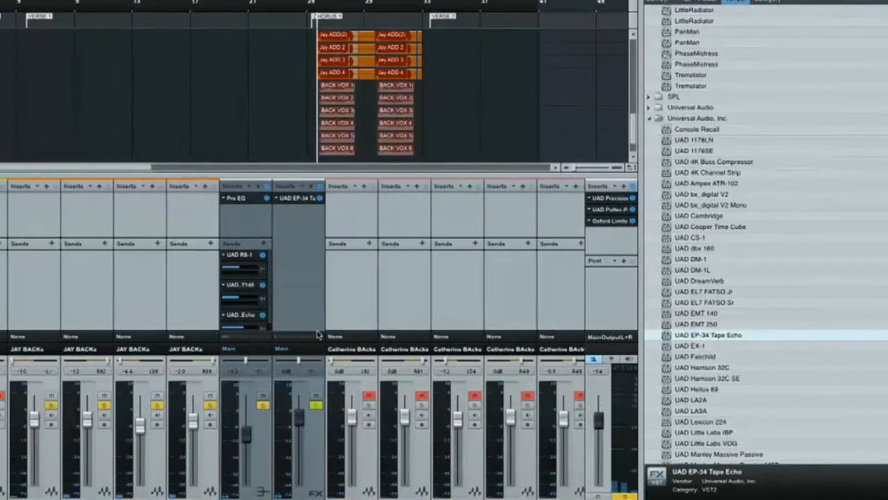
- Copy the EP-34 Tape Echo send from the ADD bus to the BACK VOX bus and audition that bus soloed
{"action": "scroll", "coordinate": [319, 336], "scroll_direction": "right", "scroll_amount": 4}
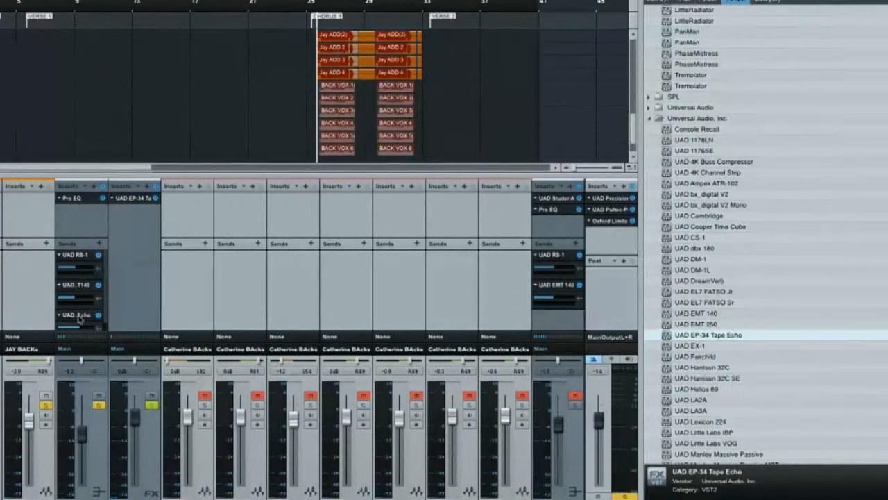
{"action": "left_click_drag", "start_coordinate": [80, 318], "coordinate": [558, 322]}
{"action": "left_click", "coordinate": [576, 405]}
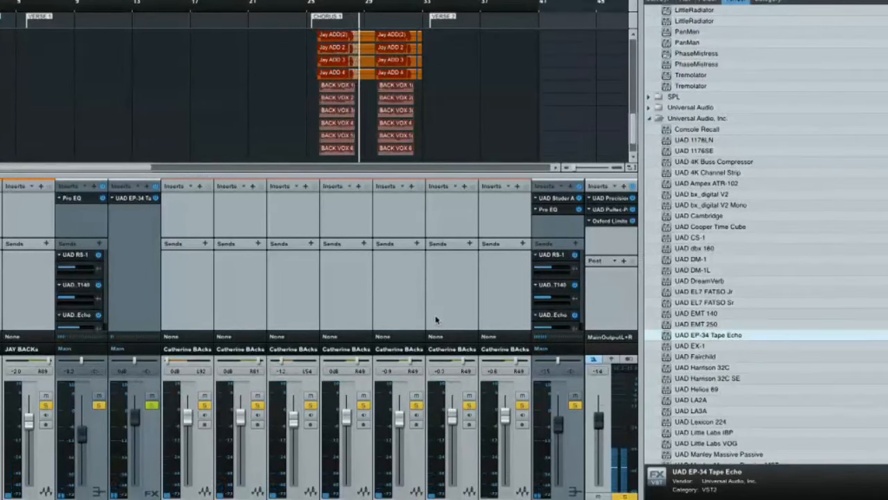
{"action": "key", "text": "space"}
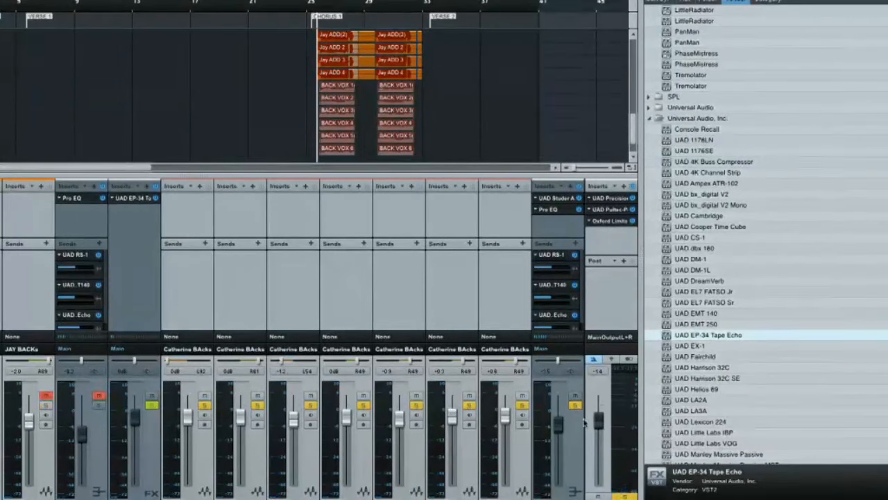
- Unsolo the BACK VOX bus and raise the ADD bus level to about -5.8 dB while playing CHORUS 1 in the full mix
{"action": "left_click", "coordinate": [575, 407]}
{"action": "key", "text": "space"}
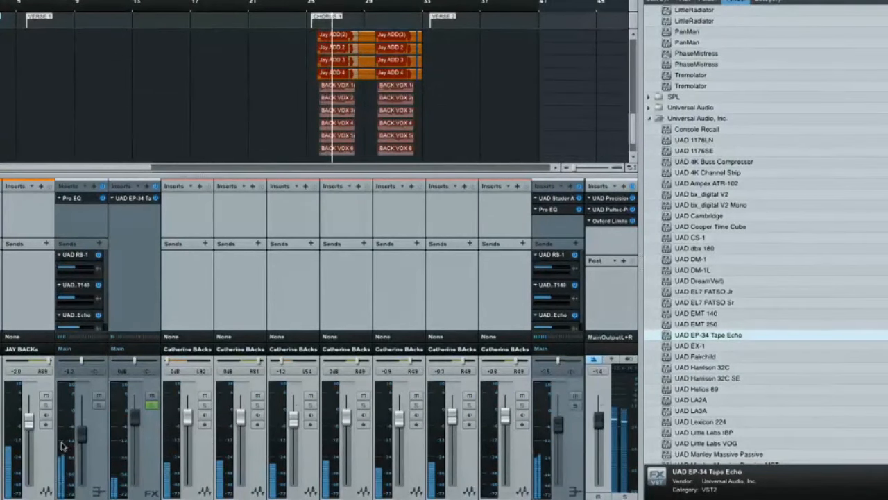
{"action": "left_click_drag", "start_coordinate": [81, 439], "coordinate": [81, 434]}
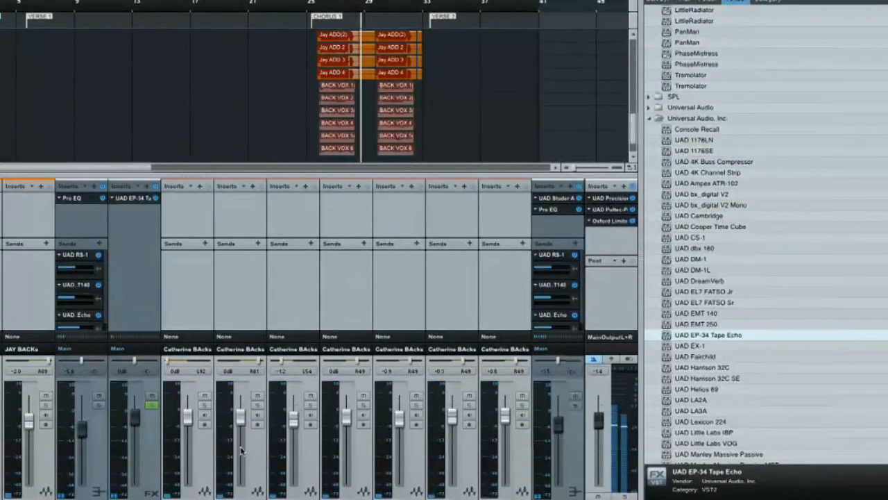
- Mute the EP-34 Tape Echo effect channel during playback to hear the full mix without the echo
{"action": "left_click", "coordinate": [146, 493]}
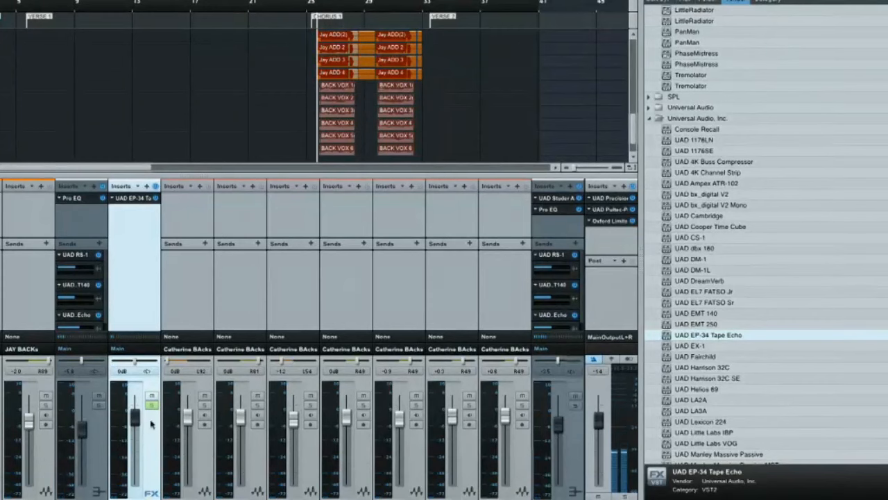
{"action": "left_click", "coordinate": [152, 397]}
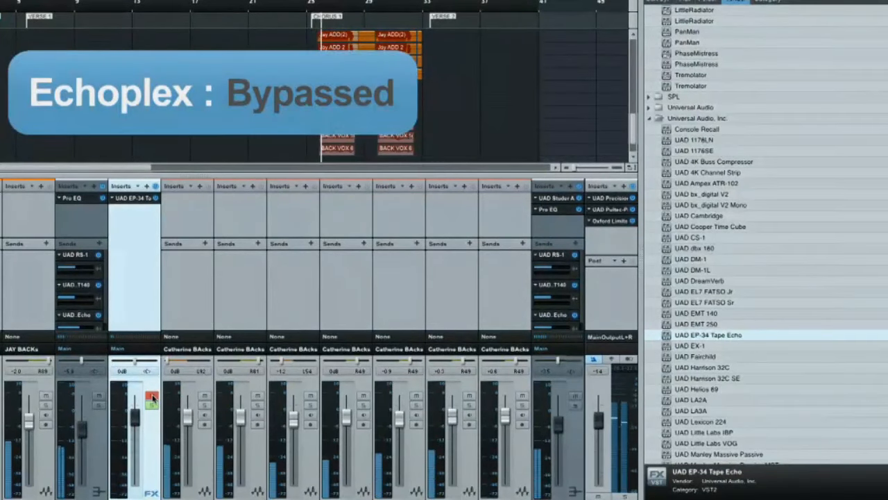